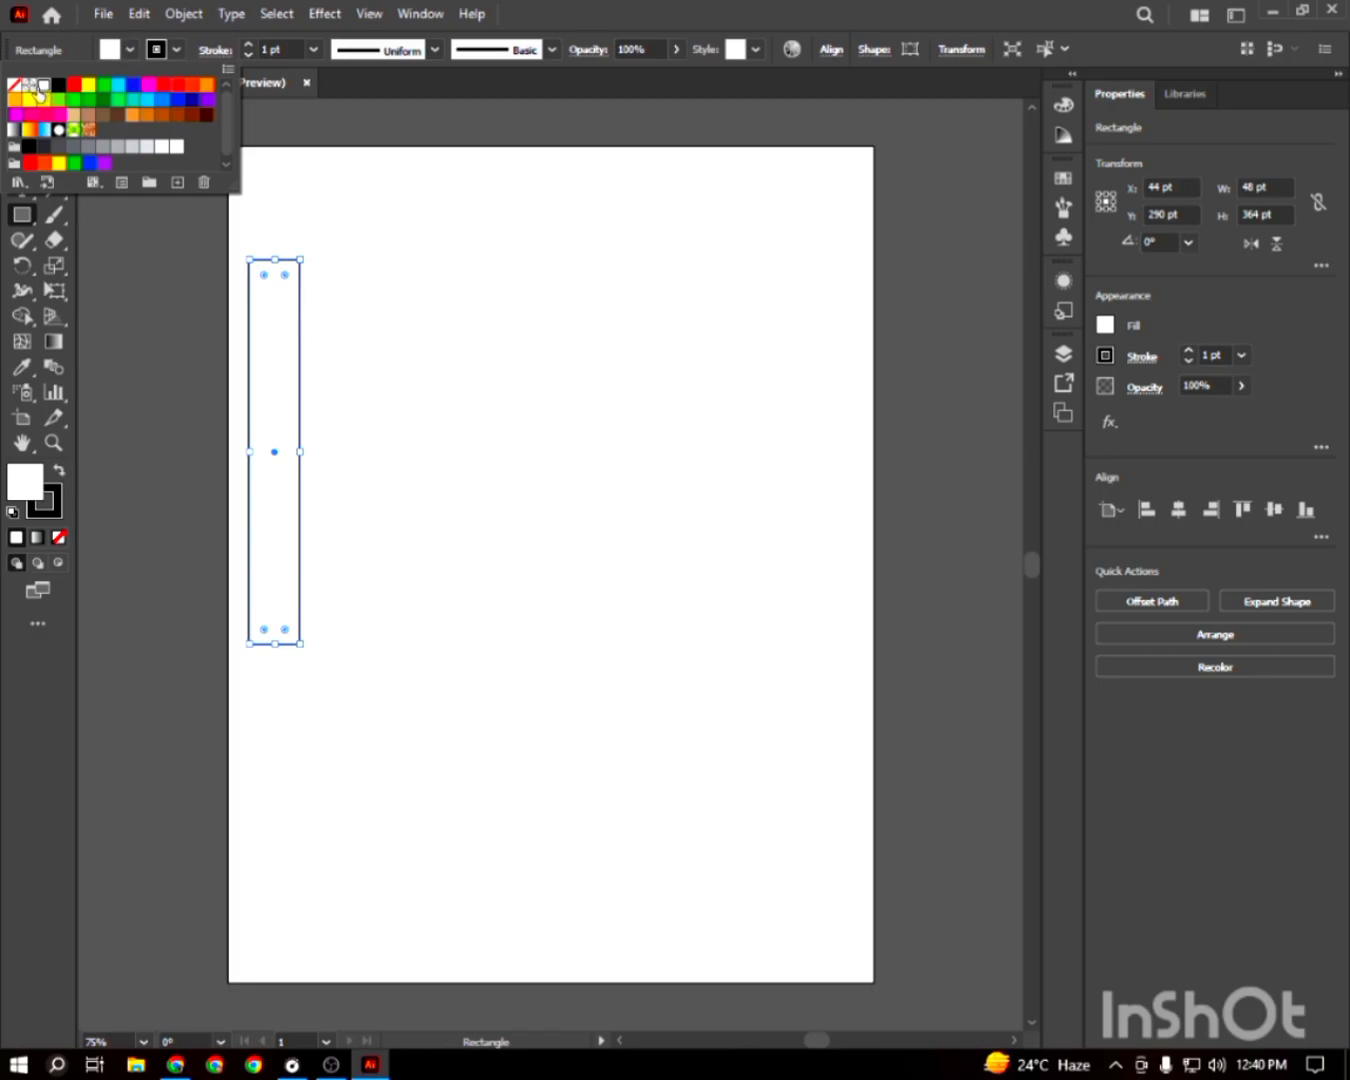
Remove the rectangle's fill and round its top-left and bottom-right corners to 33.5 pt
click(14, 95)
click(23, 113)
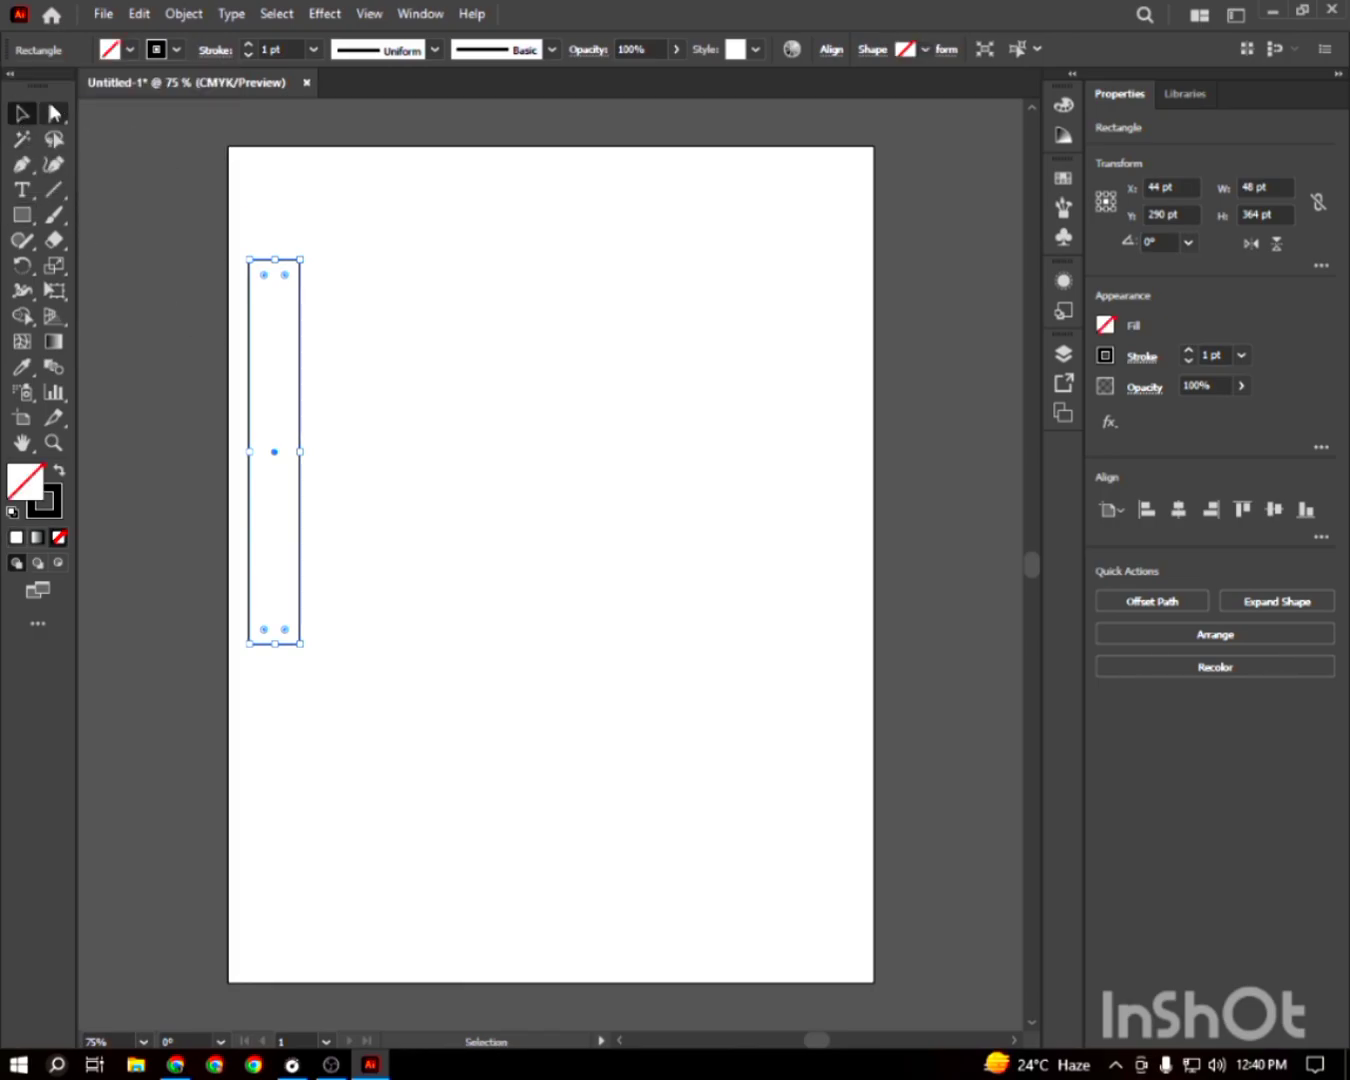
click(53, 113)
click(172, 178)
click(250, 261)
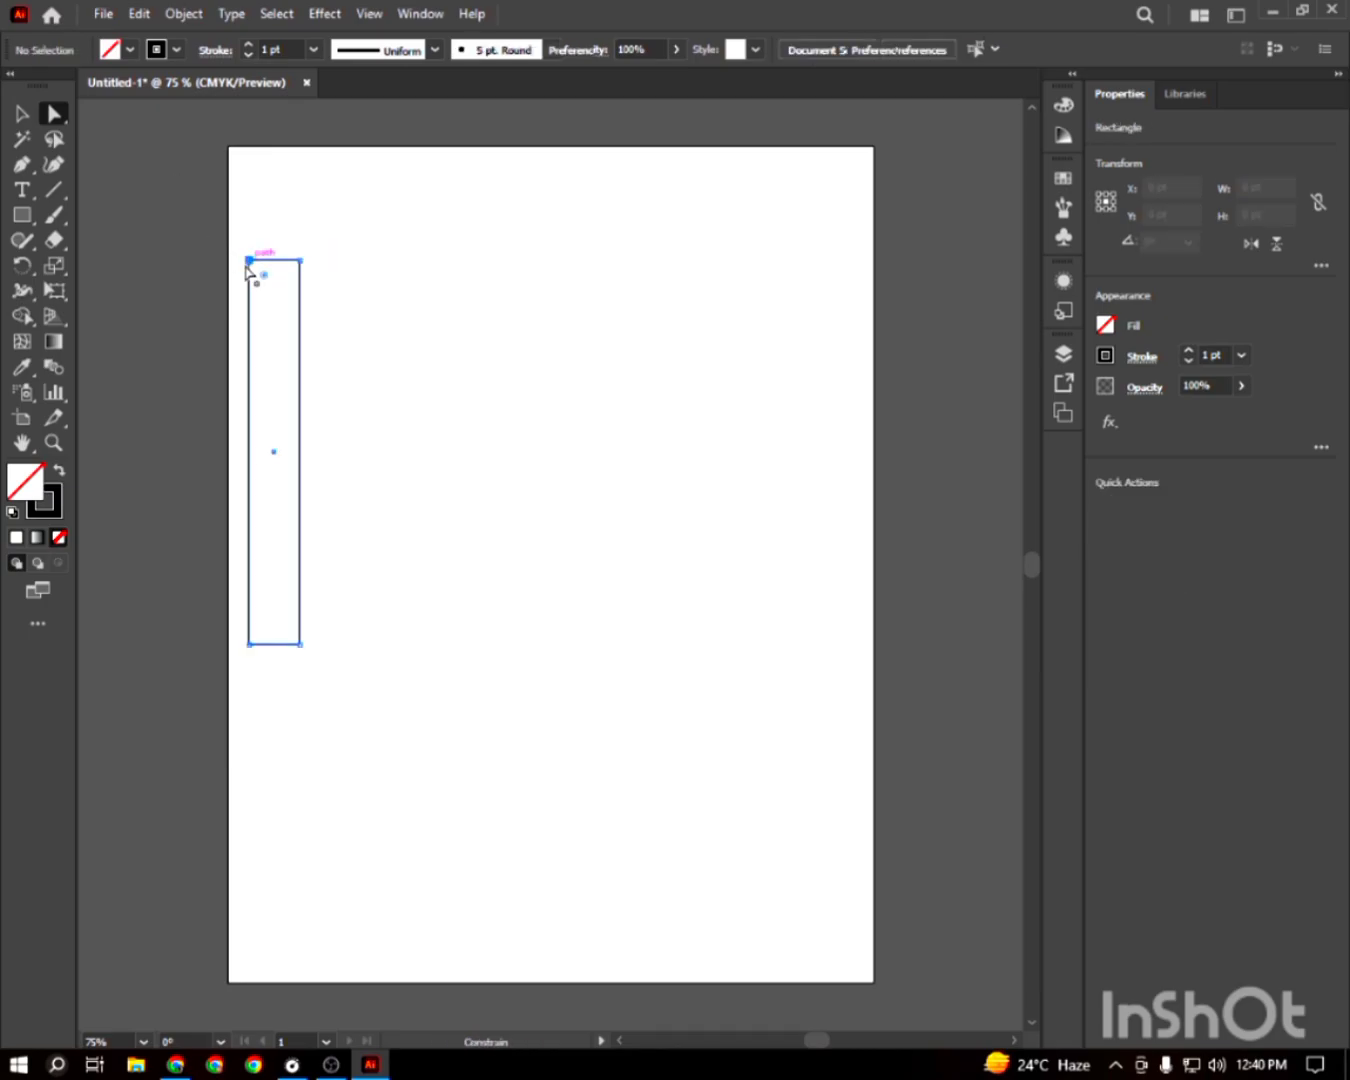
shift+click(300, 645)
drag(288, 629, 276, 603)
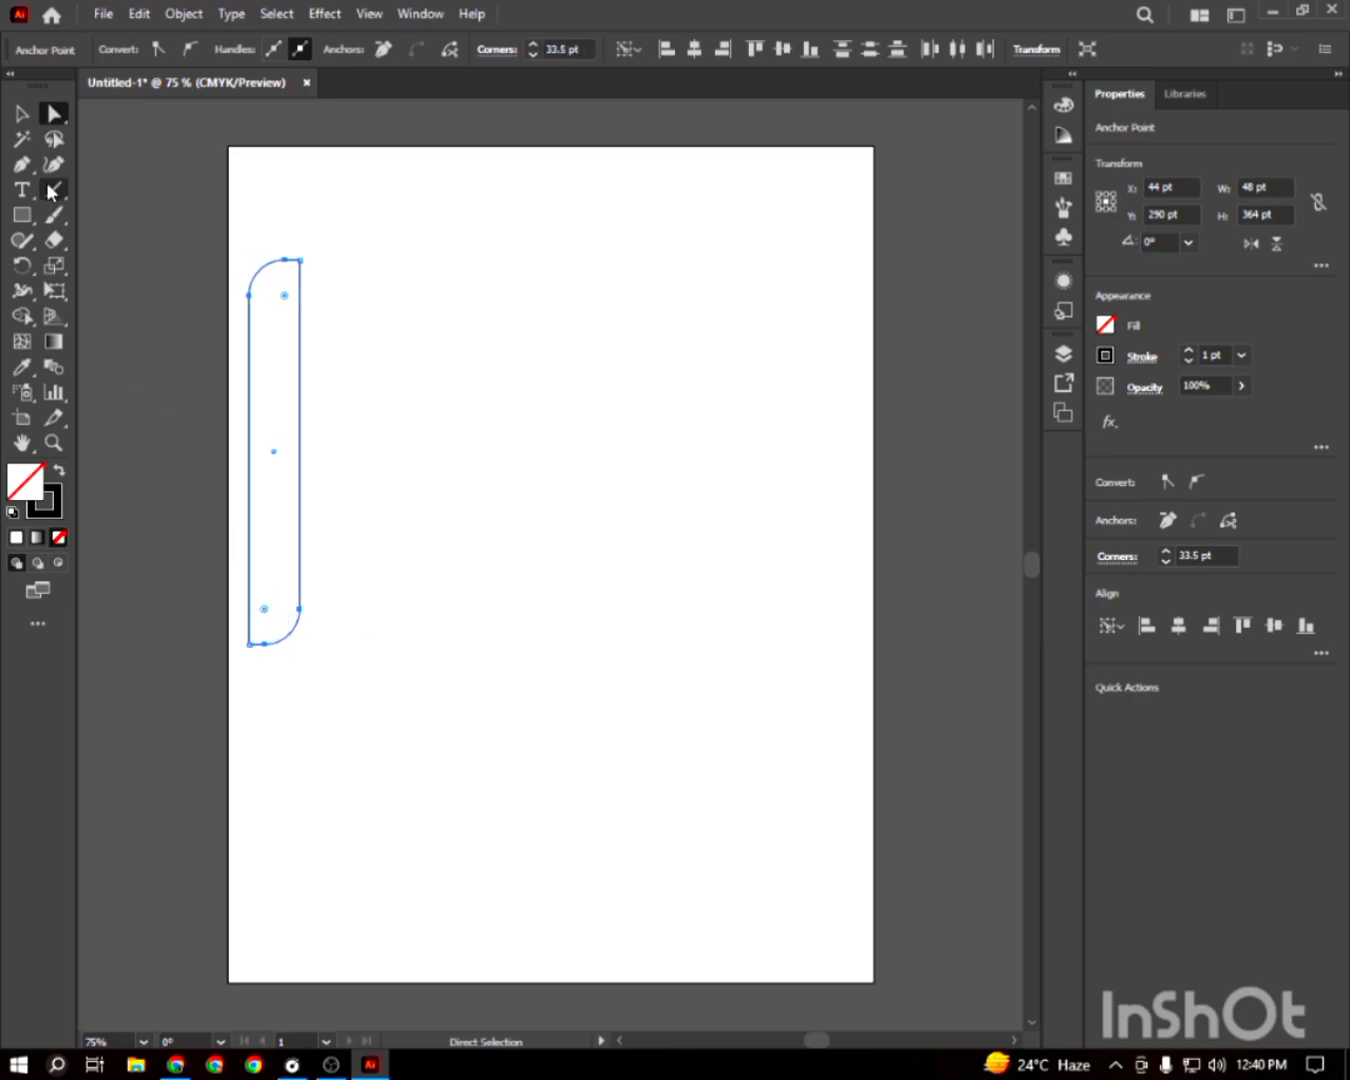
click(22, 113)
click(455, 431)
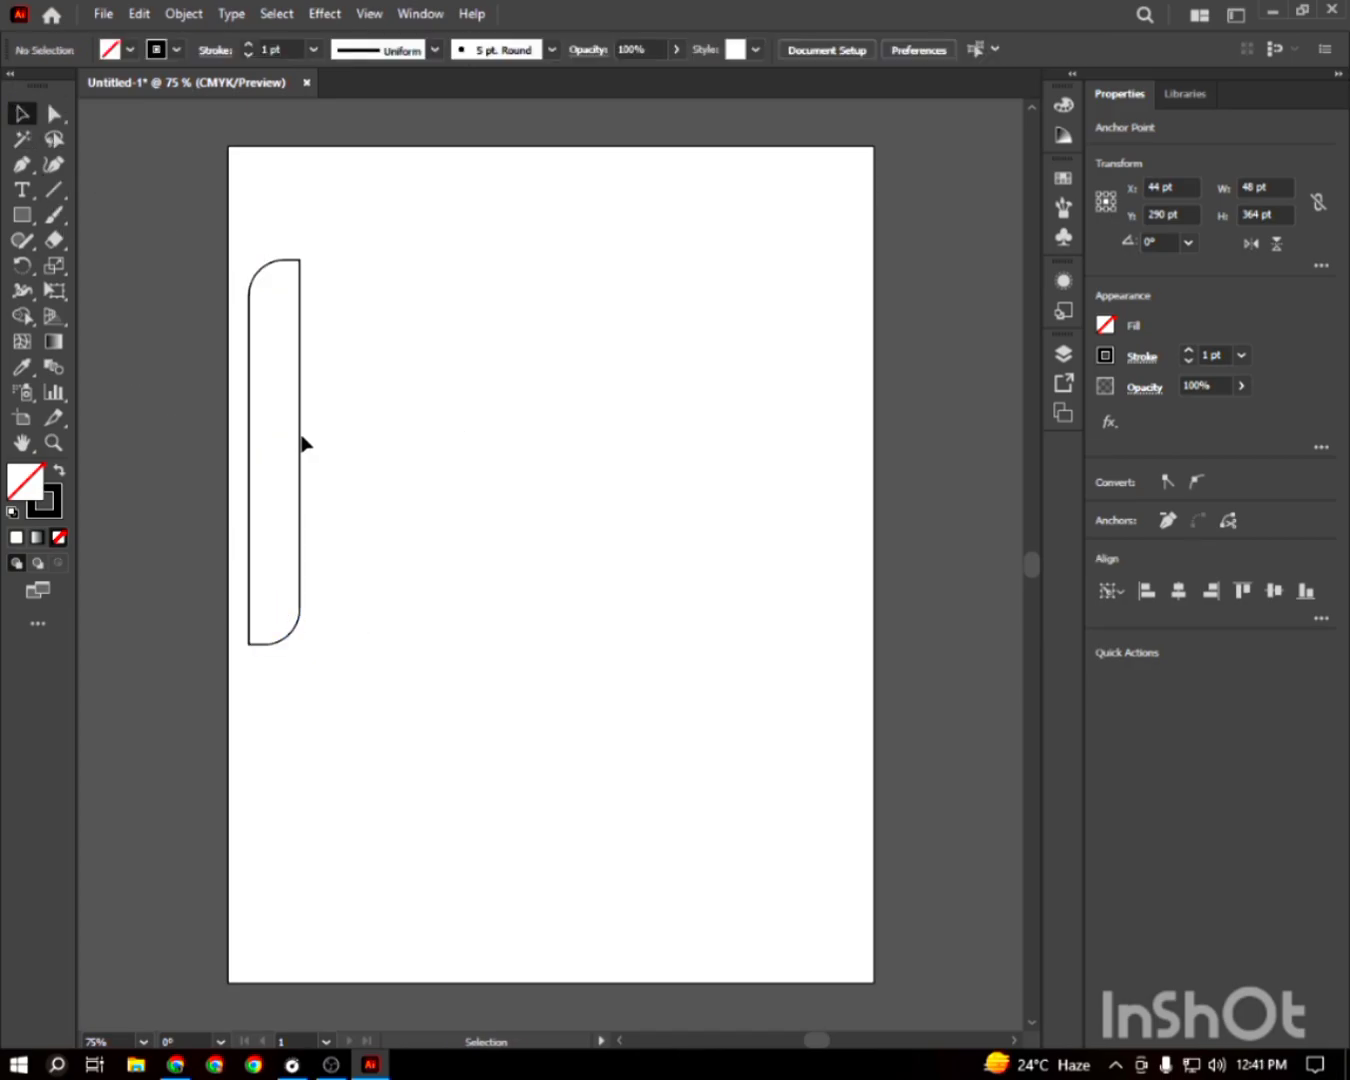
Duplicate the rounded bar twice to its right at equal spacing, making a row of three vertical bars
drag(300, 448, 384, 445)
key(ctrl+d)
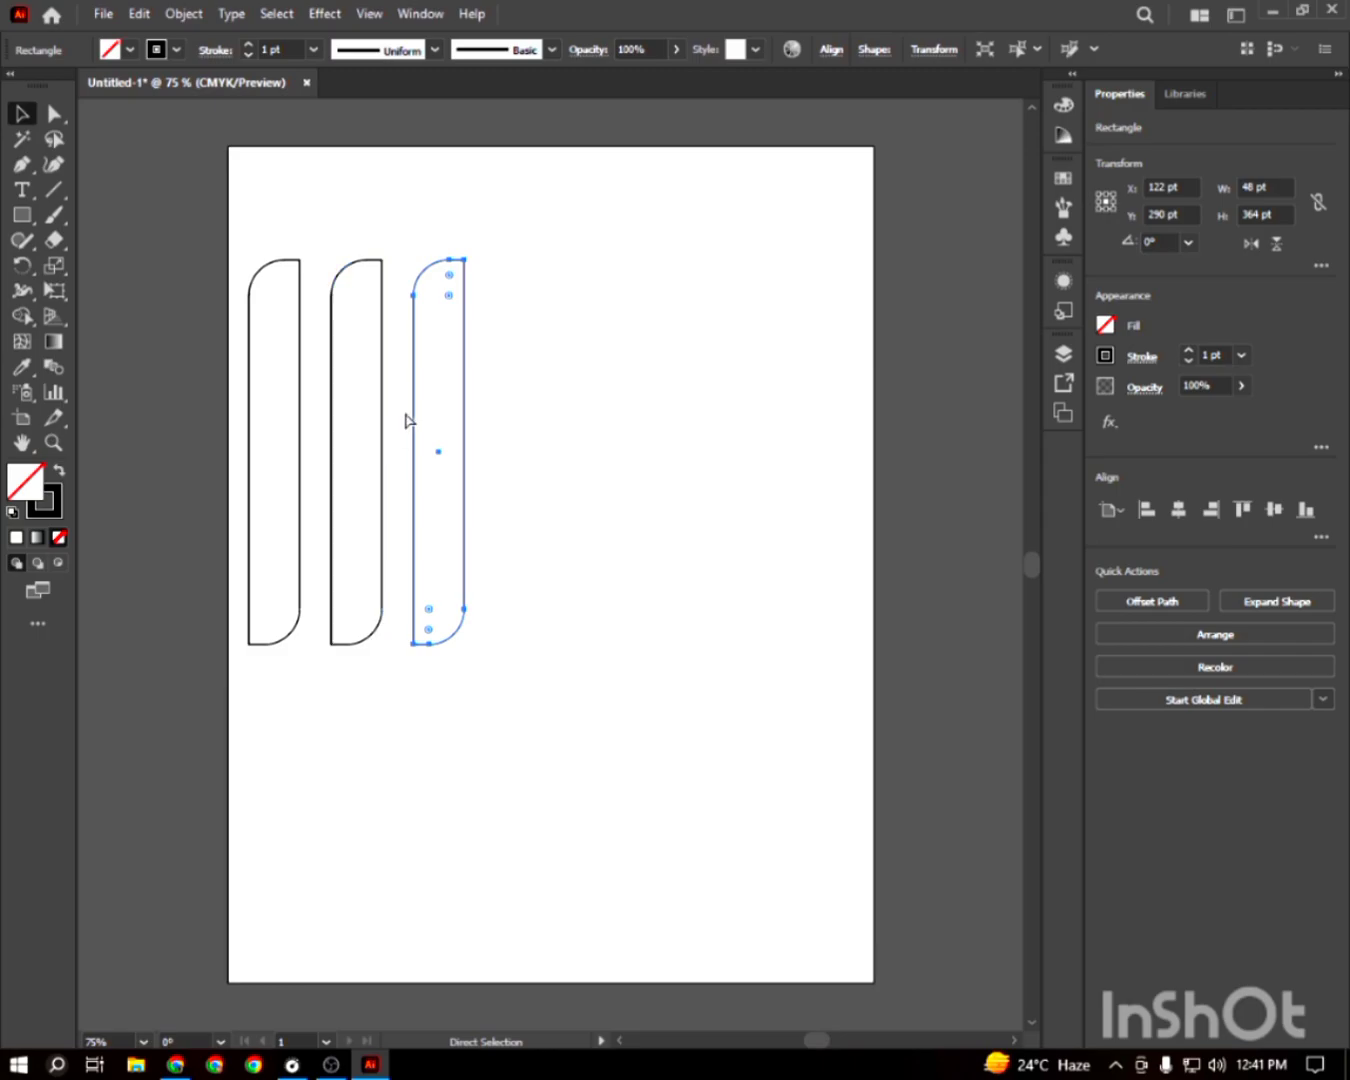
click(515, 255)
Add a copy of the rightmost vertical bar in place and rotate it to 270° so it lies horizontally
key(a)
click(465, 261)
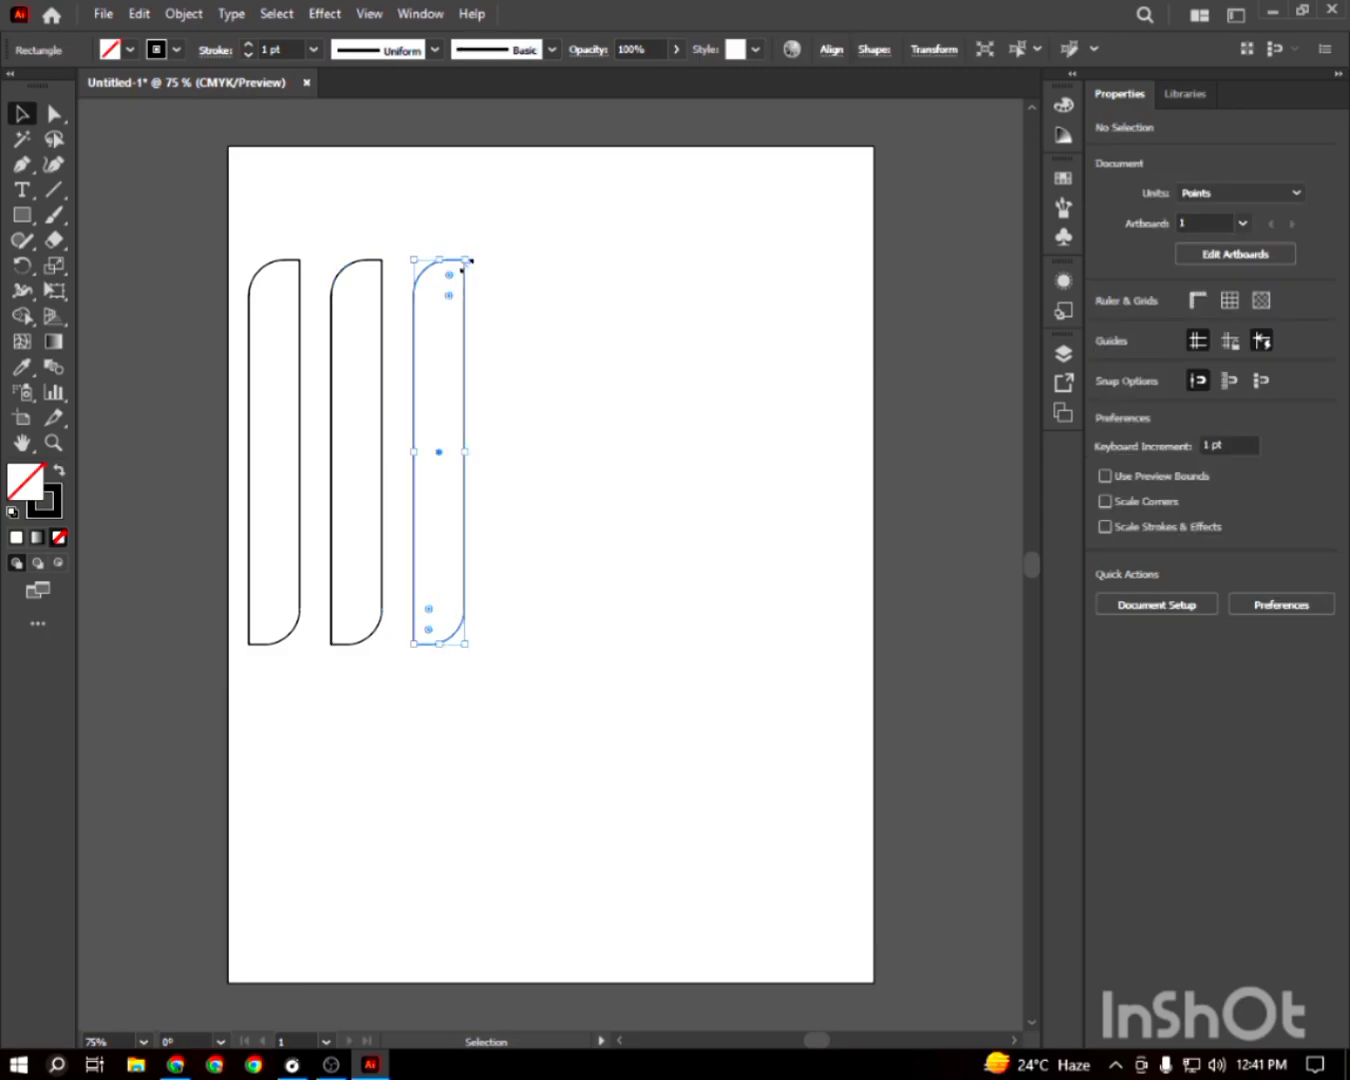
key(v)
drag(465, 262, 575, 499)
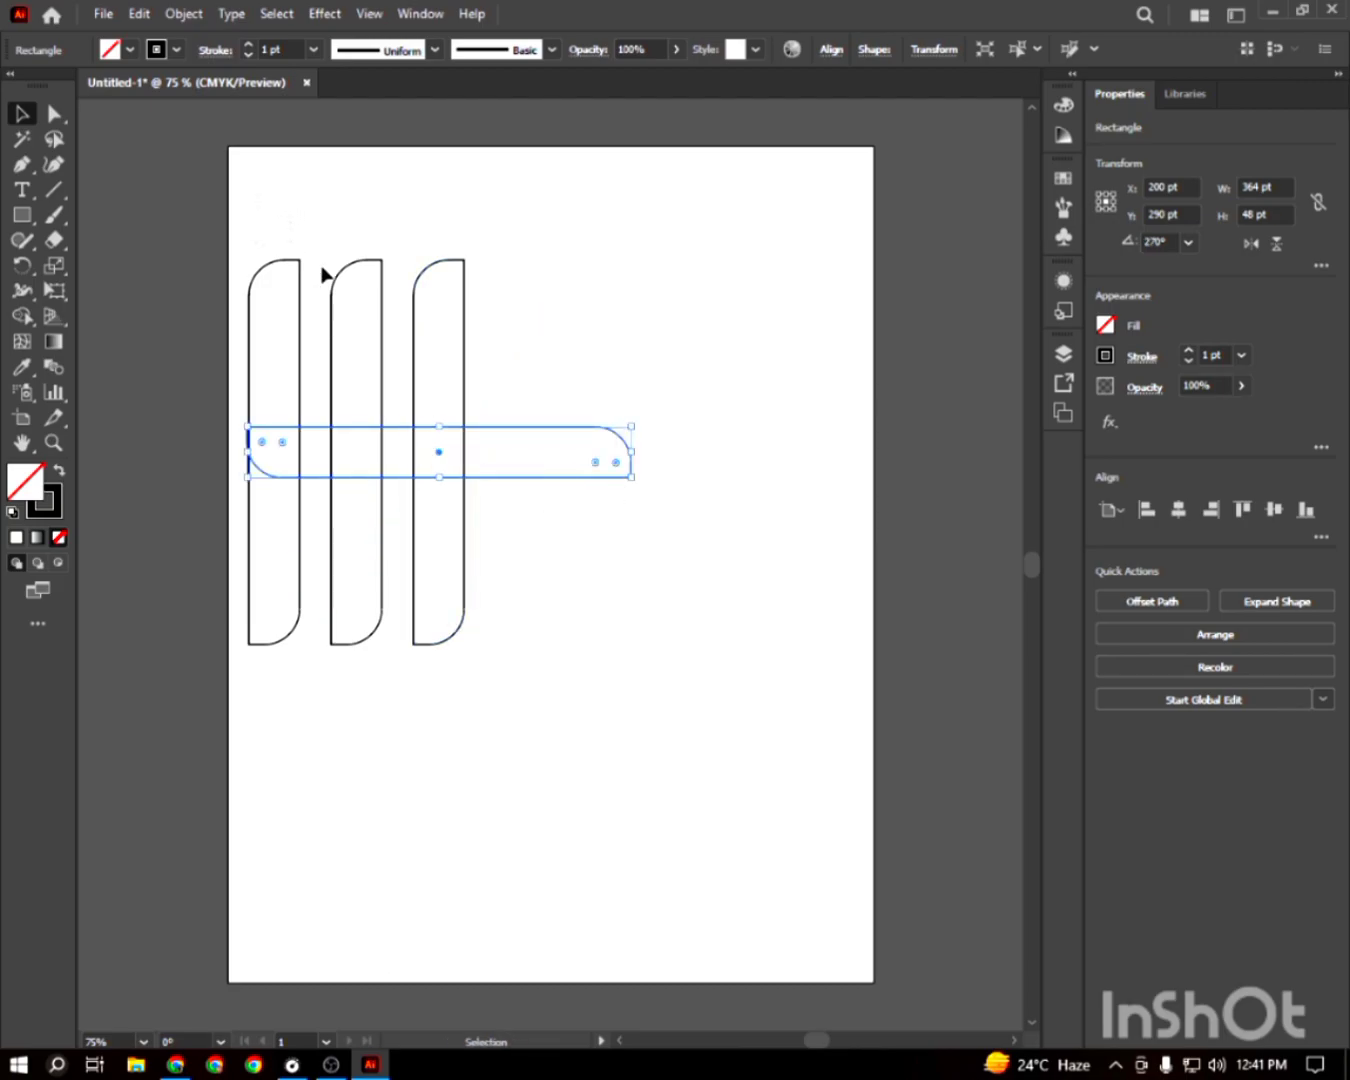
Group the three vertical bars
drag(463, 318, 463, 318)
right_click(430, 297)
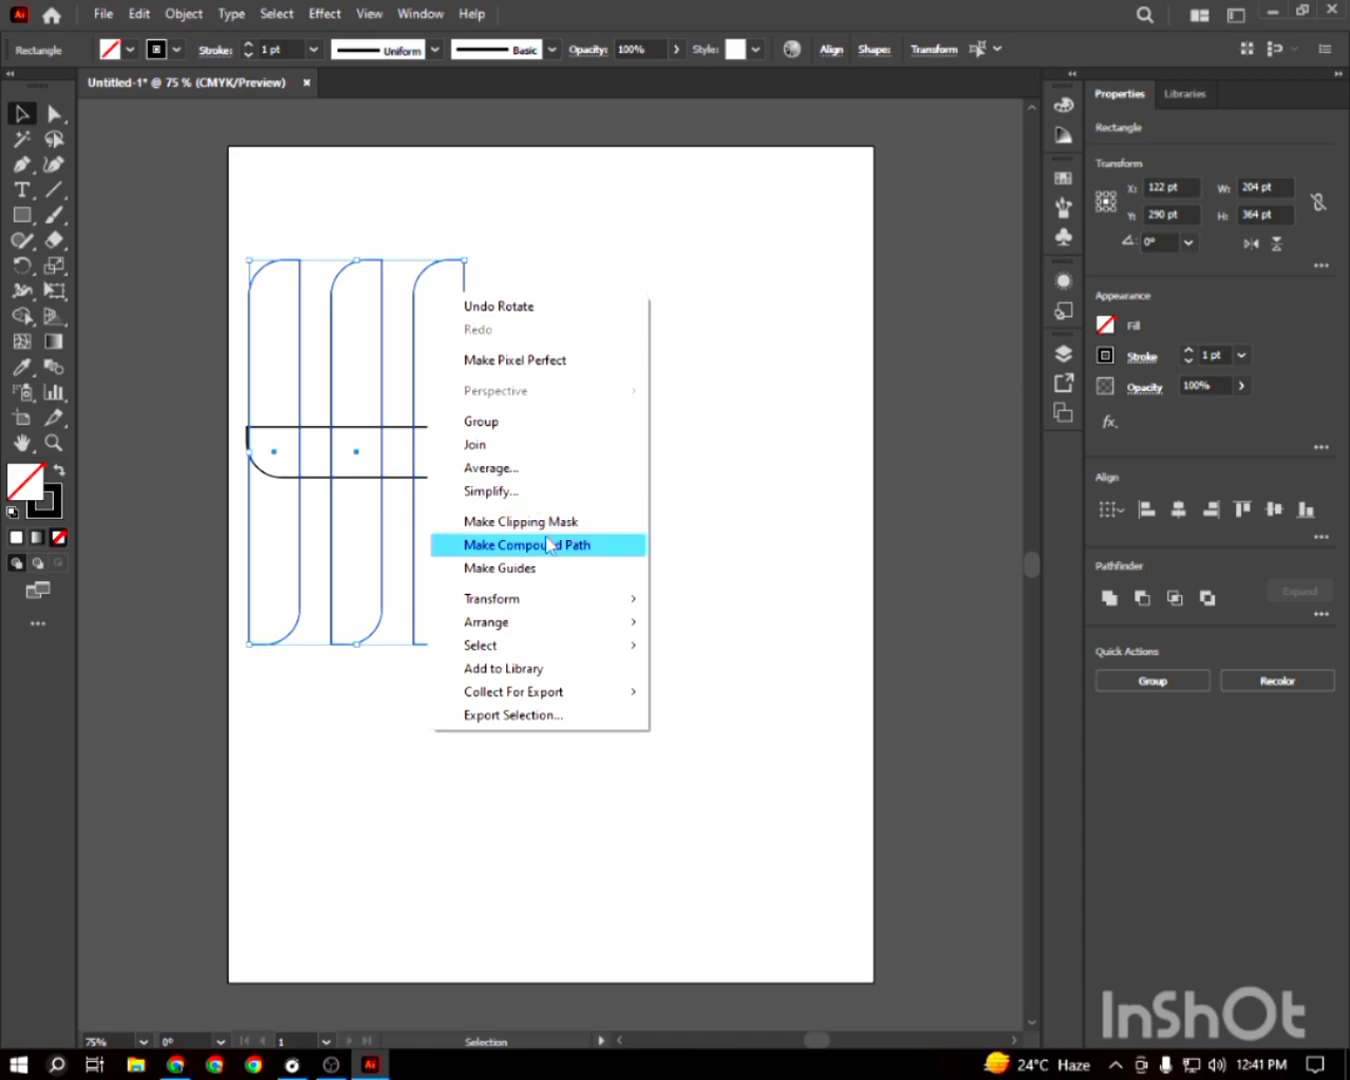
click(548, 422)
Align the vertical-bar group and the horizontal bar on their horizontal centers
click(573, 474)
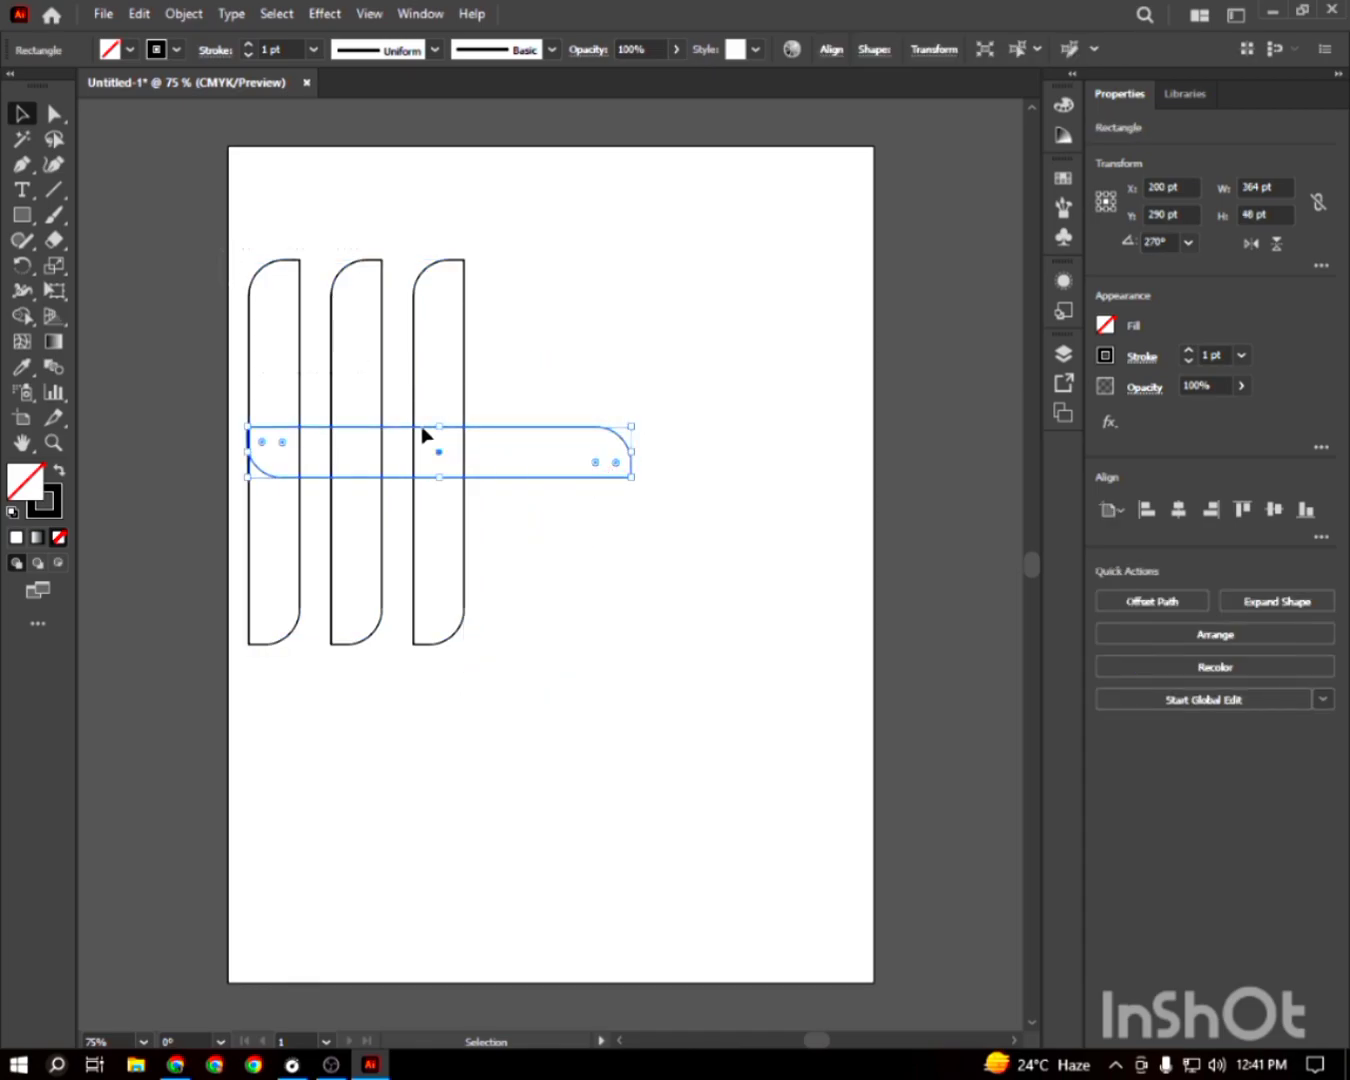
key(ctrl+a)
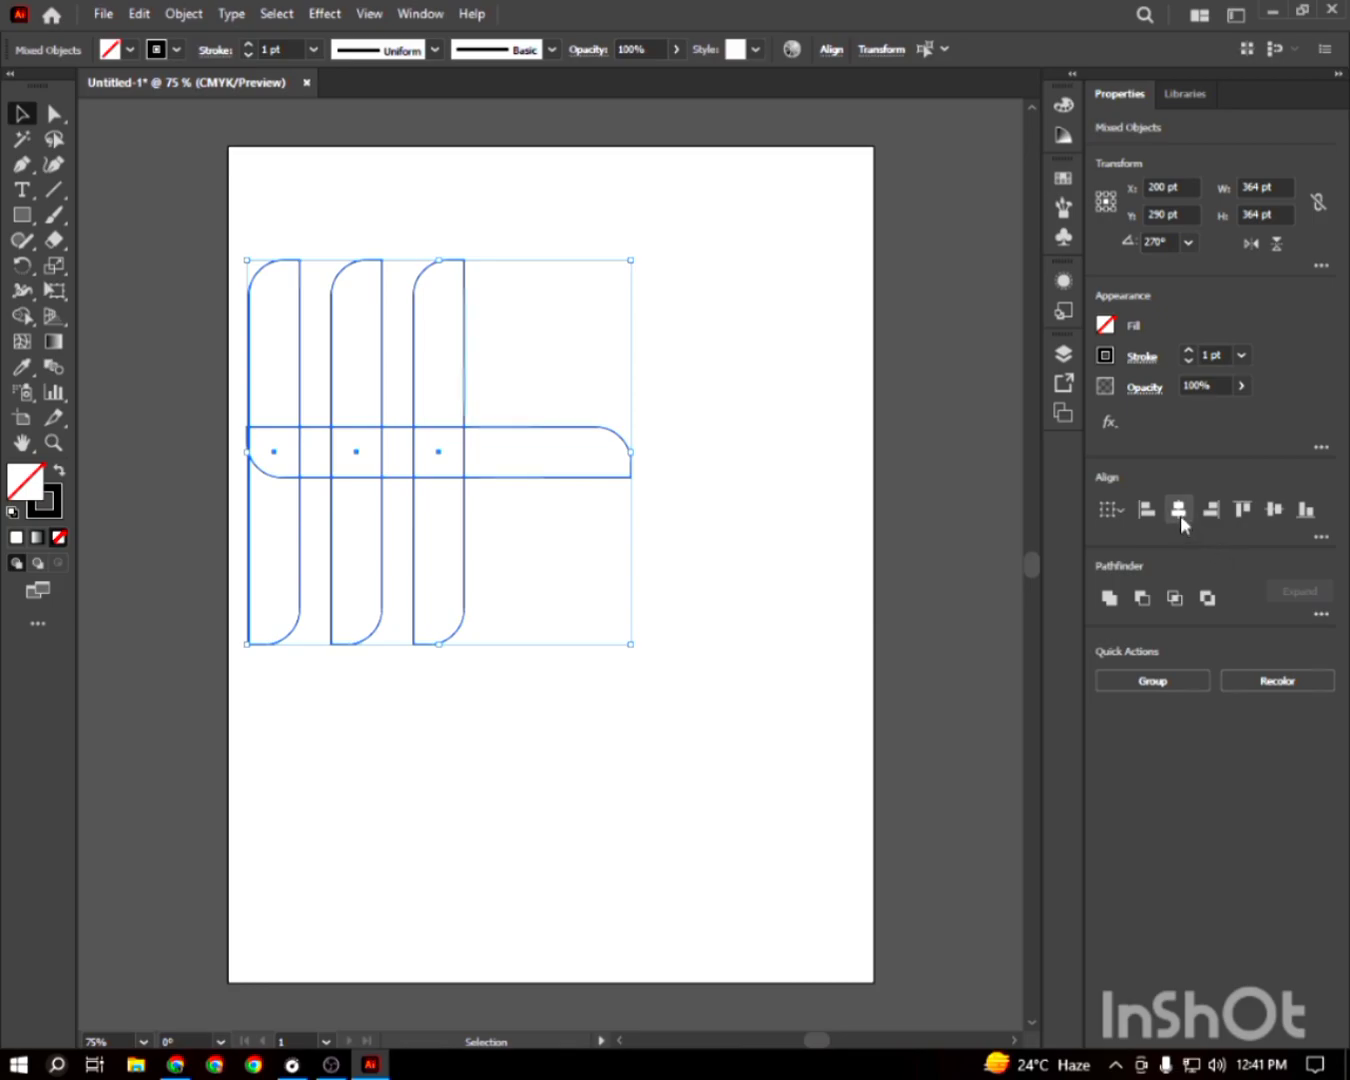
click(1179, 510)
click(707, 586)
drag(686, 567, 563, 551)
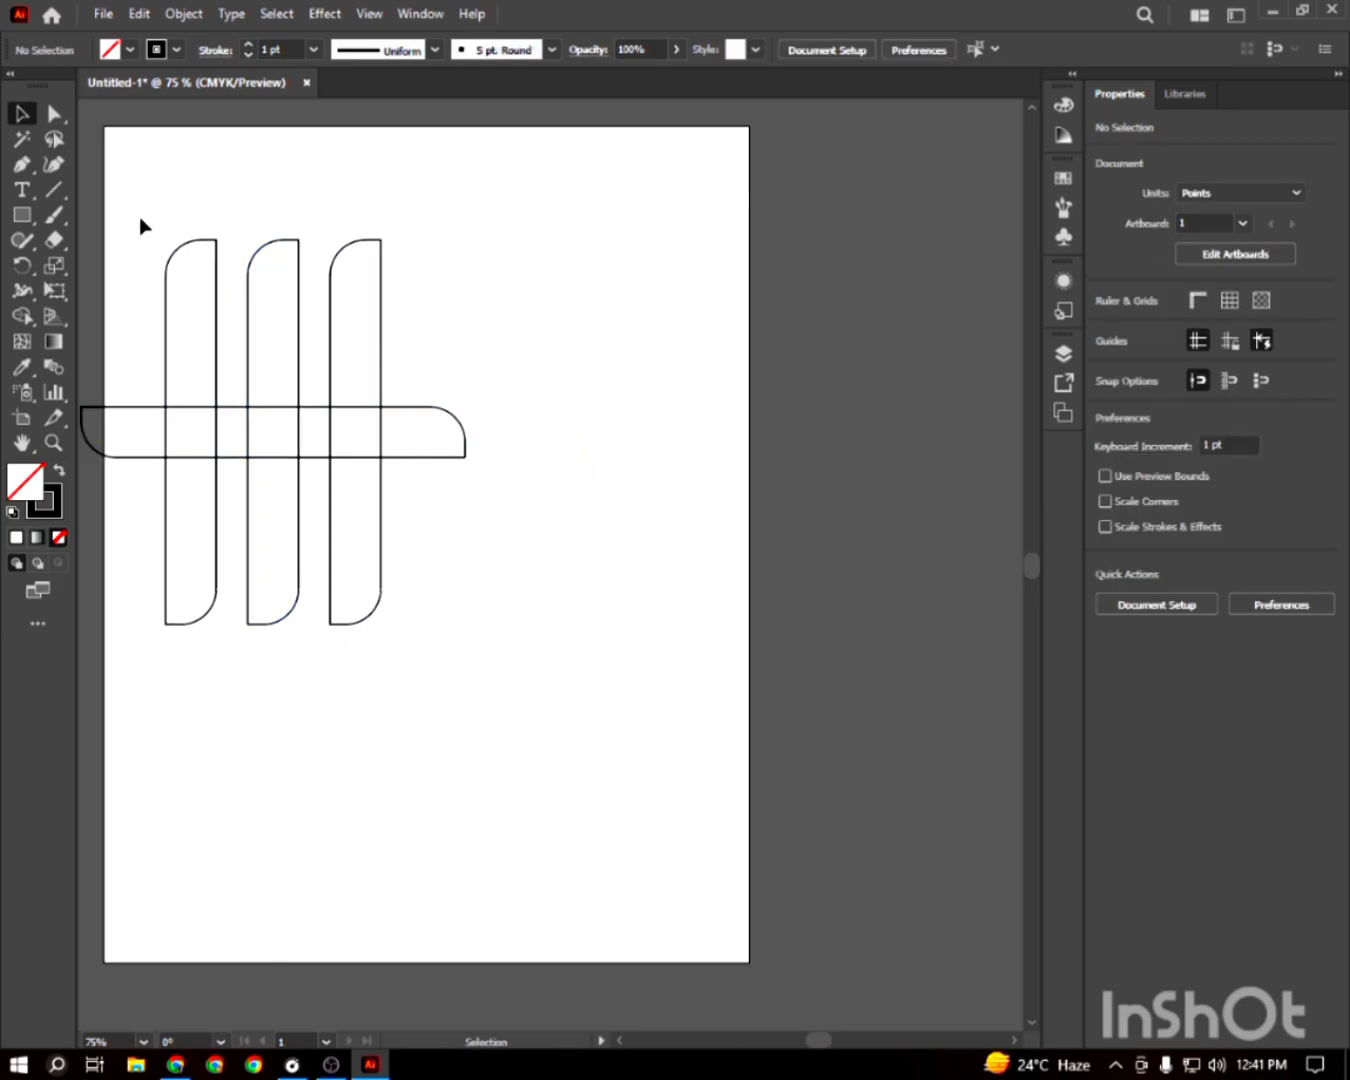
Move all the bars right onto the artboard, to an X position of about 204 pt
drag(141, 218, 401, 656)
click(259, 452)
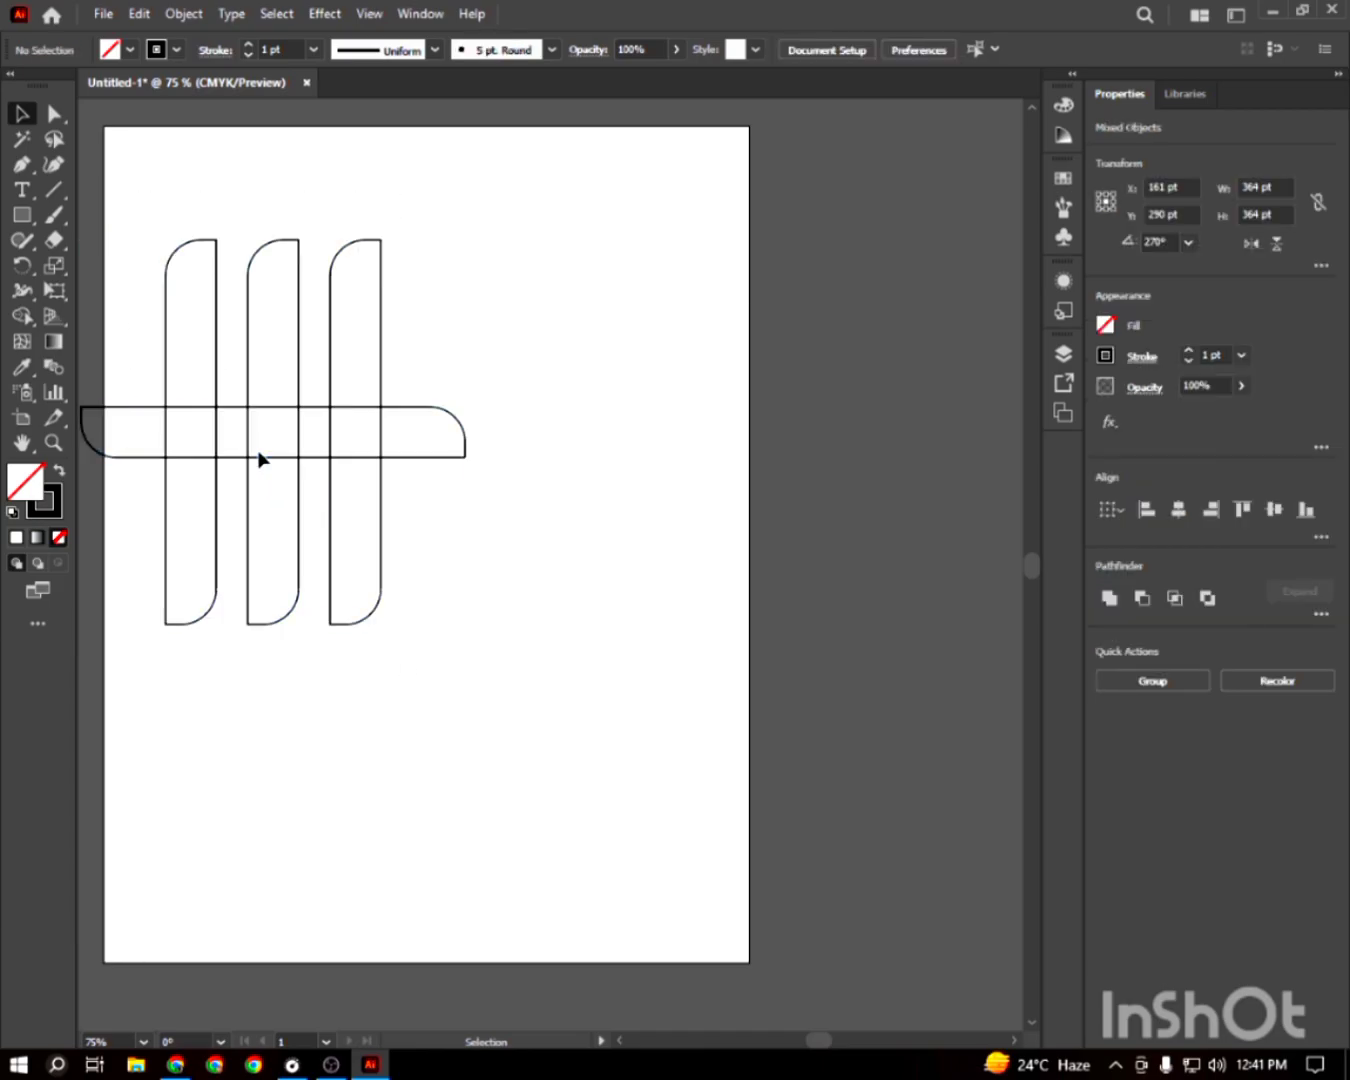
key(ctrl+a)
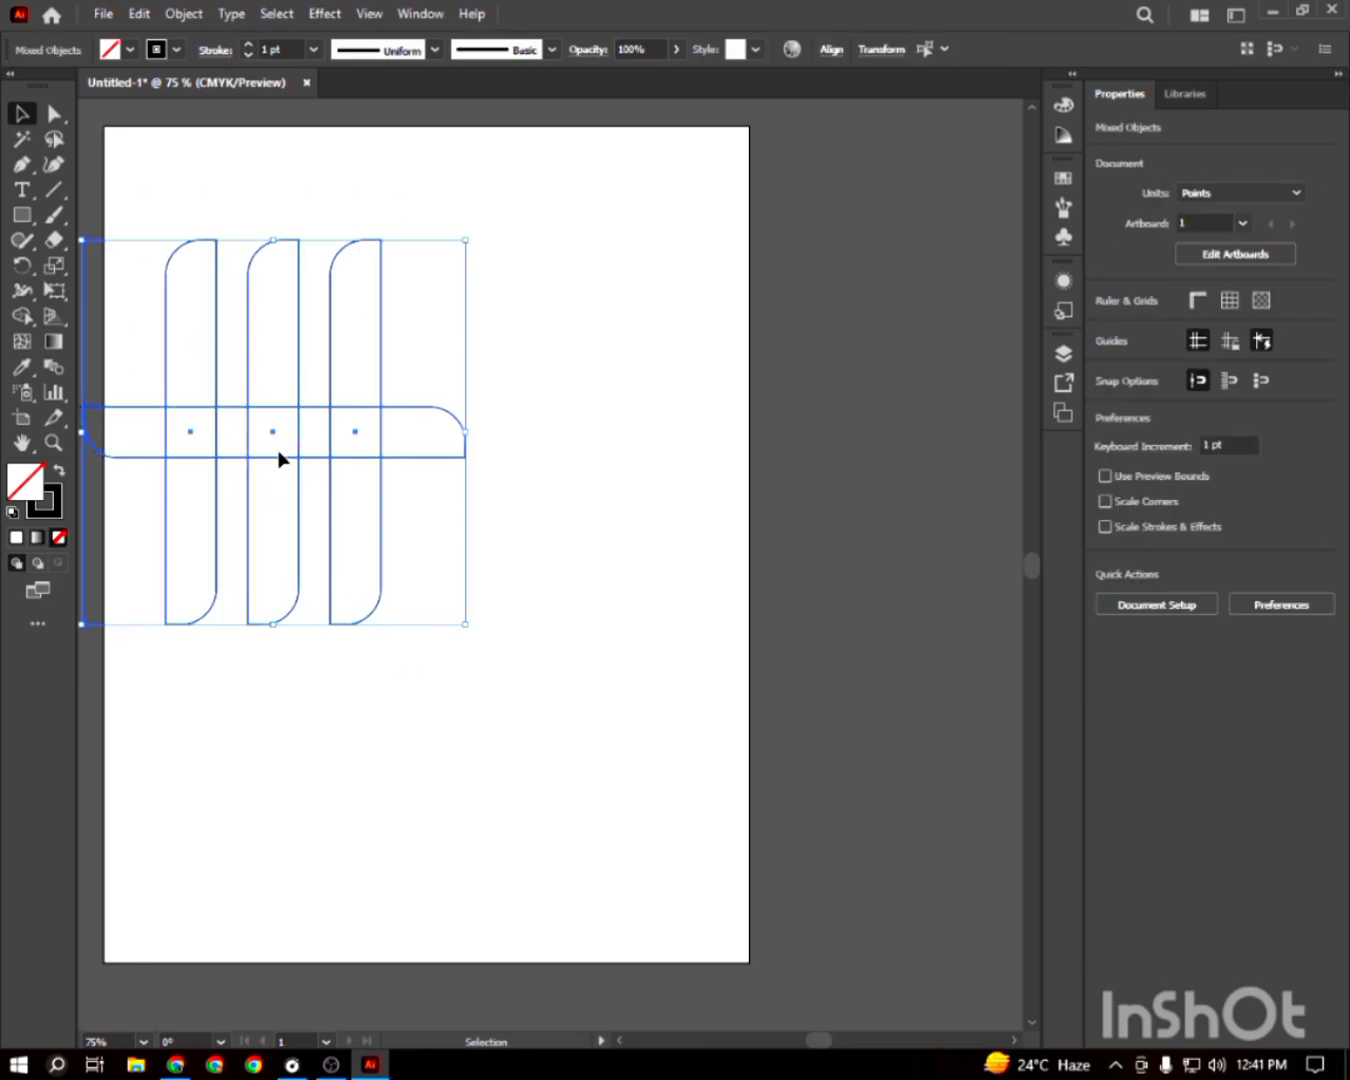
drag(282, 461, 328, 465)
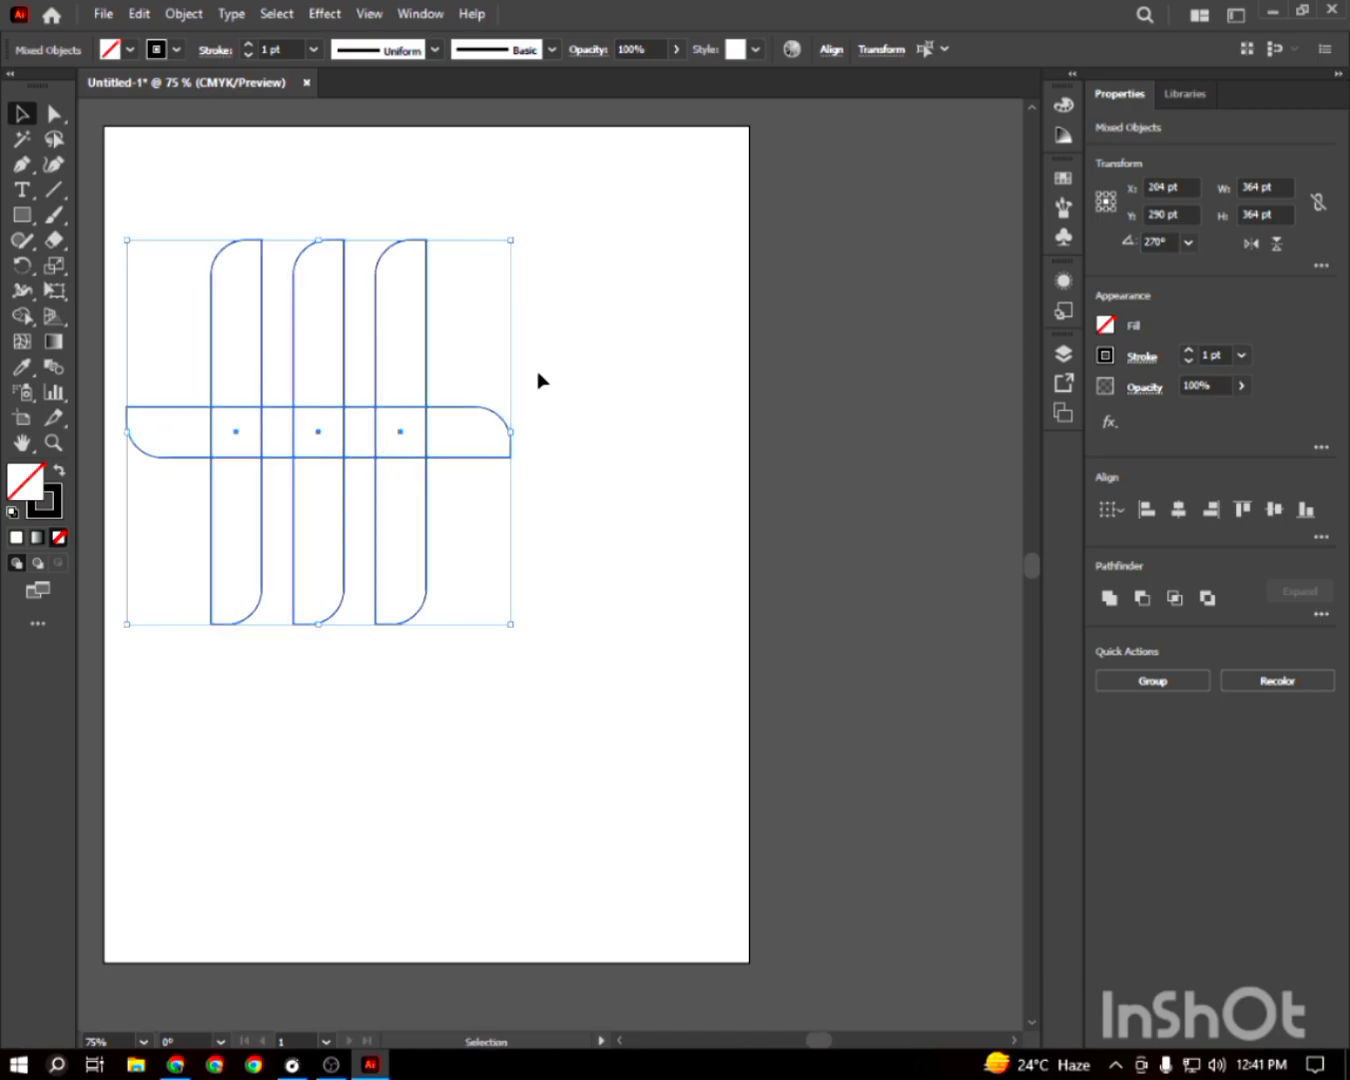
click(528, 431)
Place a shortened copy of the horizontal bar at the base, spanning from the middle bar's left edge to the upper bar's right end
click(482, 459)
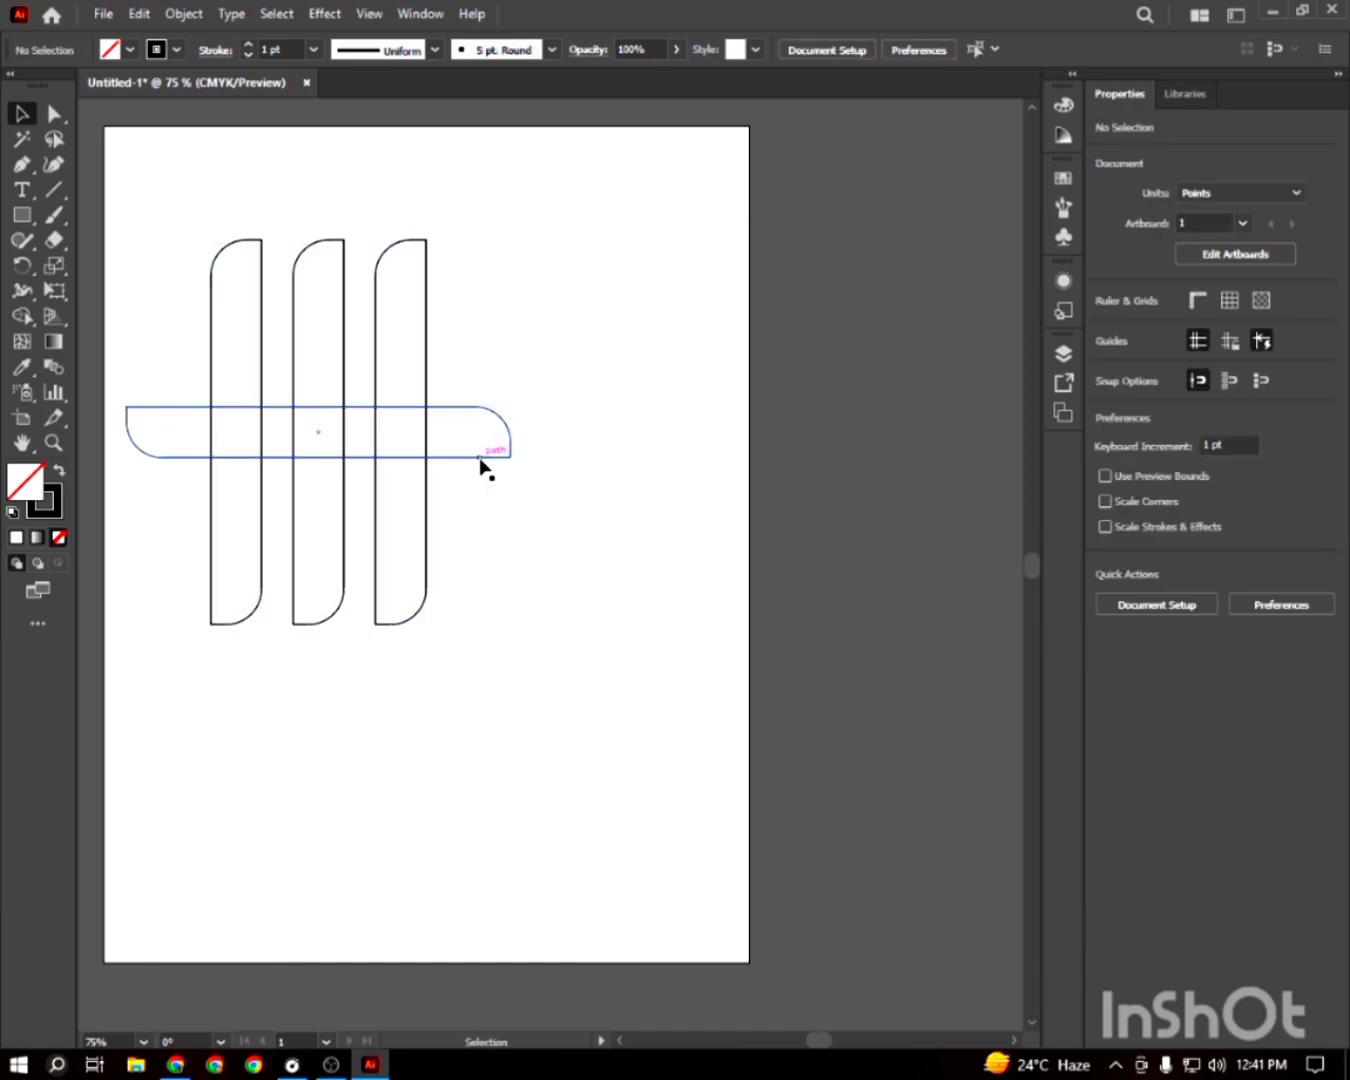
drag(482, 459, 645, 633)
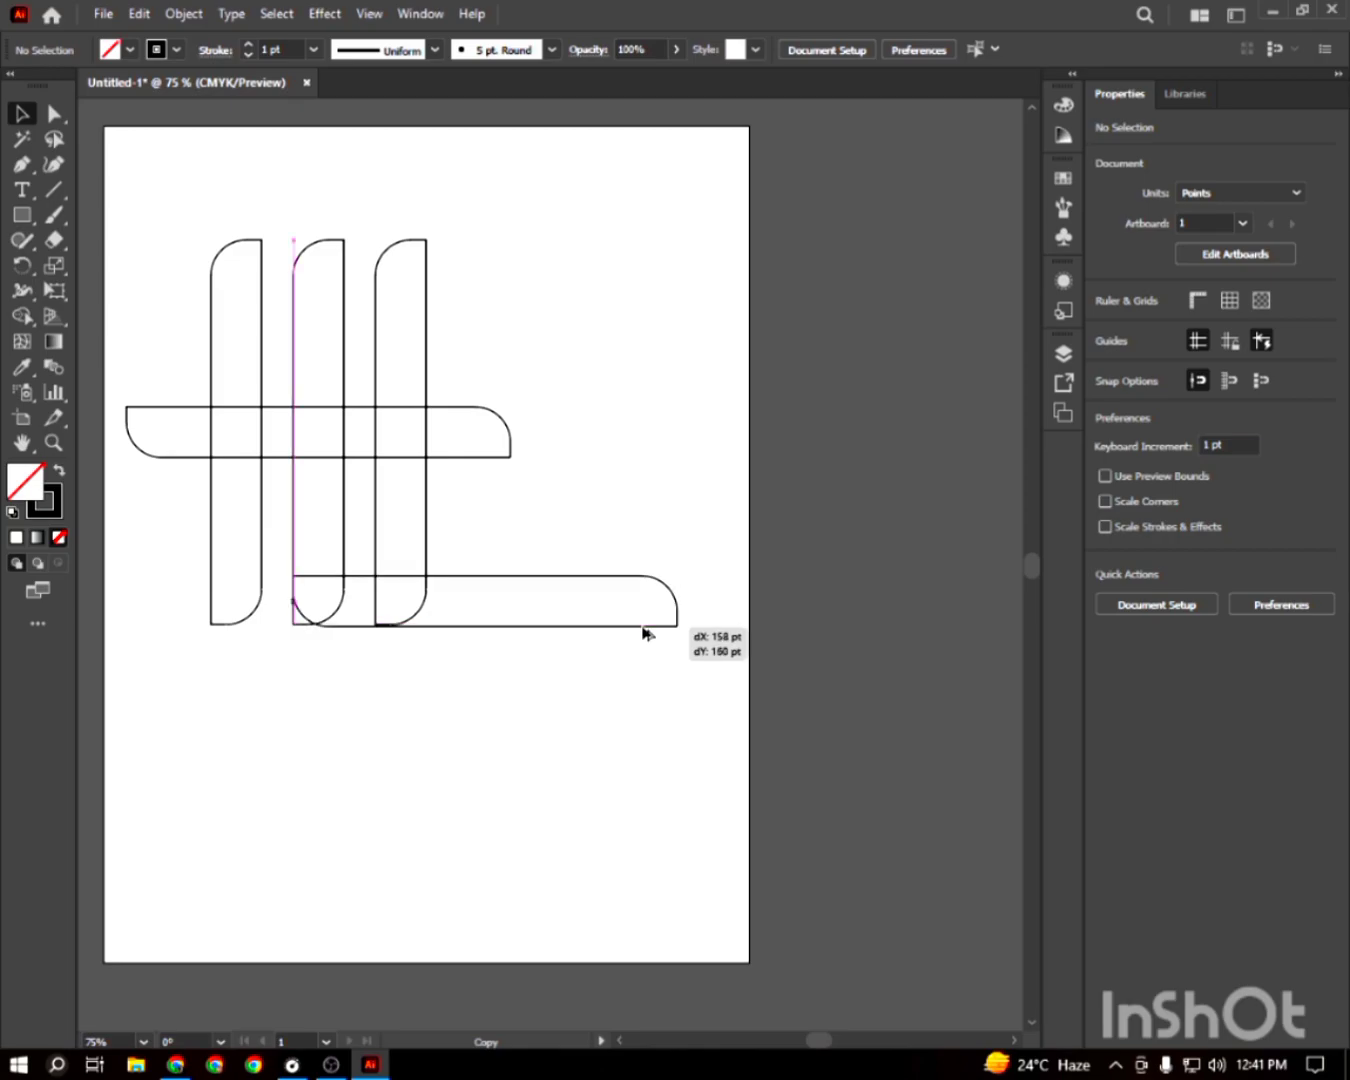
drag(646, 633, 586, 600)
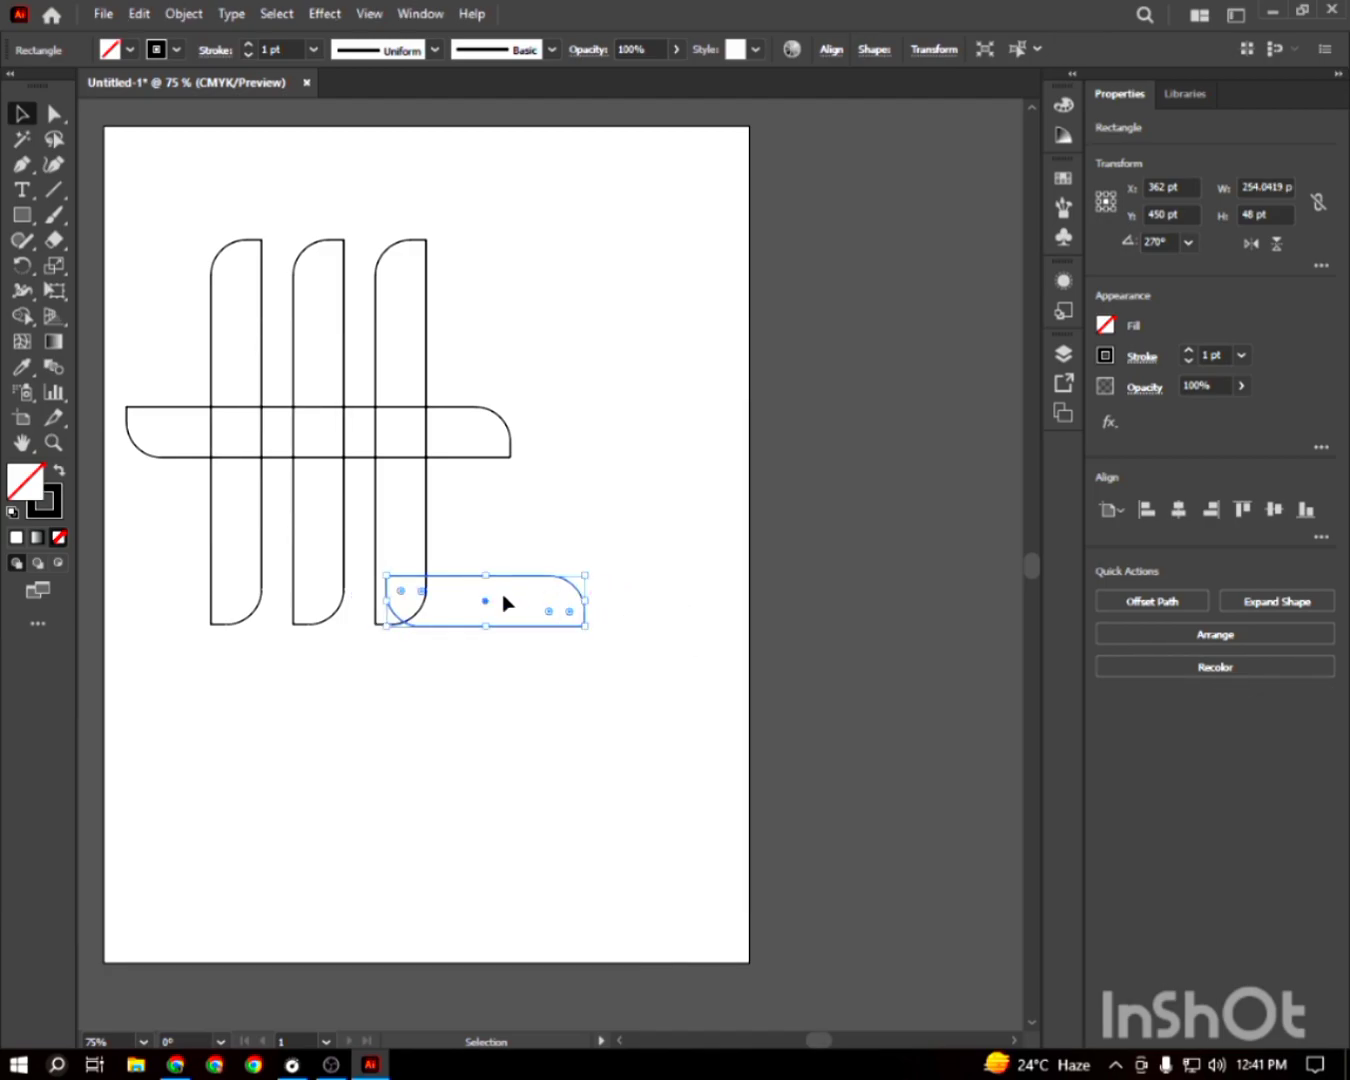
drag(482, 603, 393, 612)
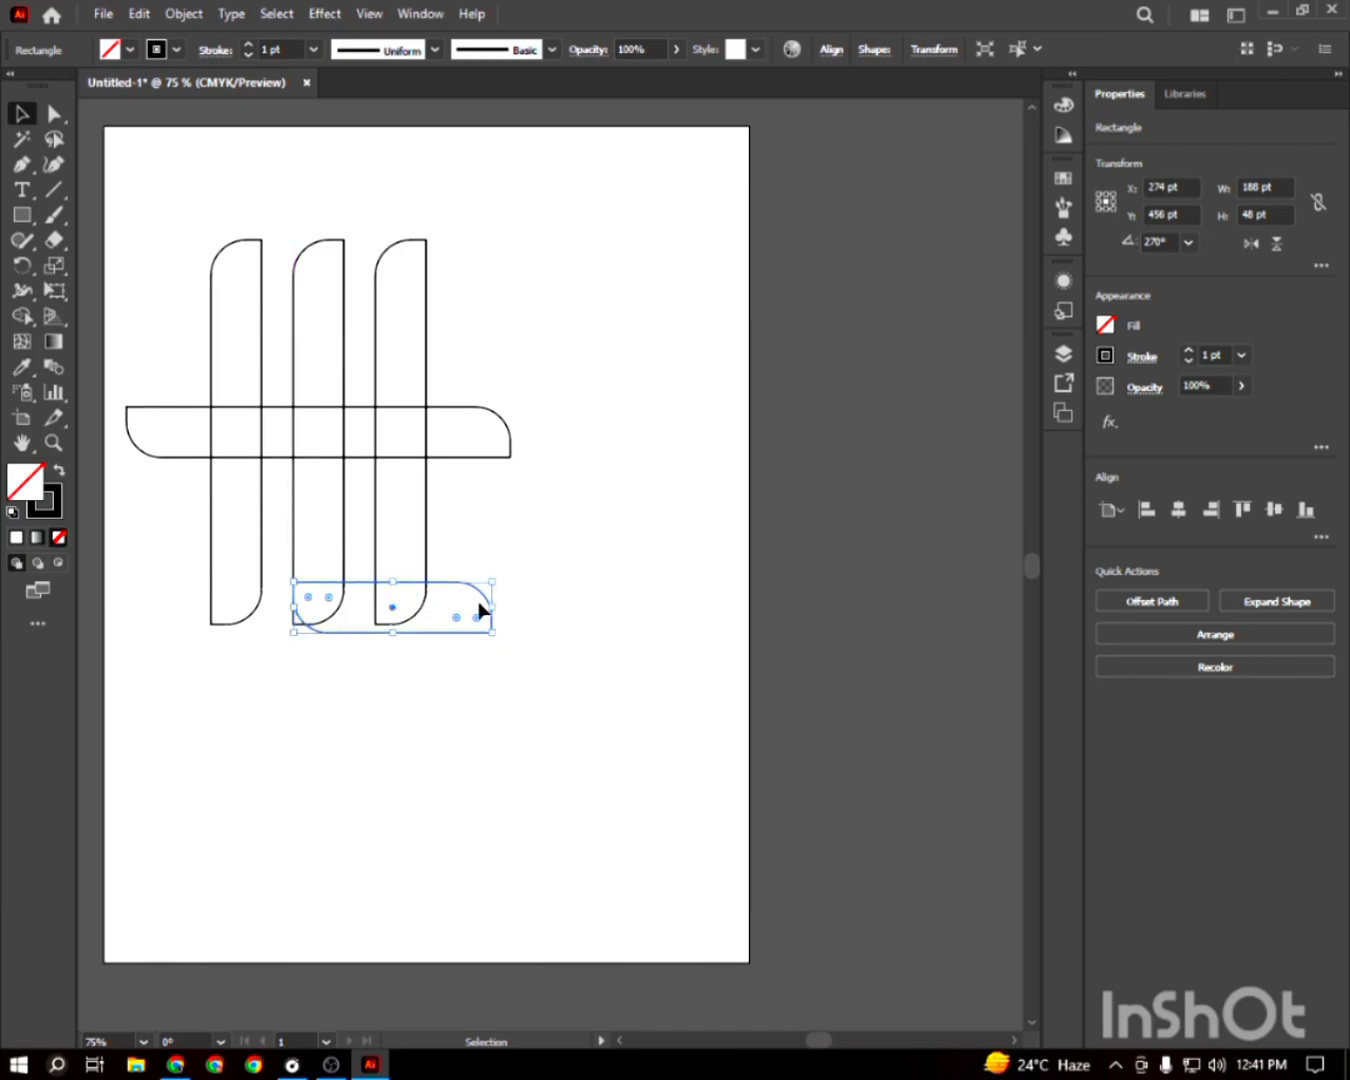
drag(491, 607, 512, 607)
click(597, 585)
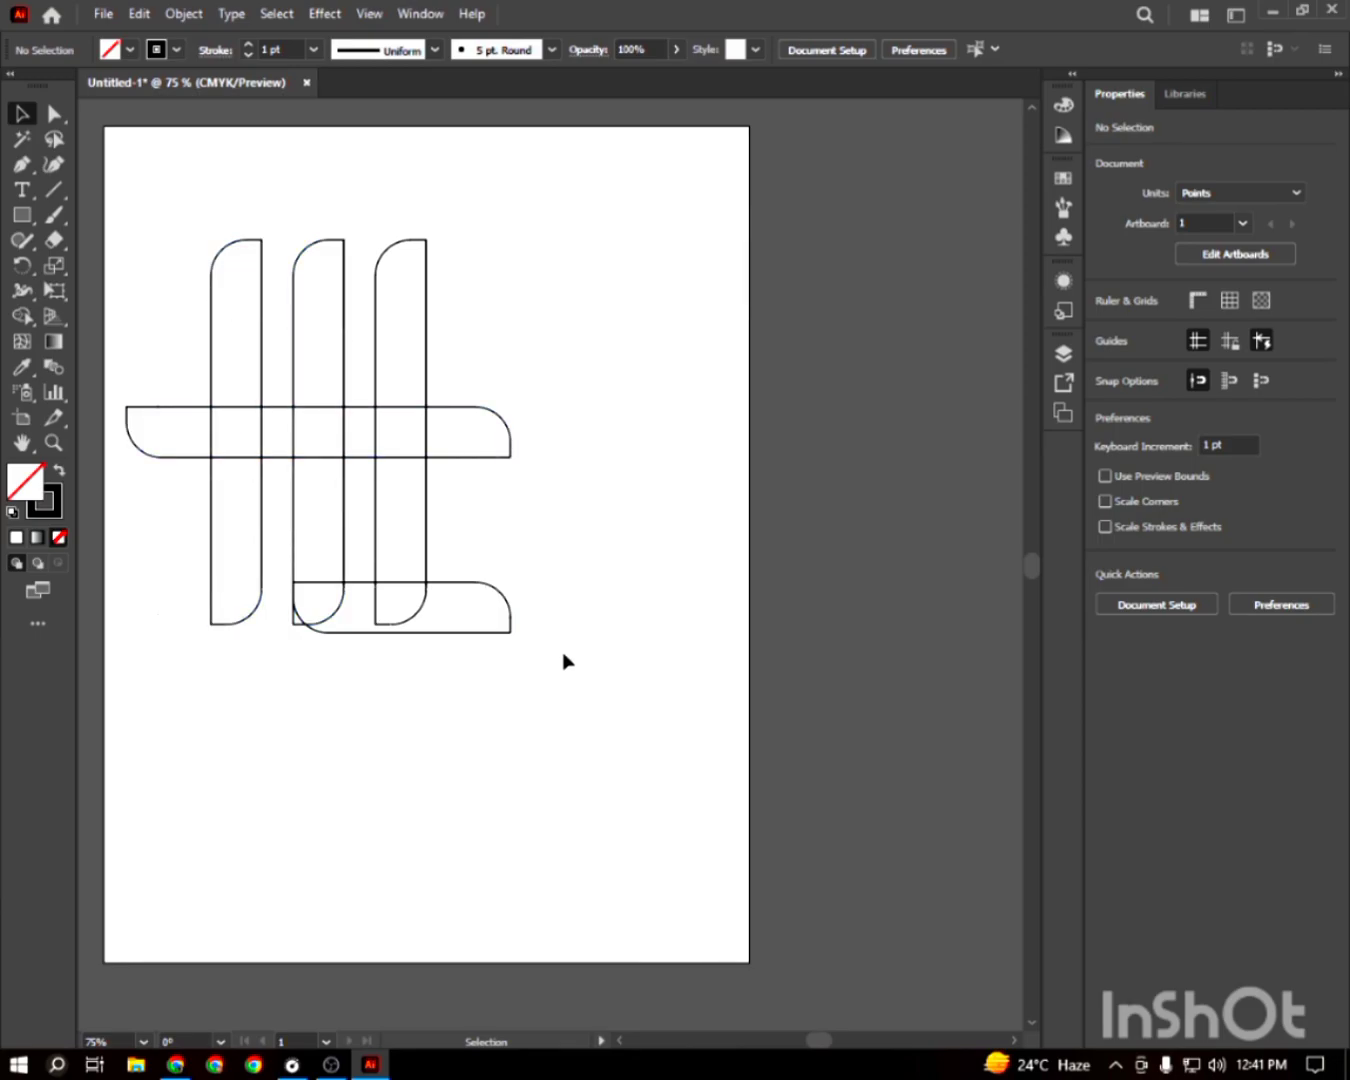
Draw a thin rectangle about 243 by 11 pt across the vertical bars, resting on the horizontal bar's top edge
key(ctrl+a)
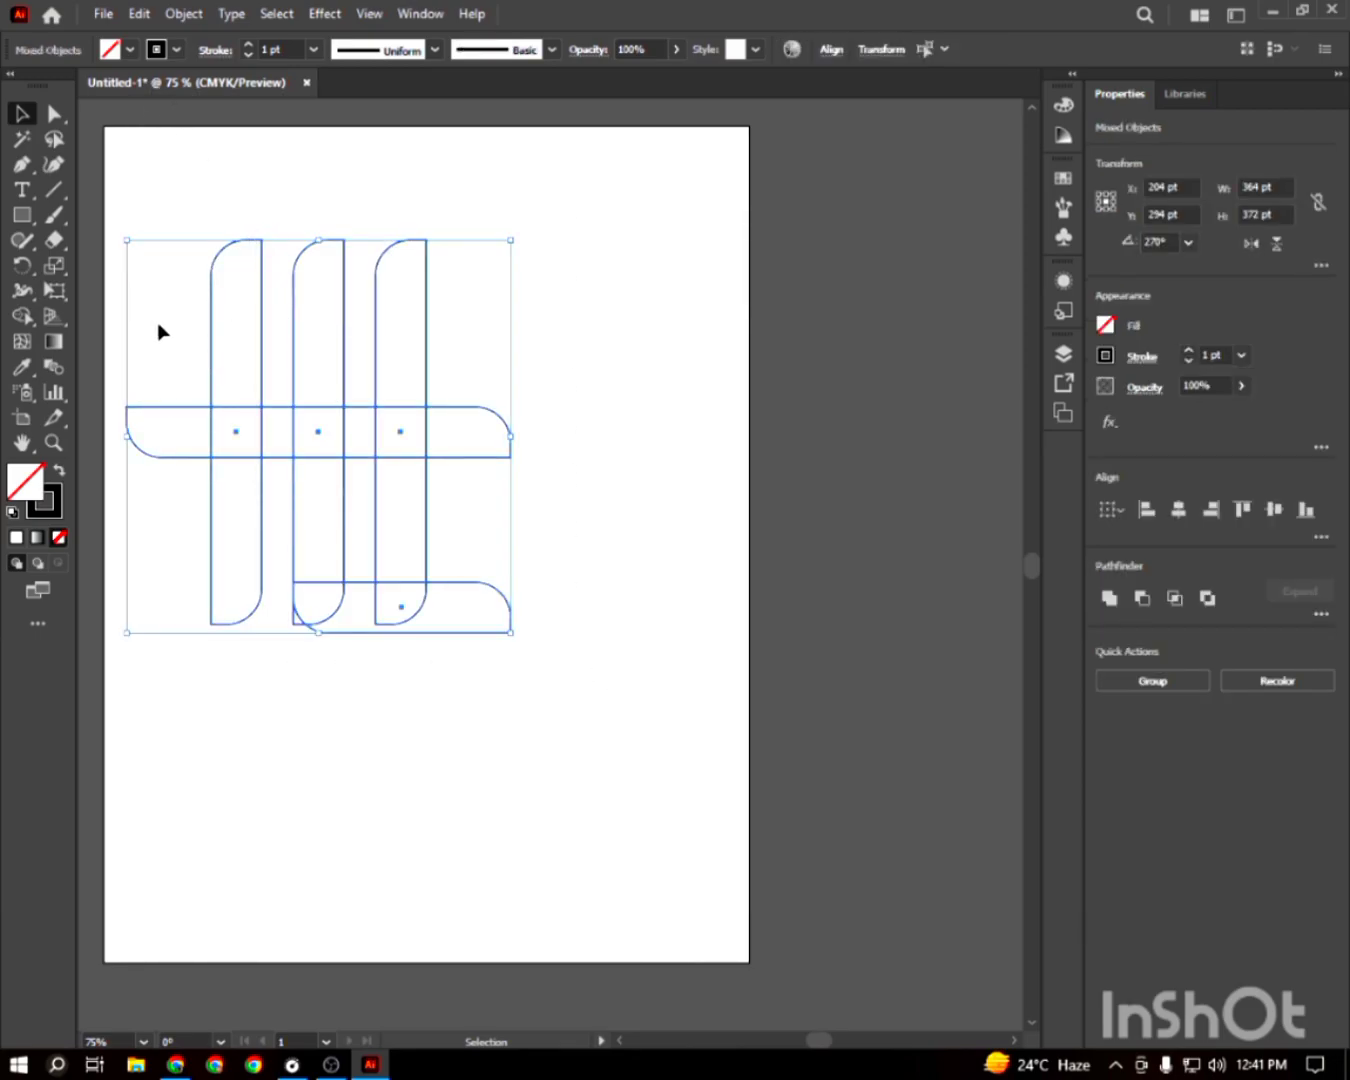
click(146, 205)
click(21, 214)
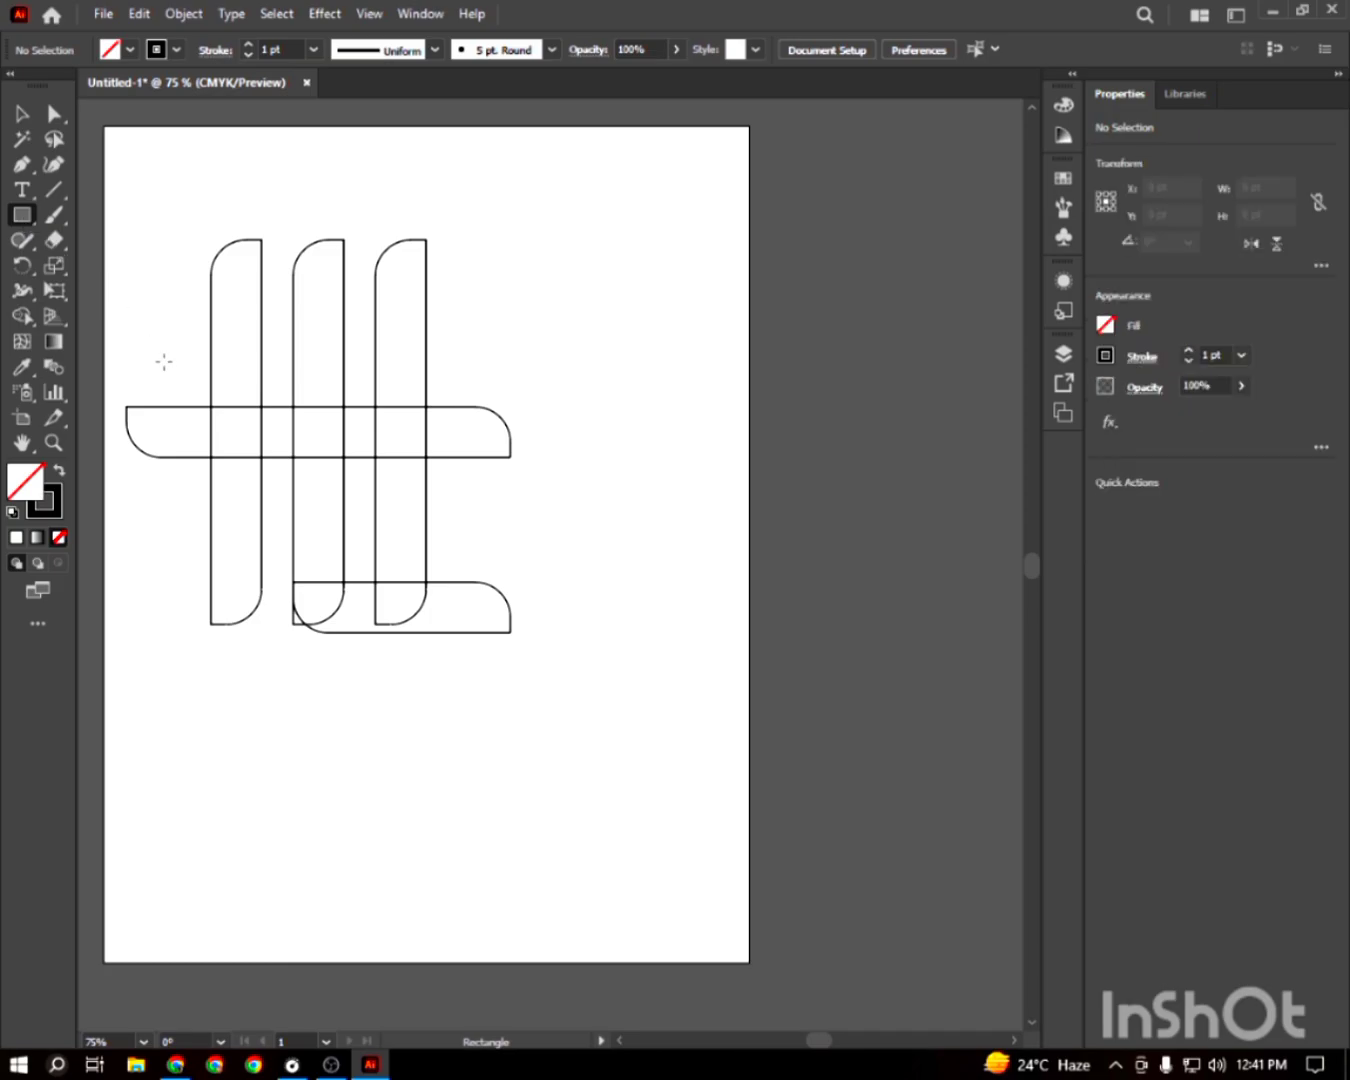
drag(187, 384, 443, 406)
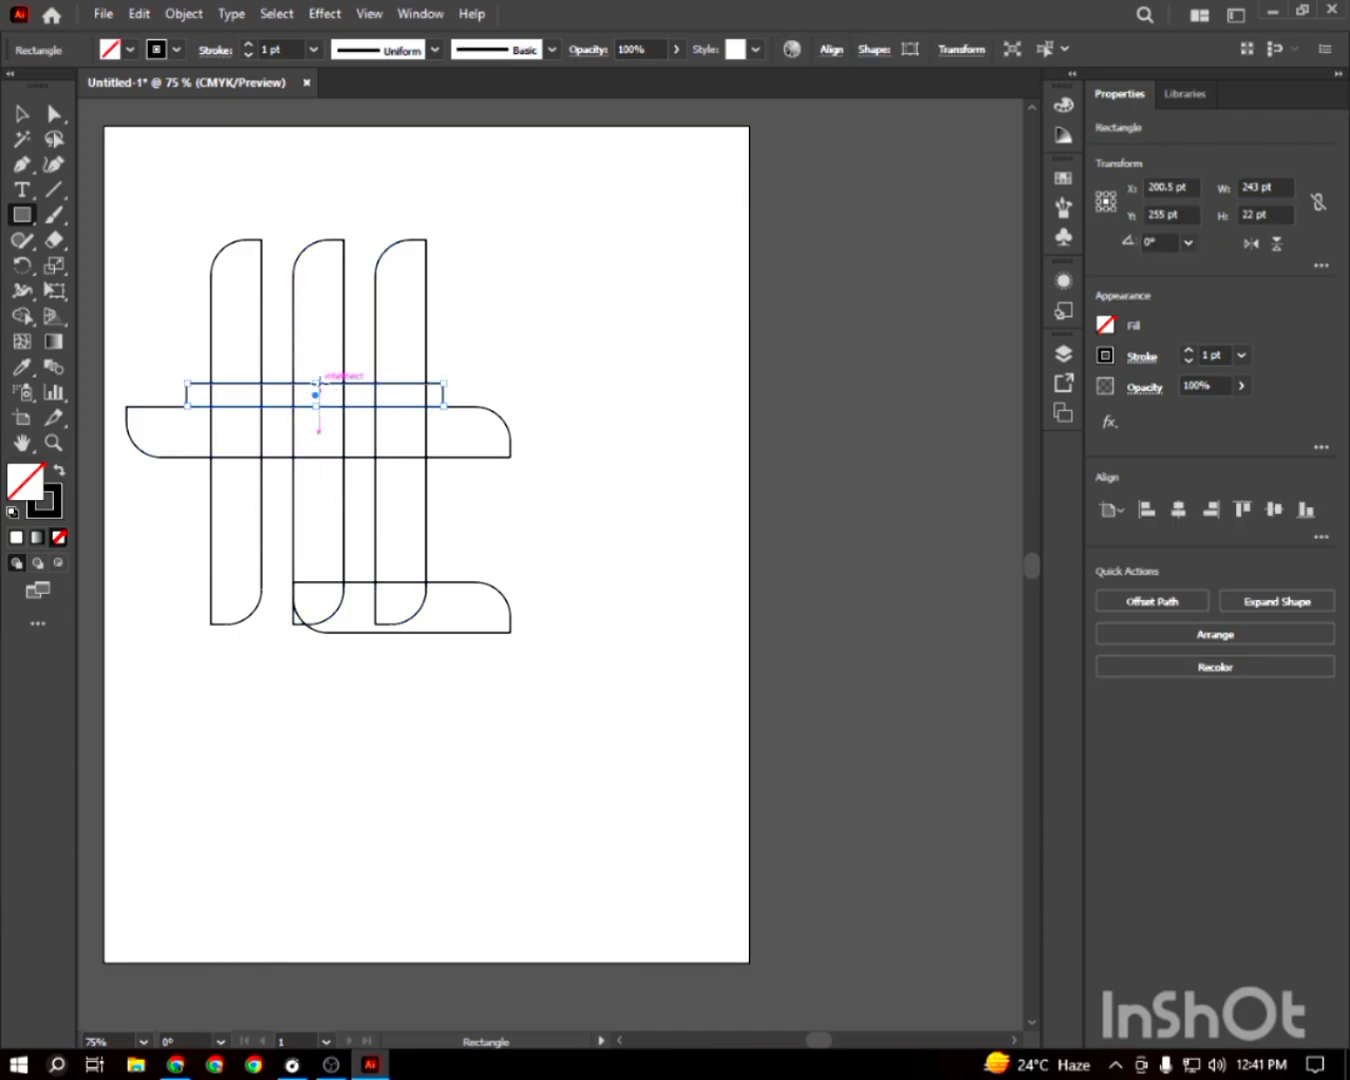
drag(318, 383, 318, 398)
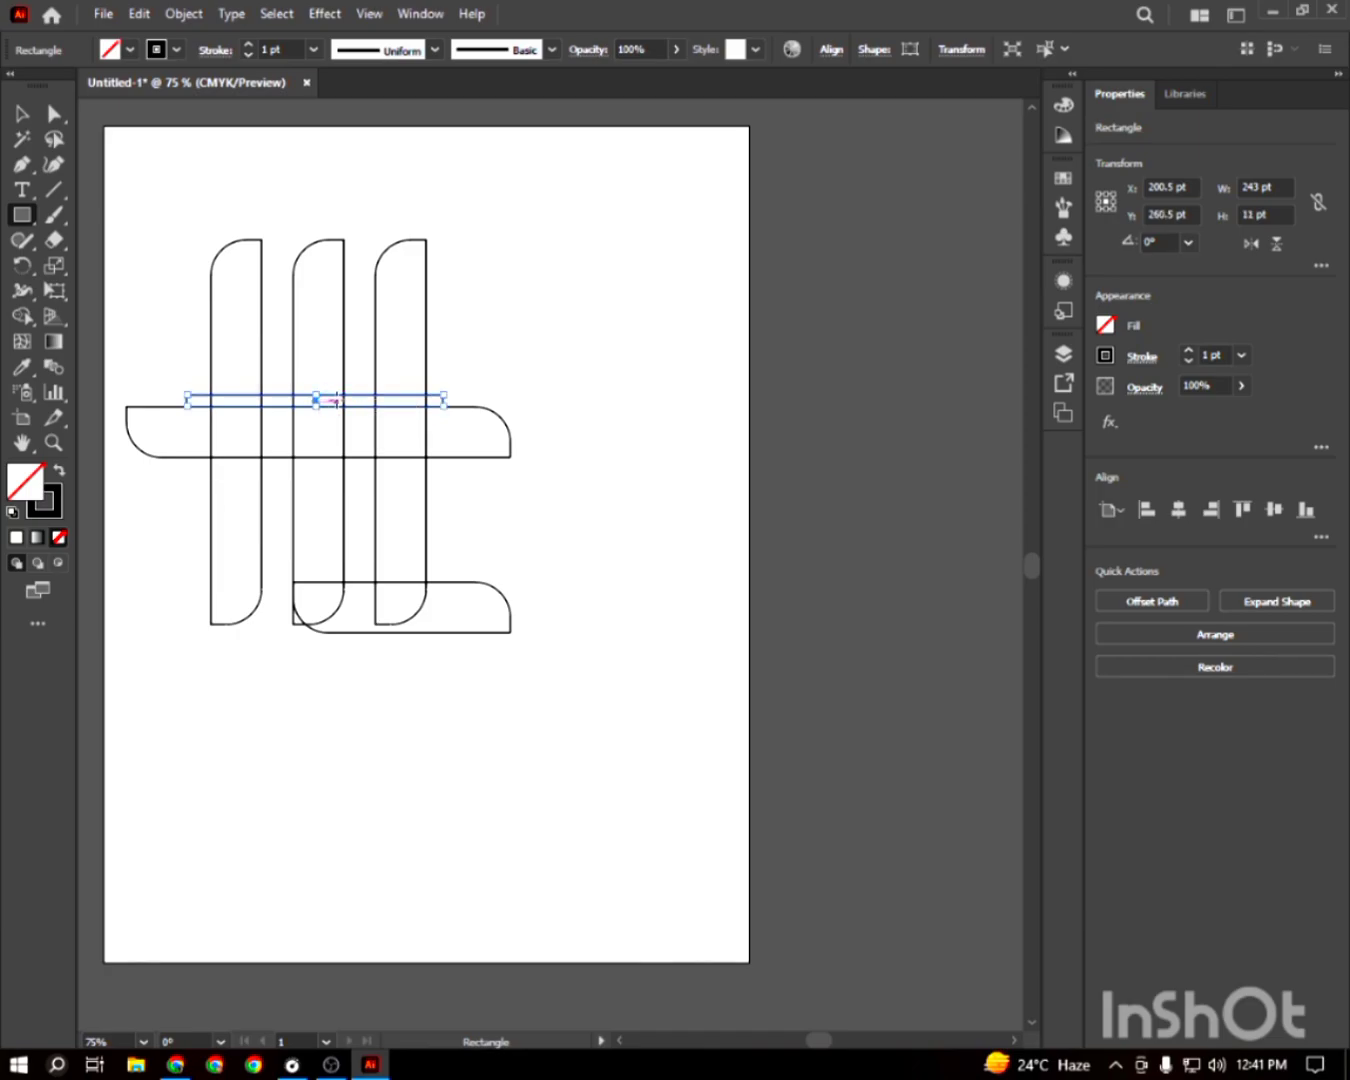
click(21, 114)
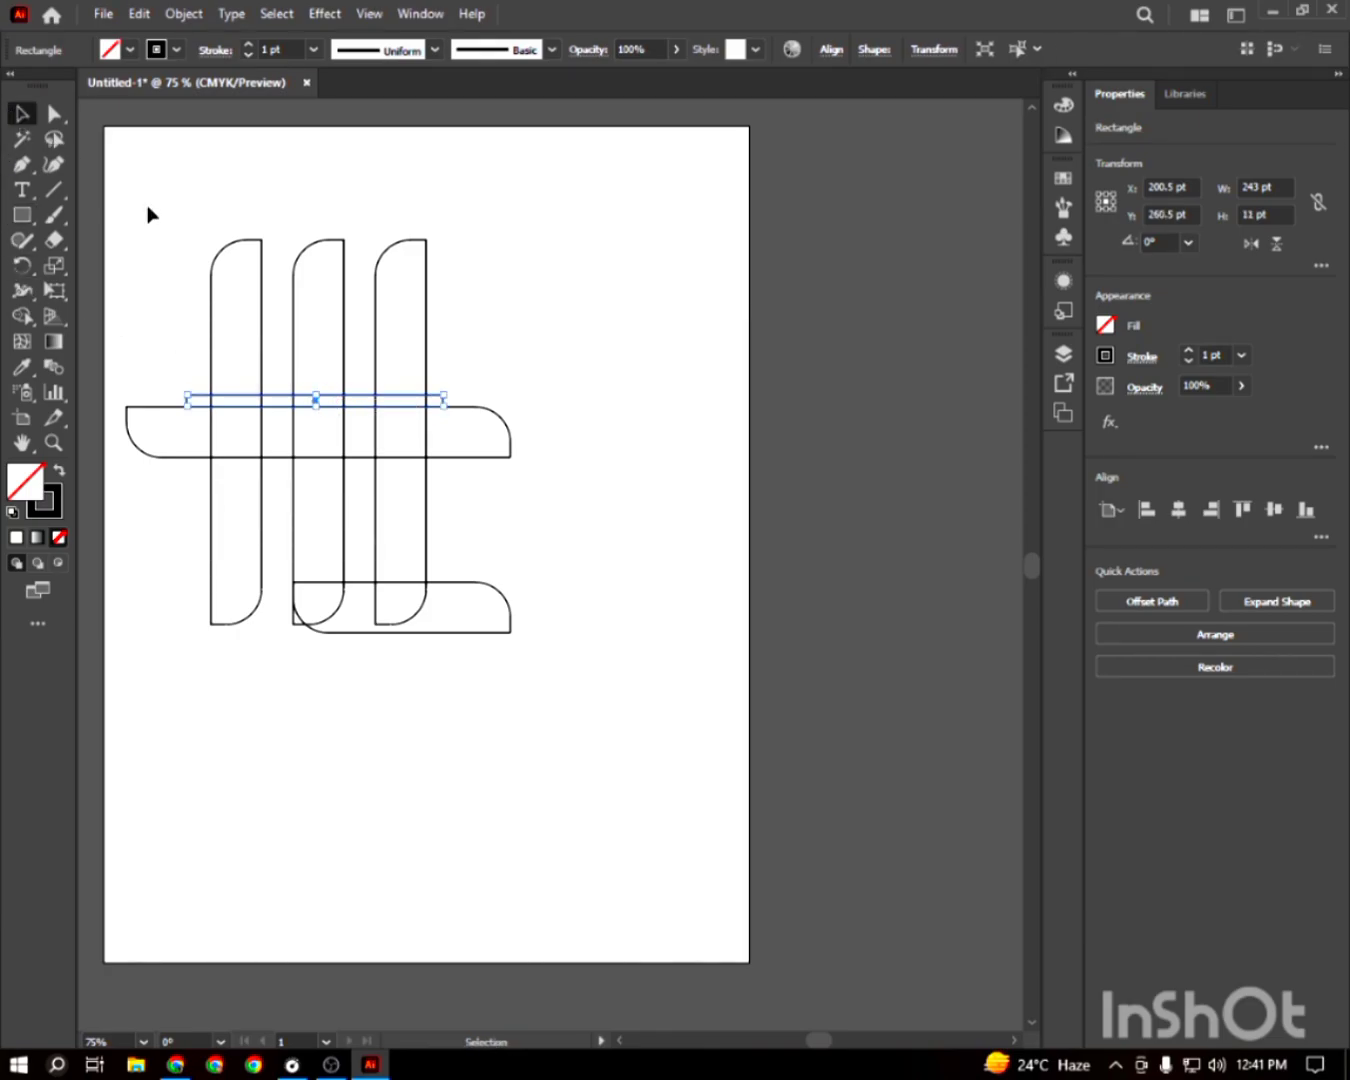
Copy the thin rectangle to the top edge of the lower bar and to the bottom edge of the upper horizontal bar
drag(352, 404, 356, 573)
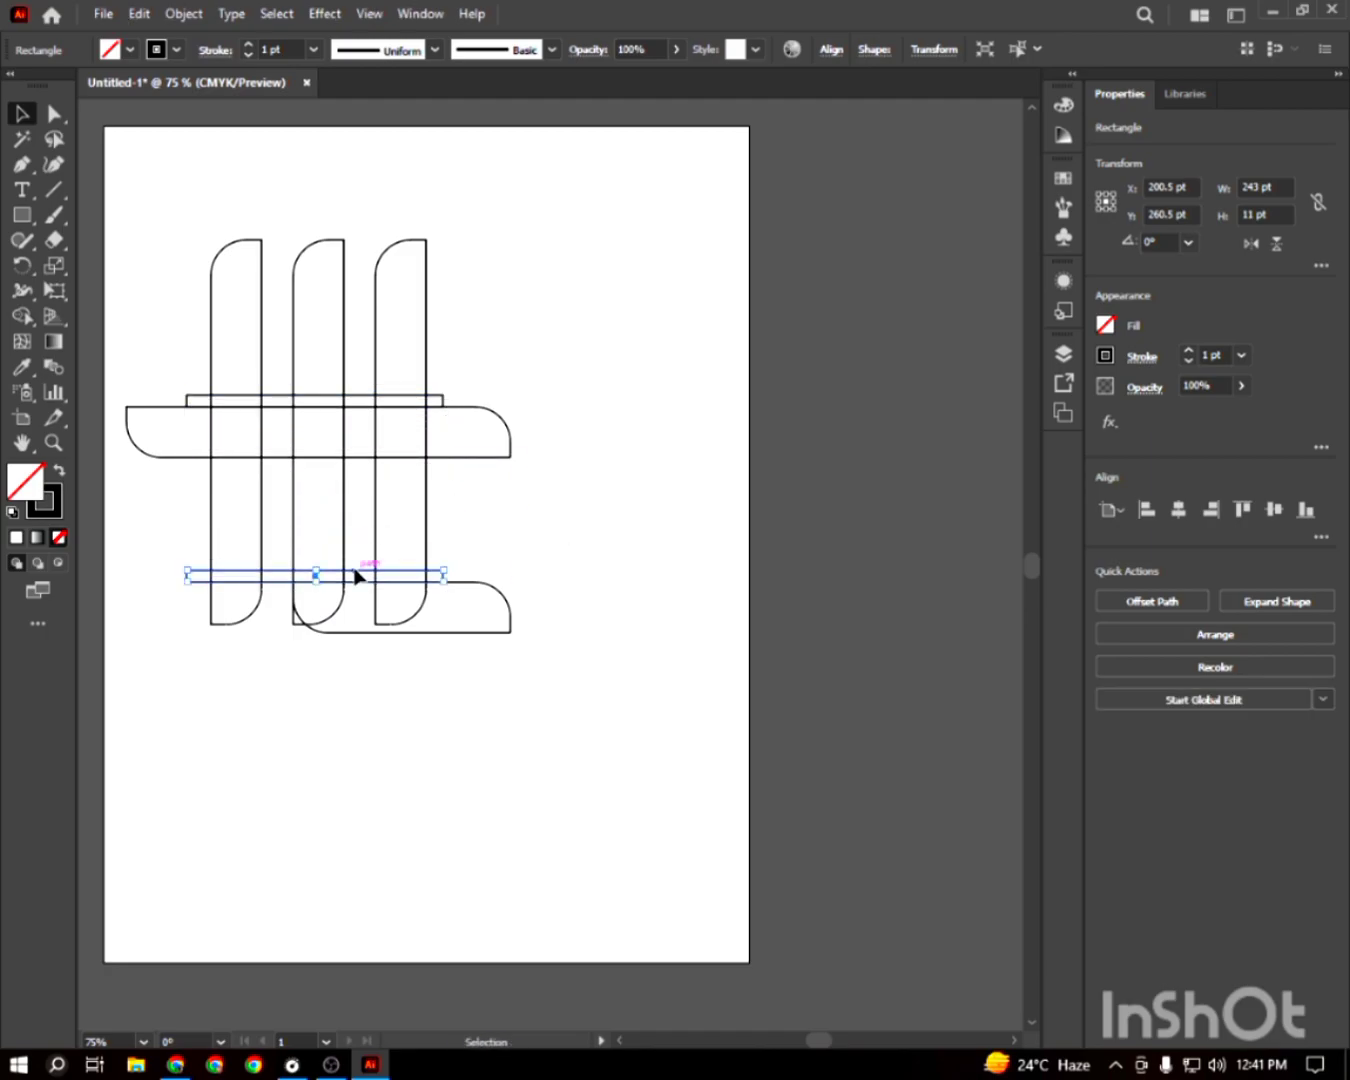
click(482, 546)
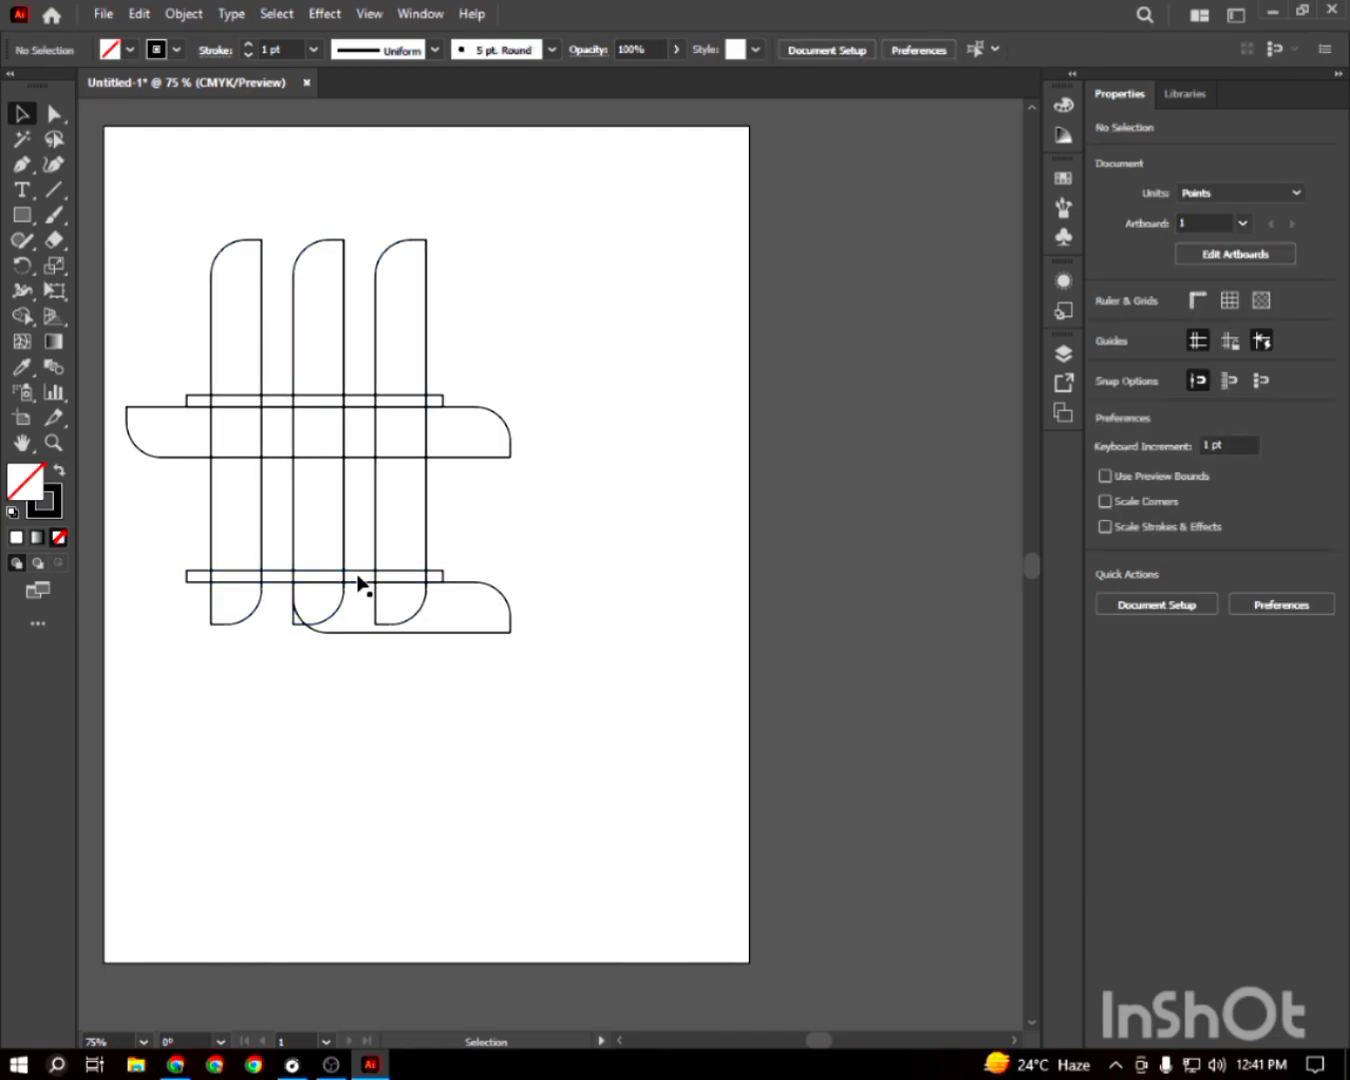
drag(361, 577, 367, 467)
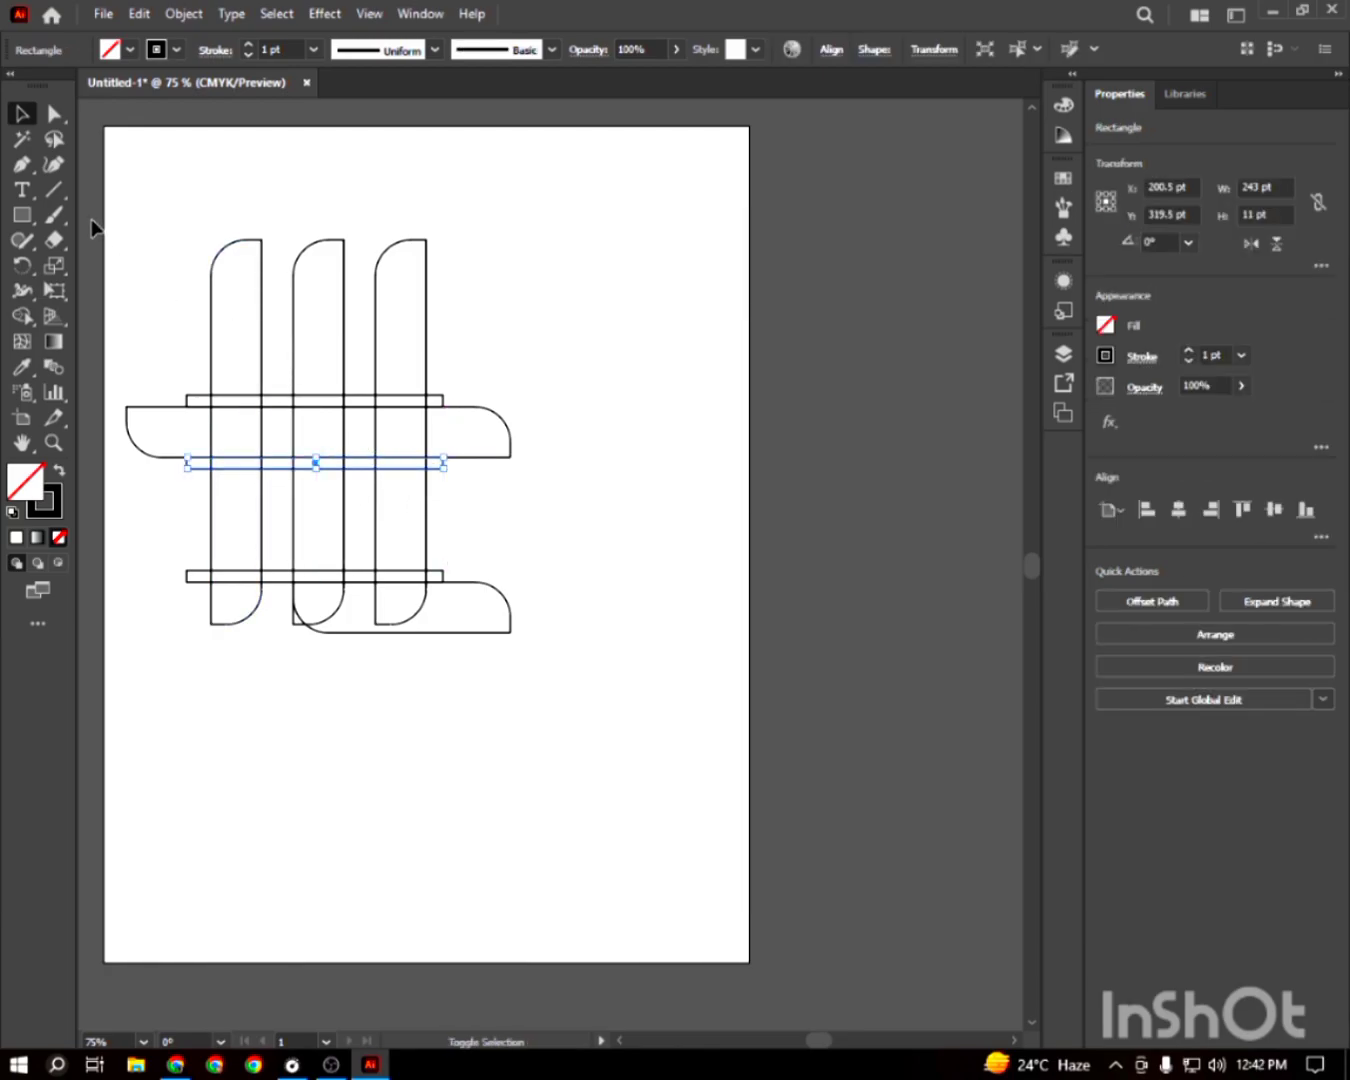
click(144, 231)
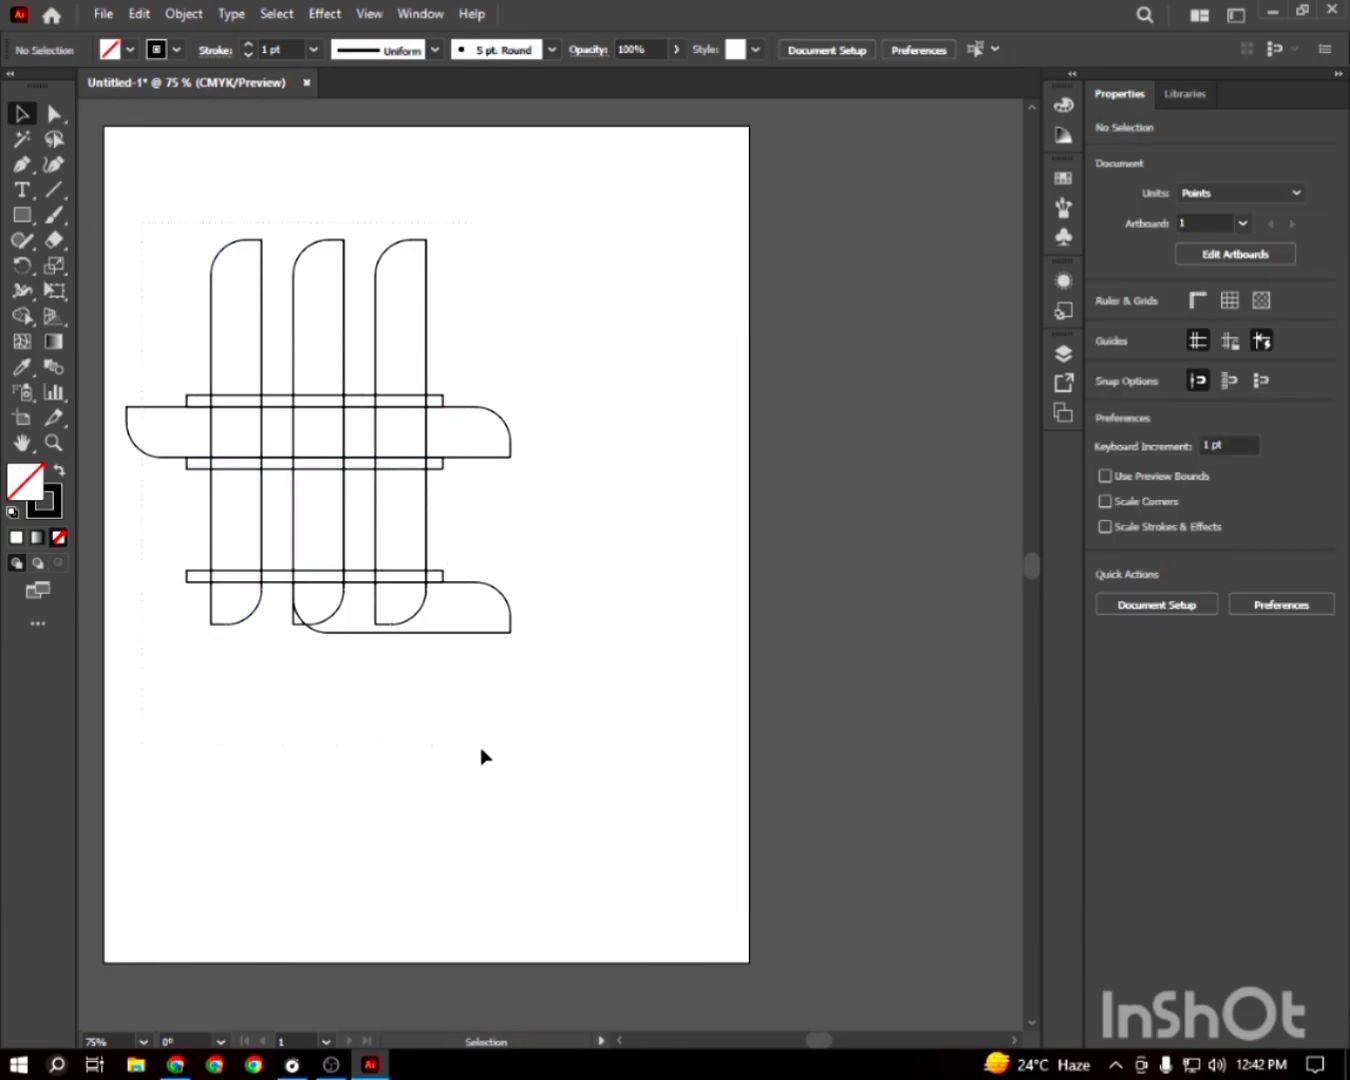
Select all shapes for the Shape Builder tool and set the fill to black
key(ctrl+a)
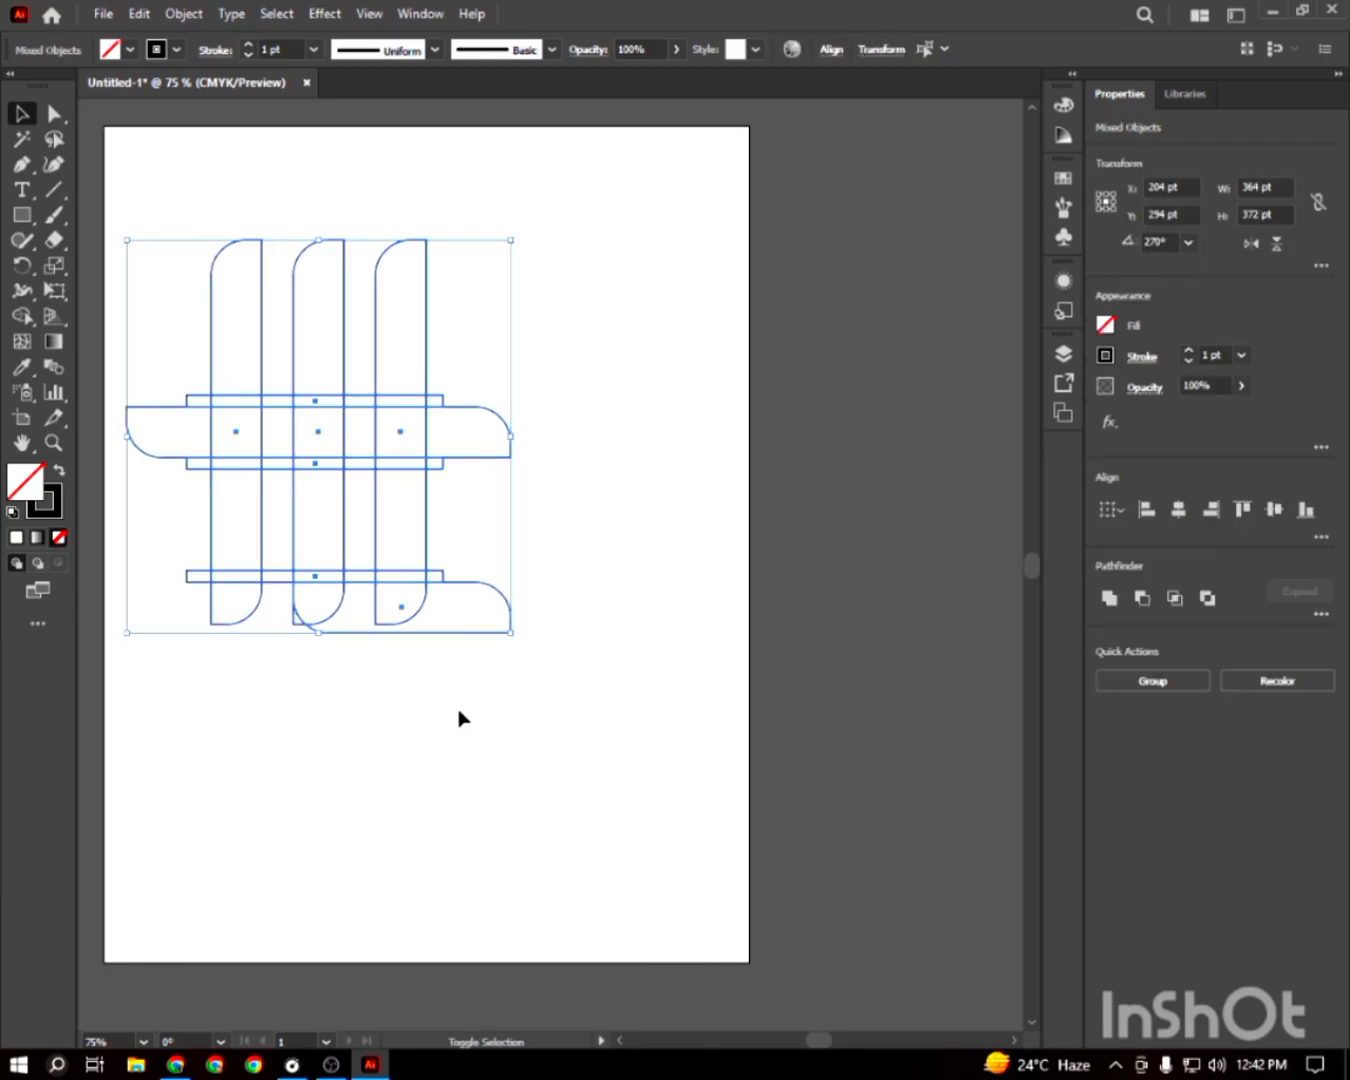
key(shift+m)
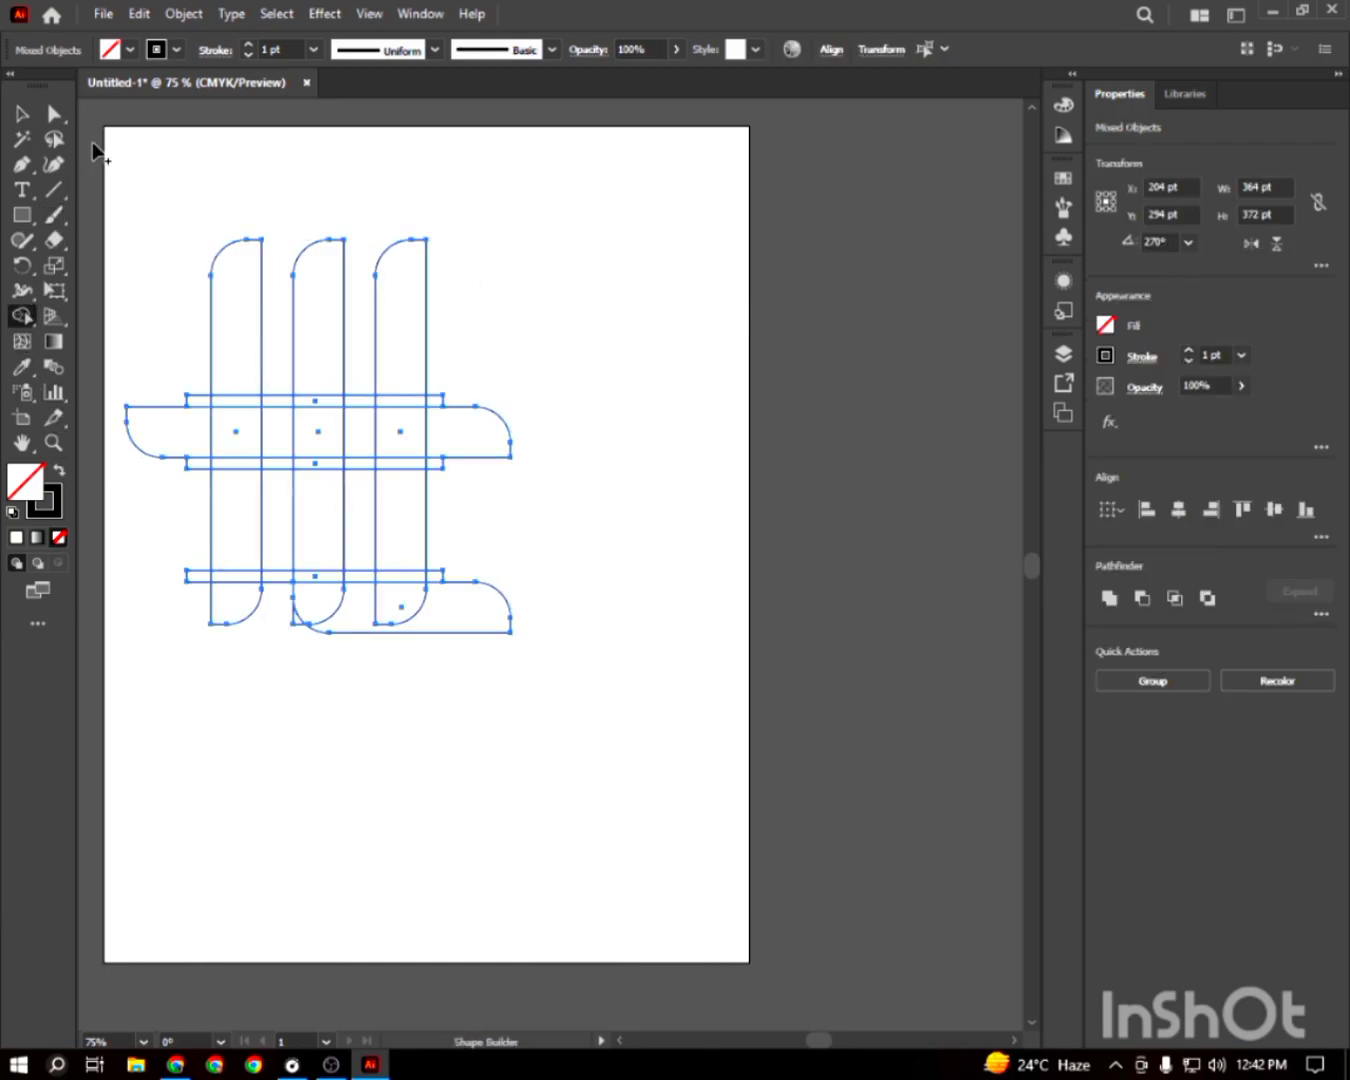
click(130, 50)
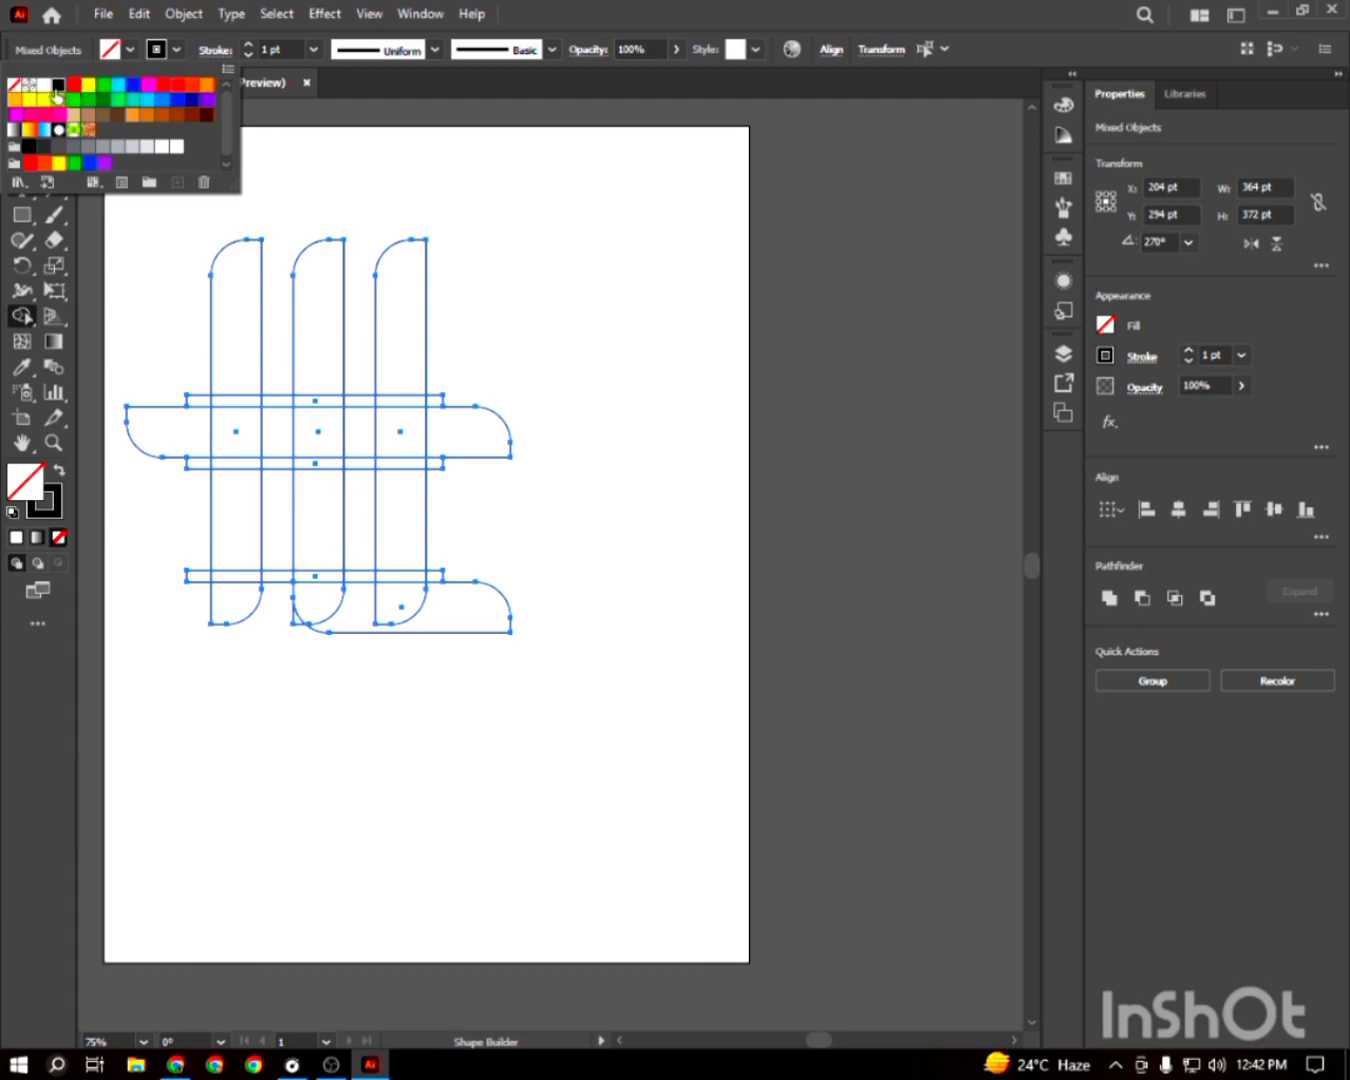
click(57, 86)
click(350, 175)
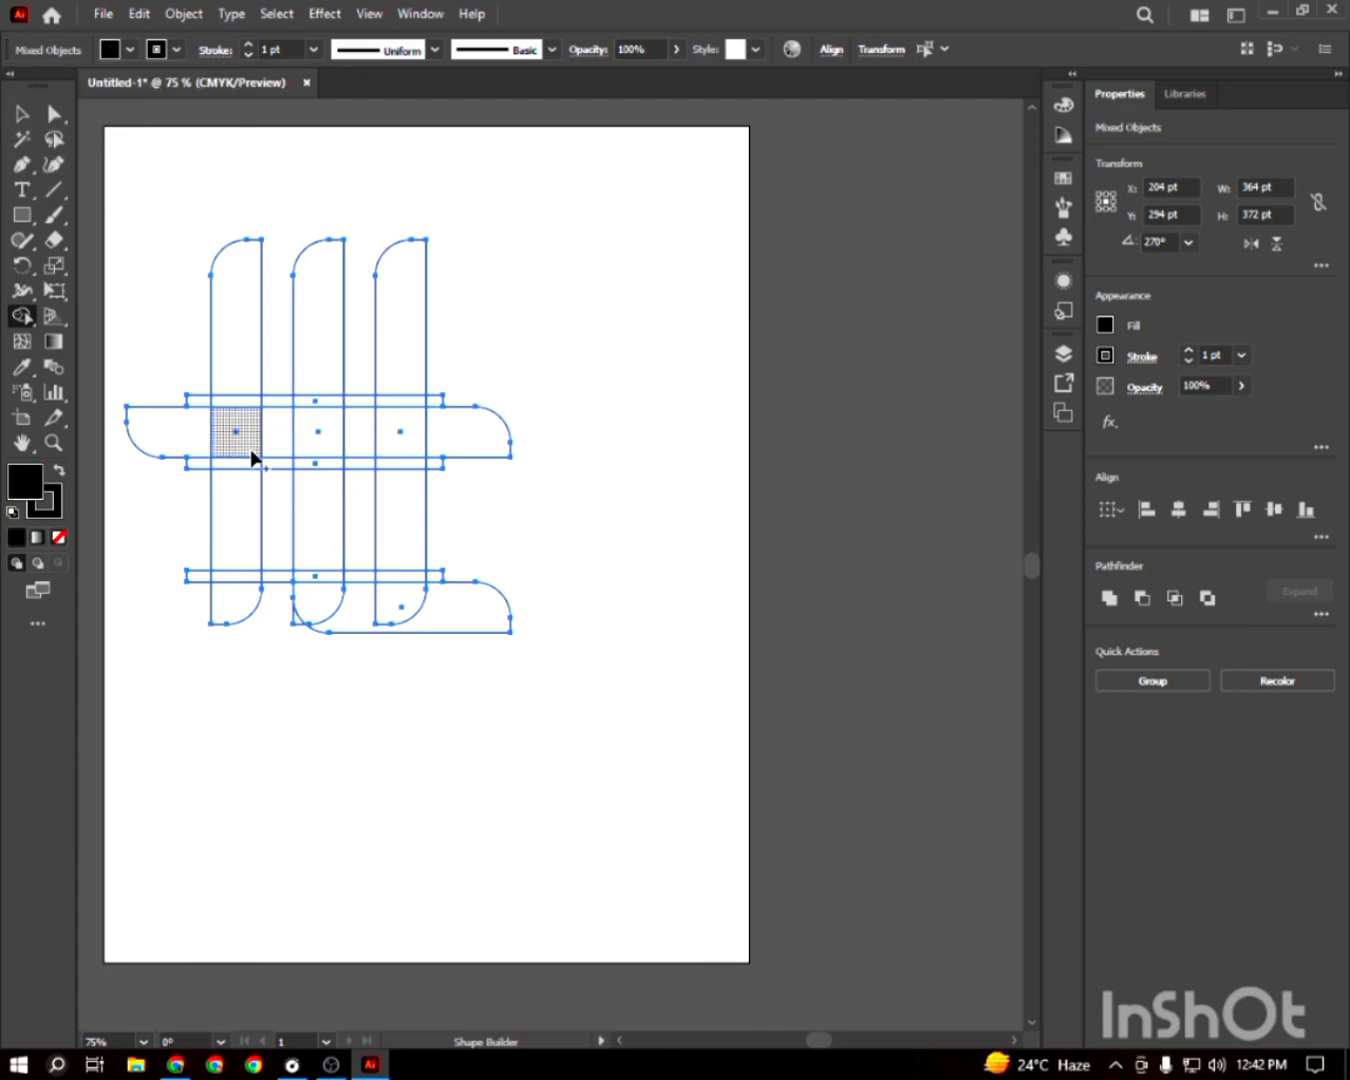
Merge the left bar, the crossbar and the right bar down to the lower spacer into one black H shape with Shape Builder
mouse_move(239, 348)
mouse_down()
mouse_move(258, 538)
mouse_move(250, 594)
mouse_up()
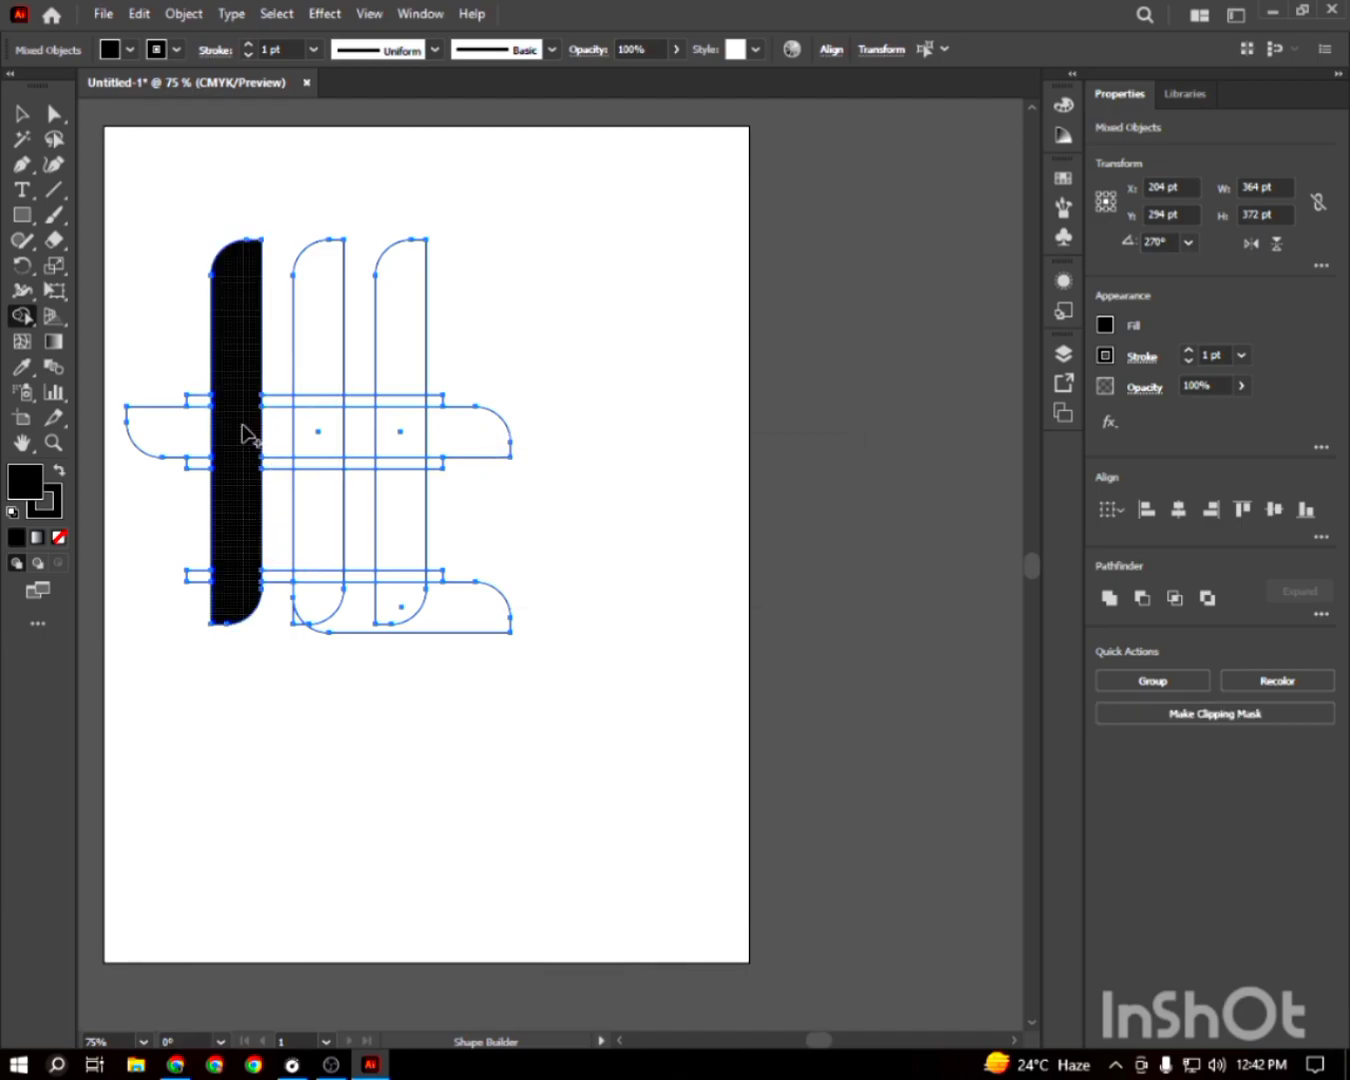
drag(229, 432, 414, 436)
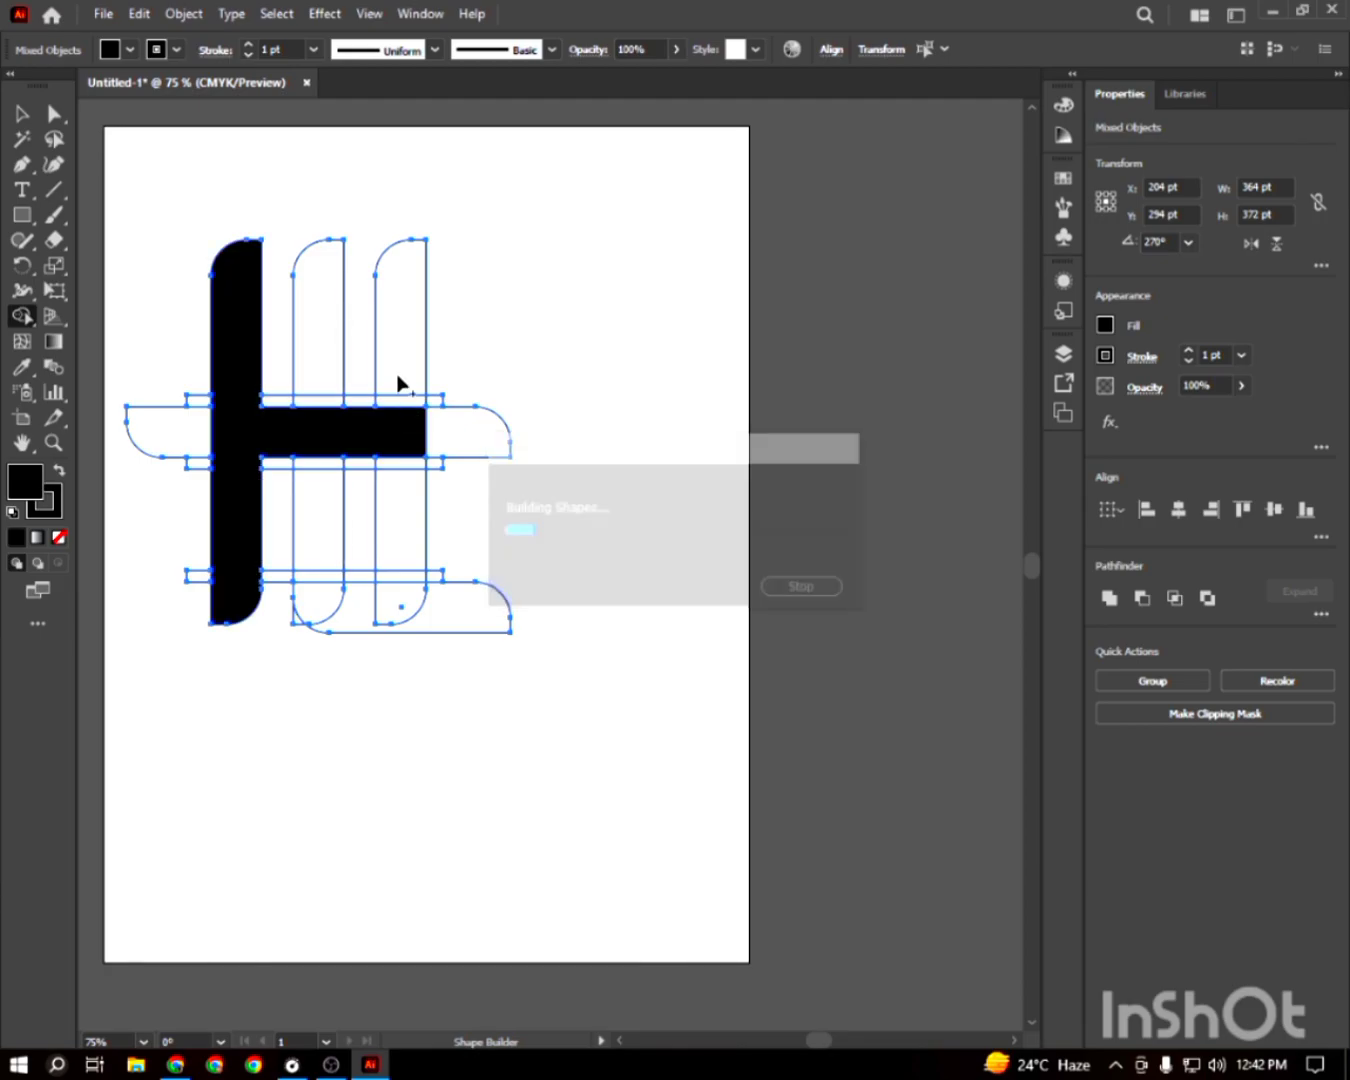
drag(397, 283, 397, 488)
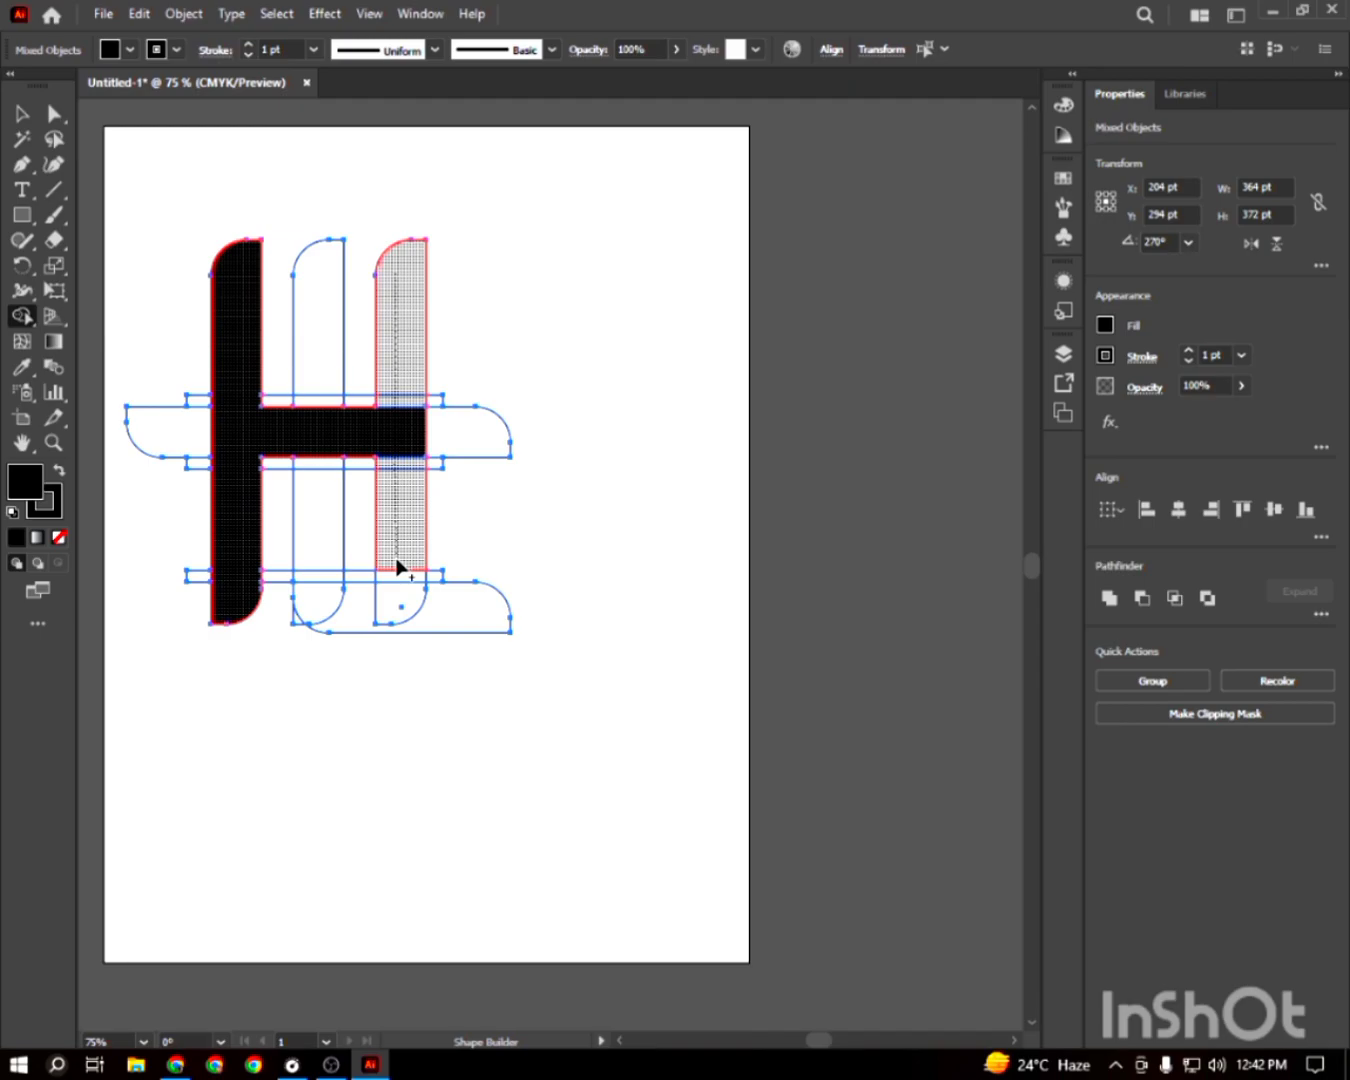
drag(396, 567, 396, 568)
Fill the middle bar's part above the upper spacer, and merge its lower part with the base bar into an L shape
drag(316, 301, 320, 383)
mouse_move(319, 528)
mouse_down()
mouse_move(327, 613)
mouse_move(460, 617)
mouse_up()
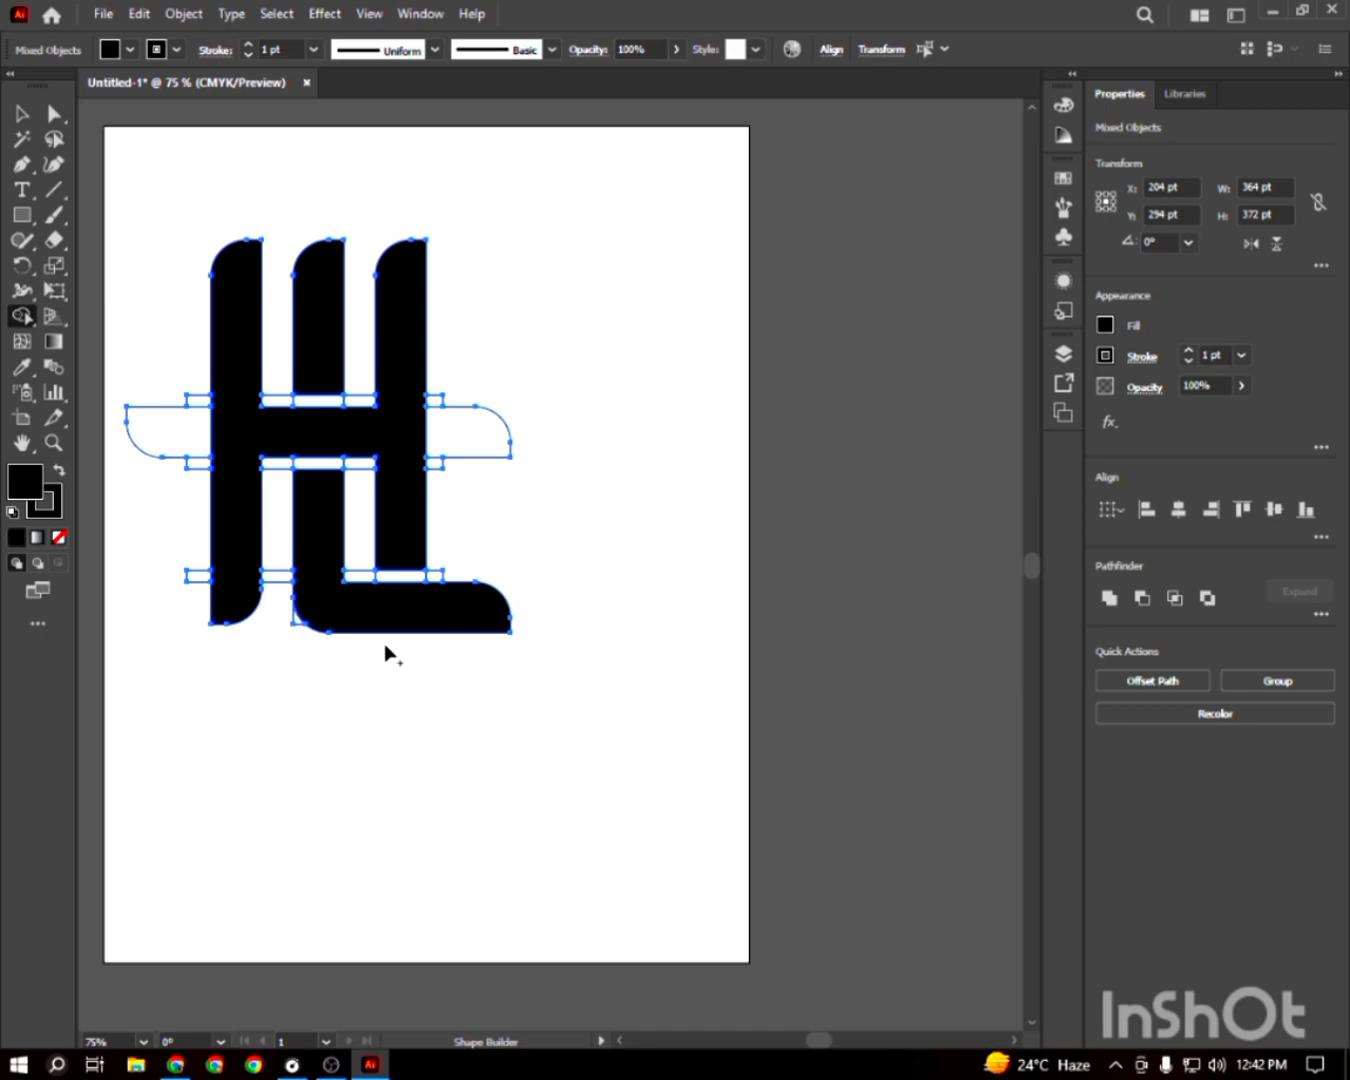
click(22, 115)
click(120, 133)
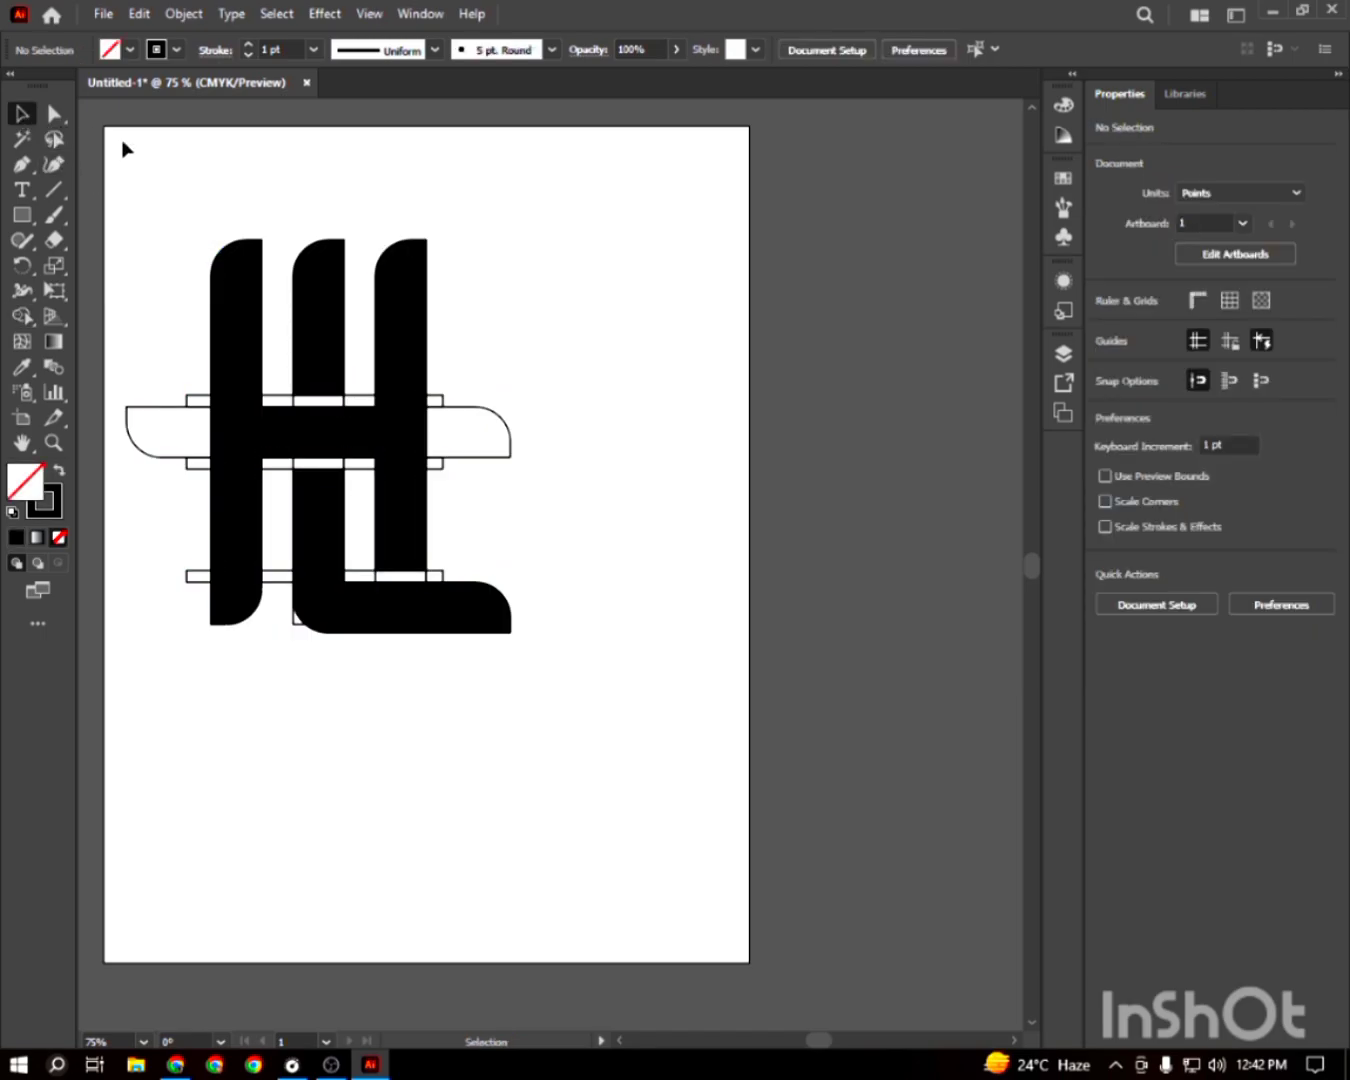
Select all black-filled shapes with the Magic Wand and cut them from the artboard
key(y)
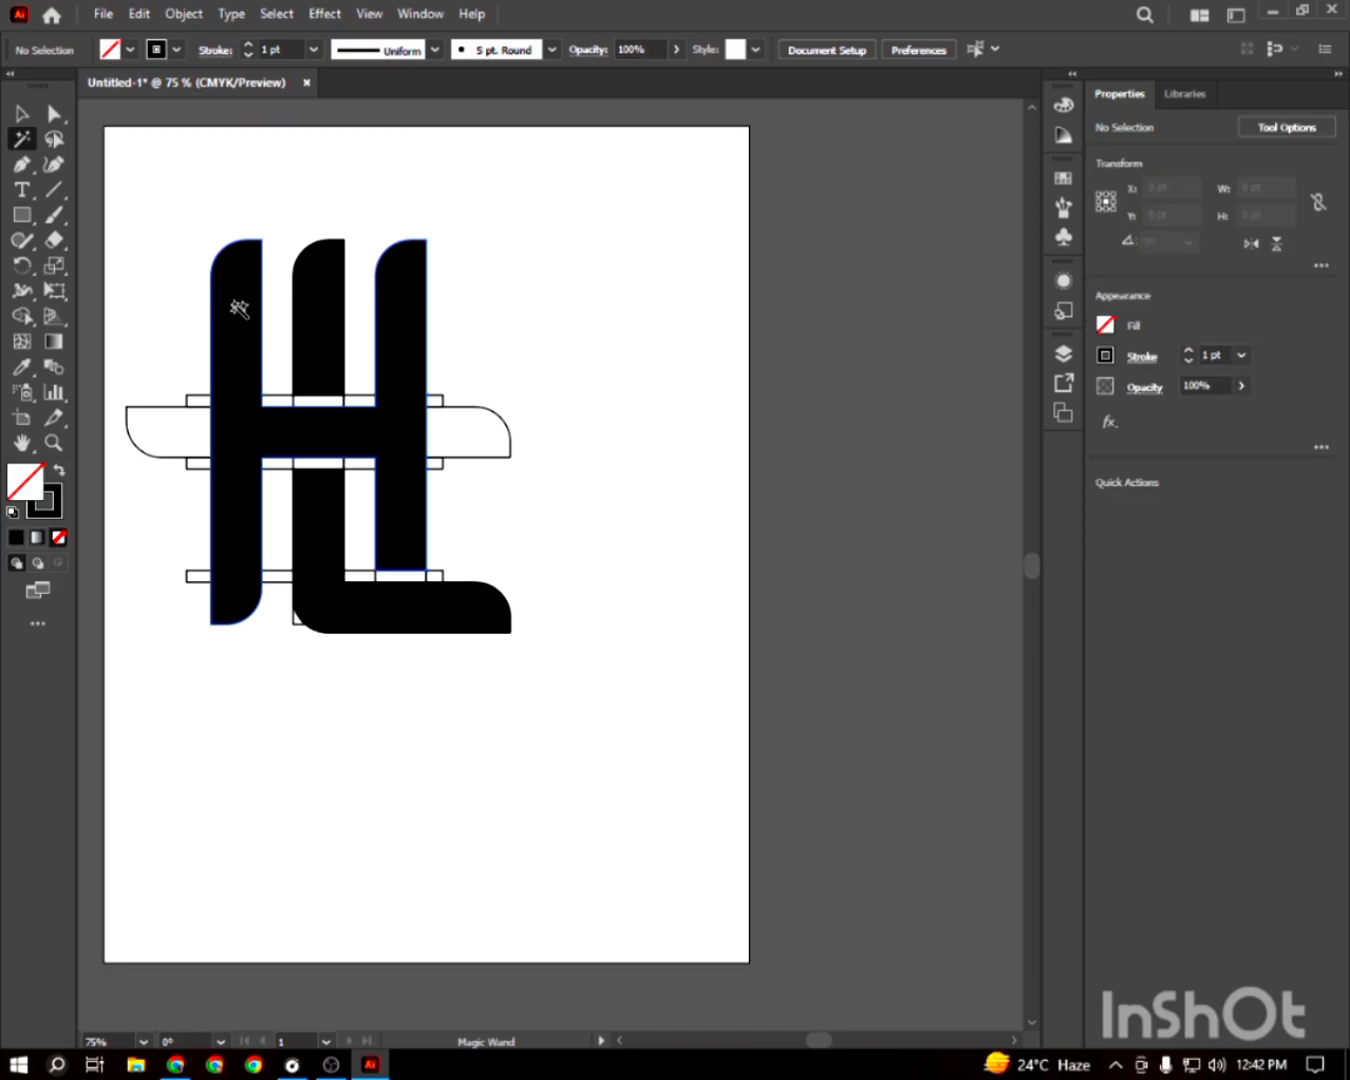
click(238, 305)
key(v)
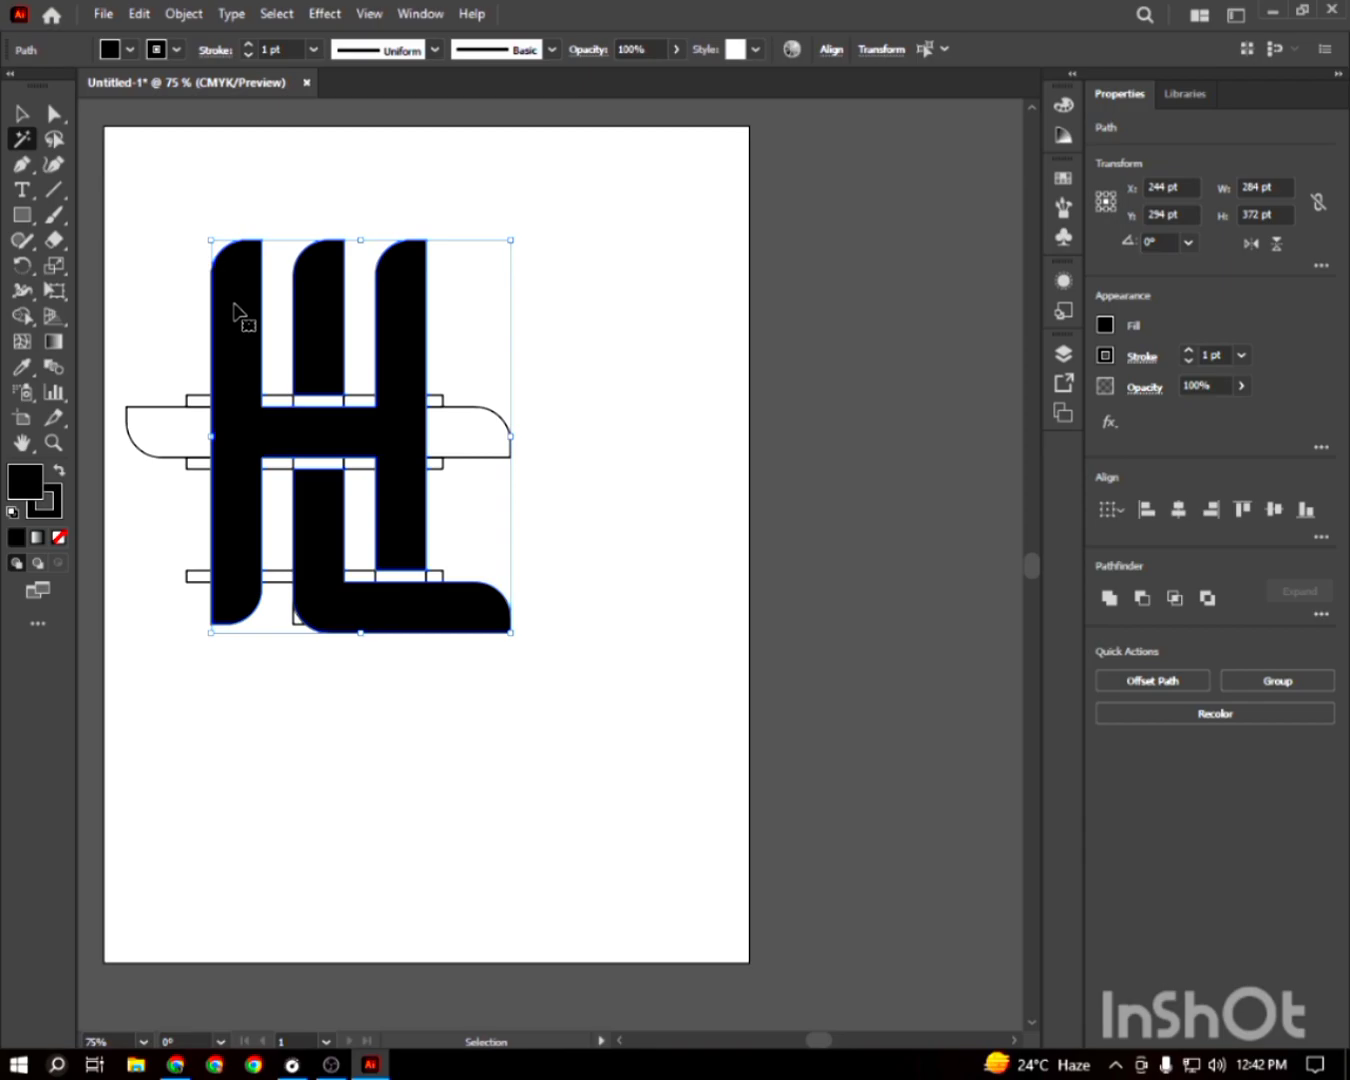
key(Delete)
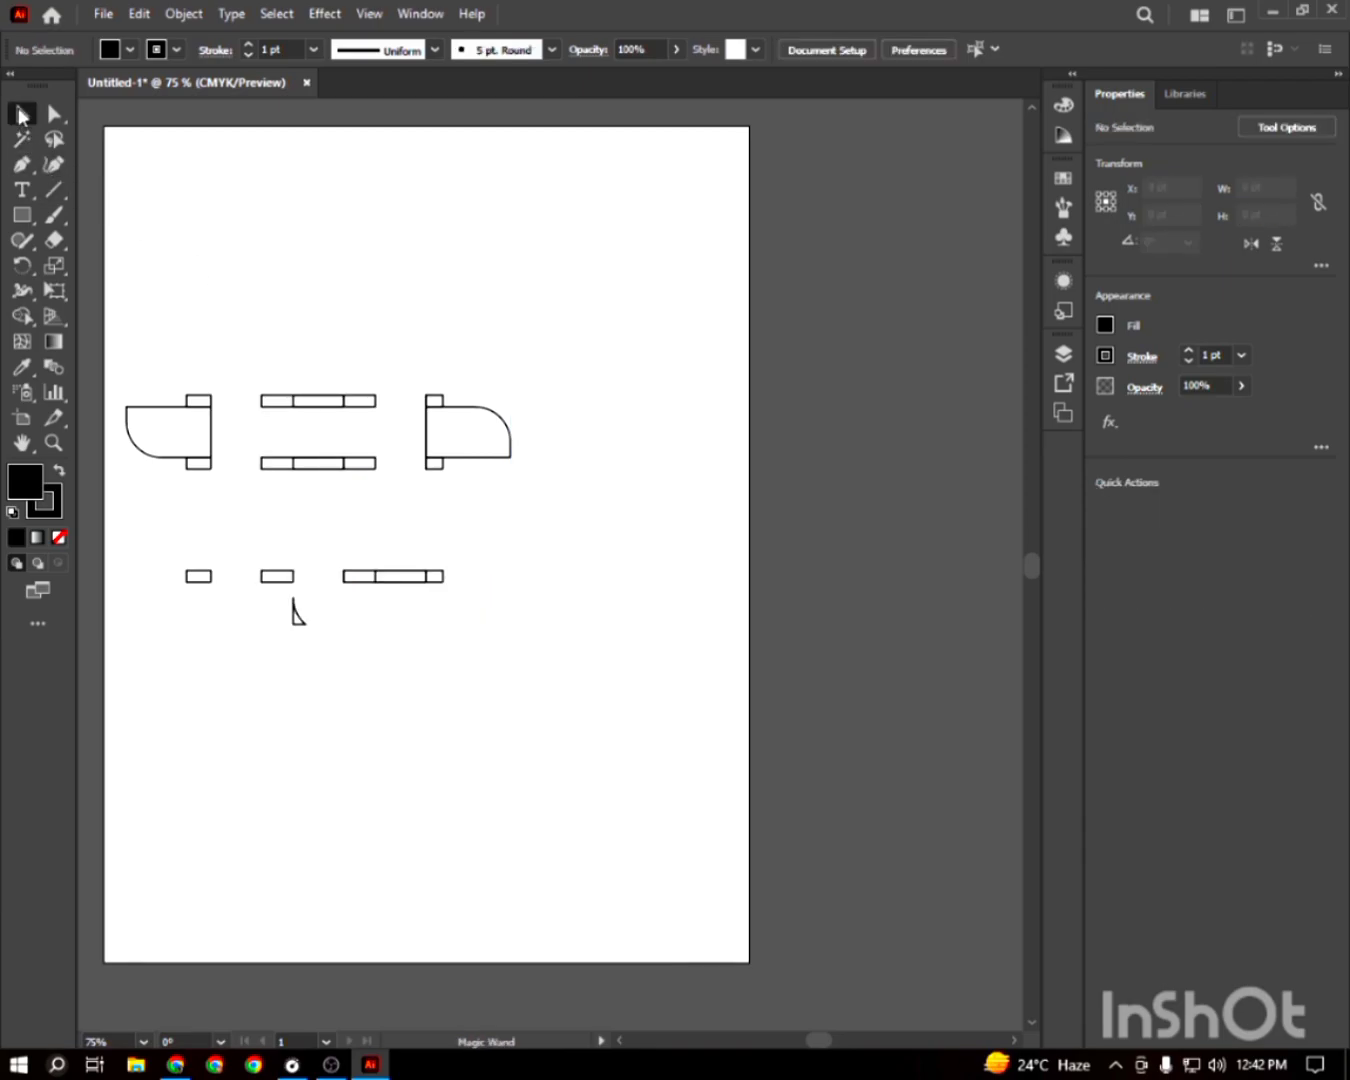
Delete all leftover unfilled outline pieces from the artboard
click(22, 114)
key(ctrl+a)
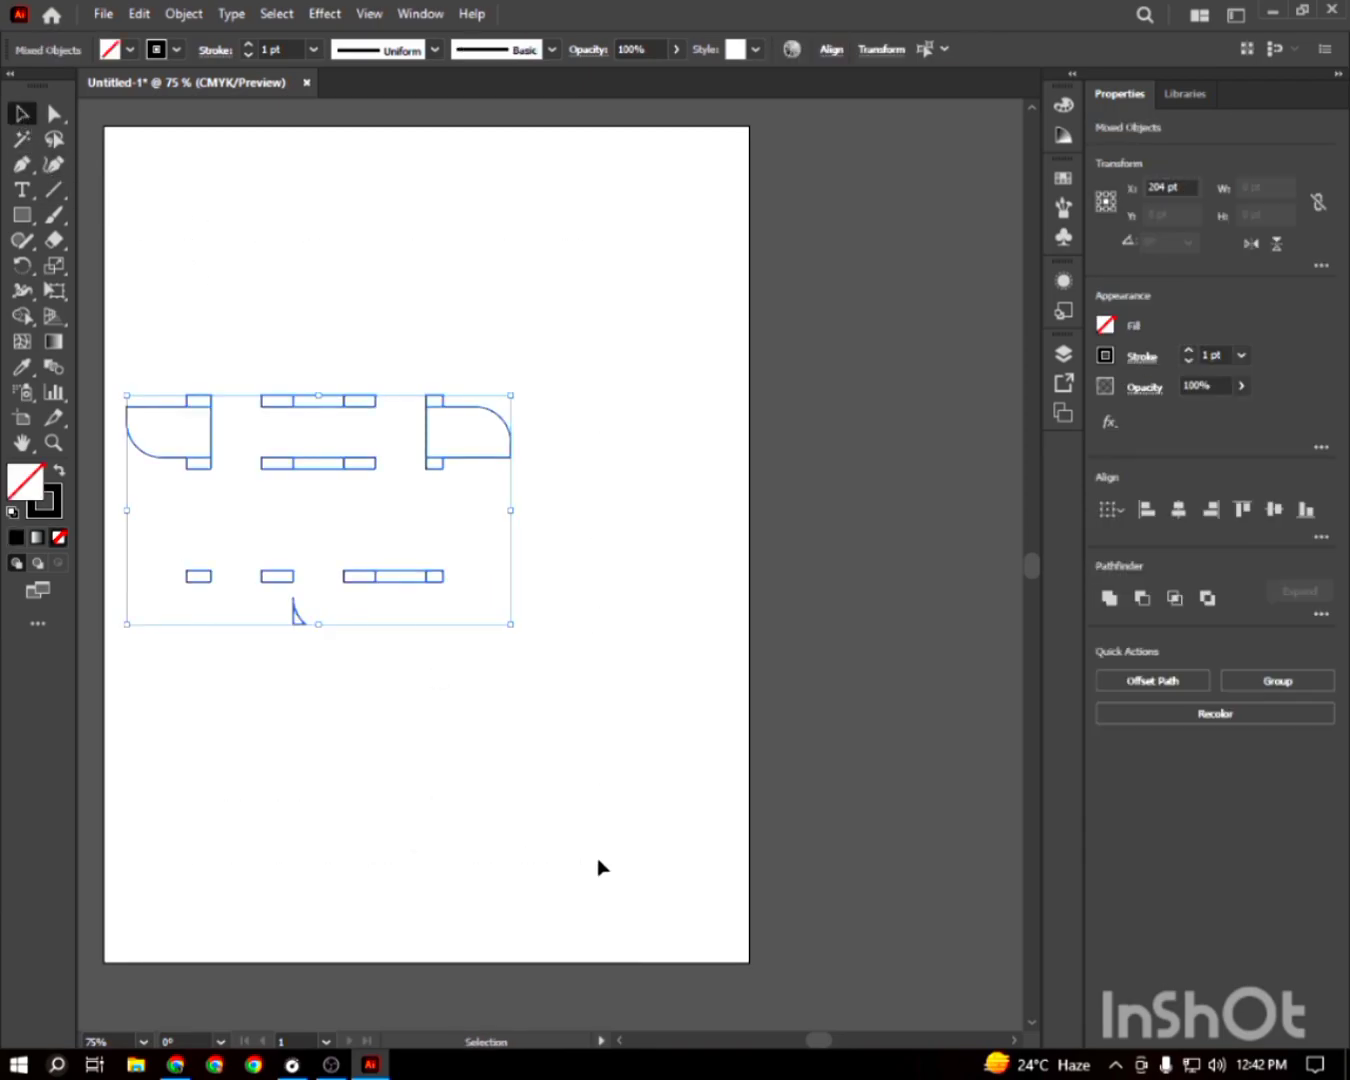
key(Delete)
Paste the cut black logo shapes back and move them to the artboard's upper left area
key(a)
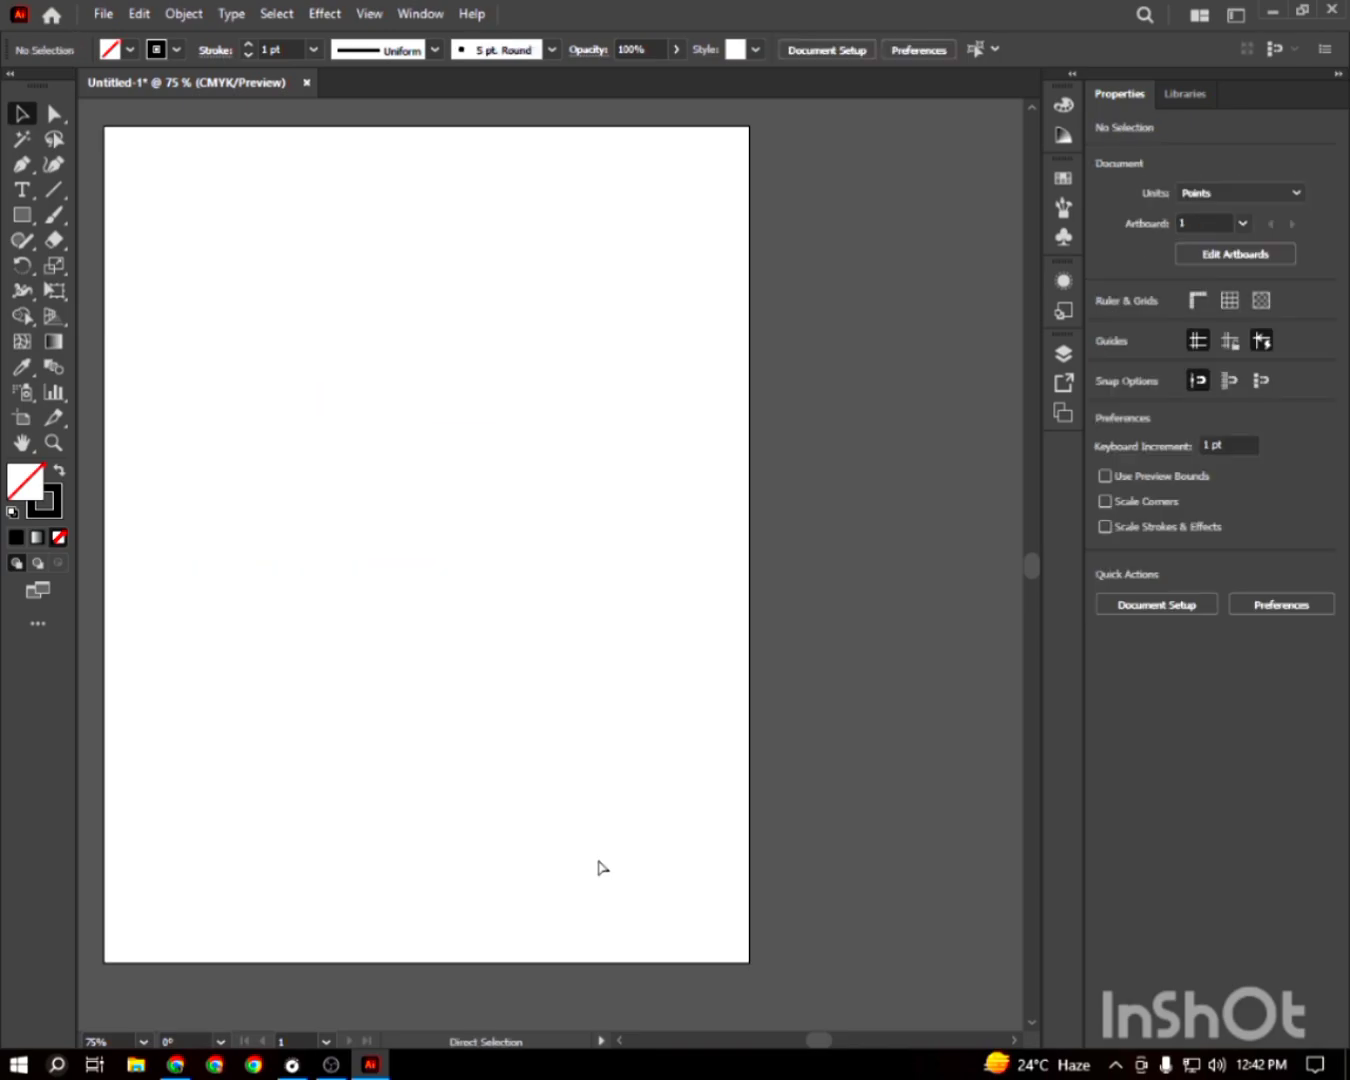
key(ctrl+z)
key(v)
drag(507, 567, 292, 454)
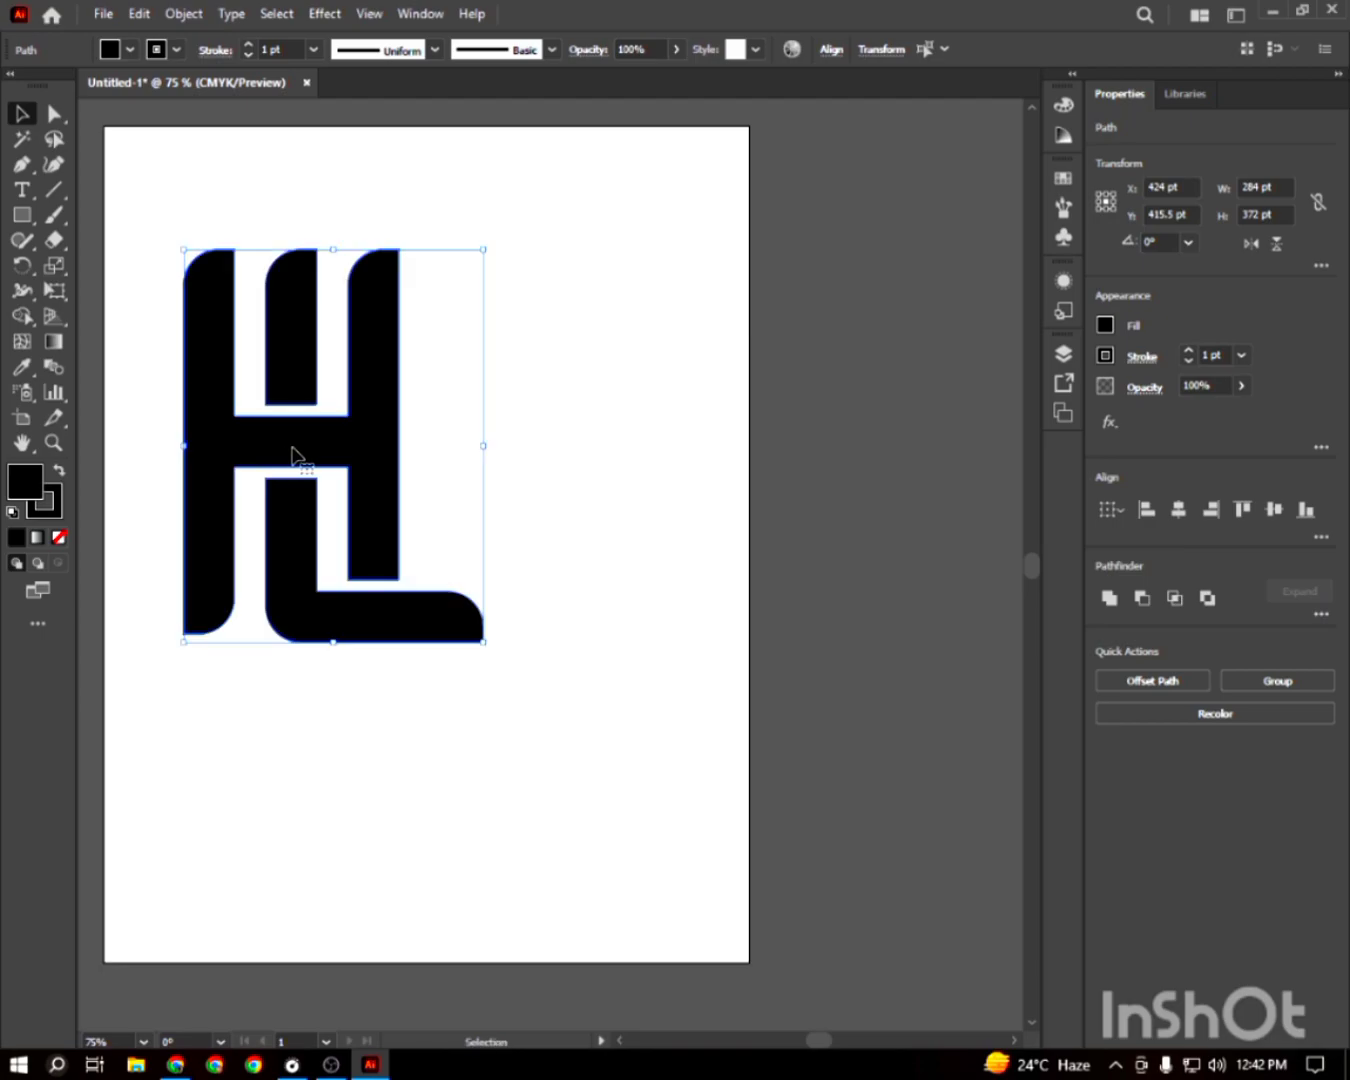
click(627, 485)
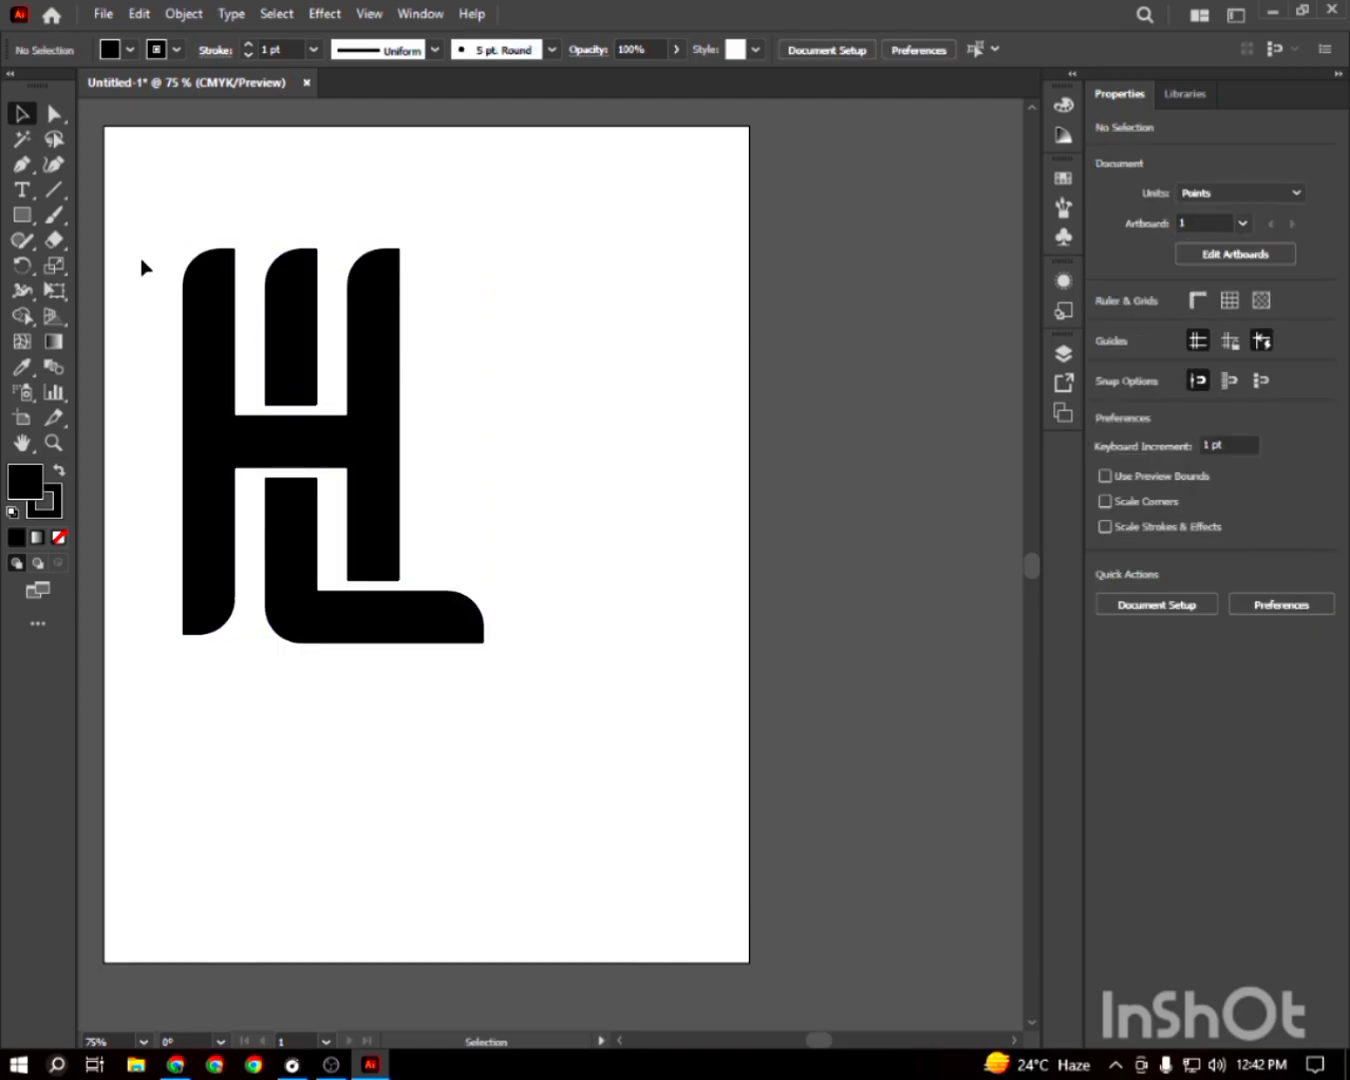
Remove the fill from all logo shapes so only their outlines remain
key(ctrl+a)
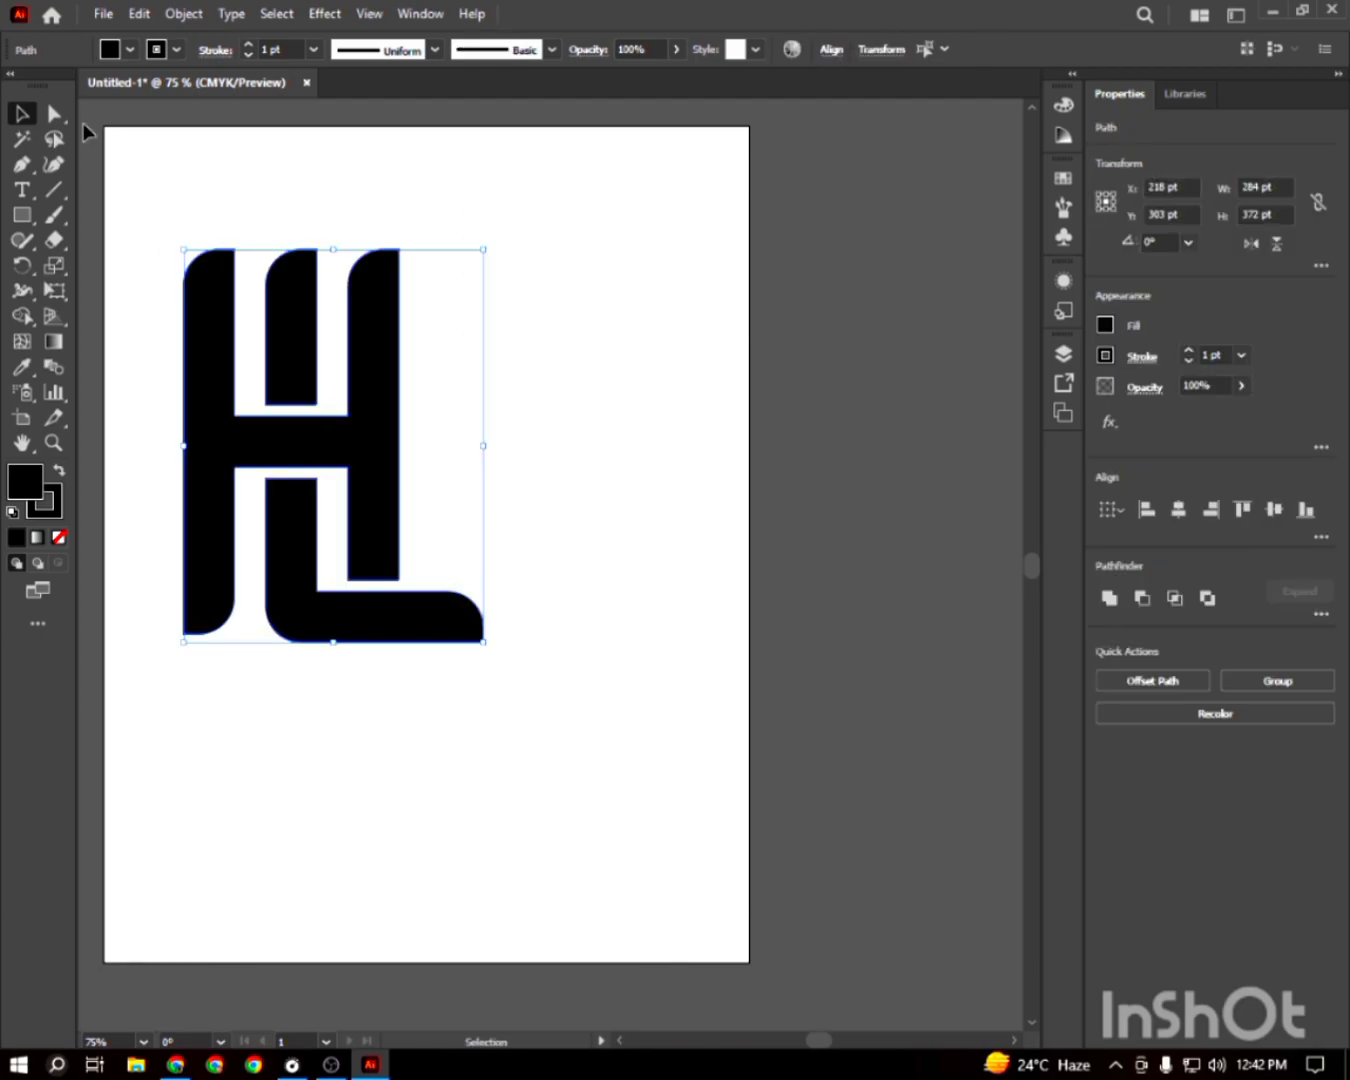
click(131, 48)
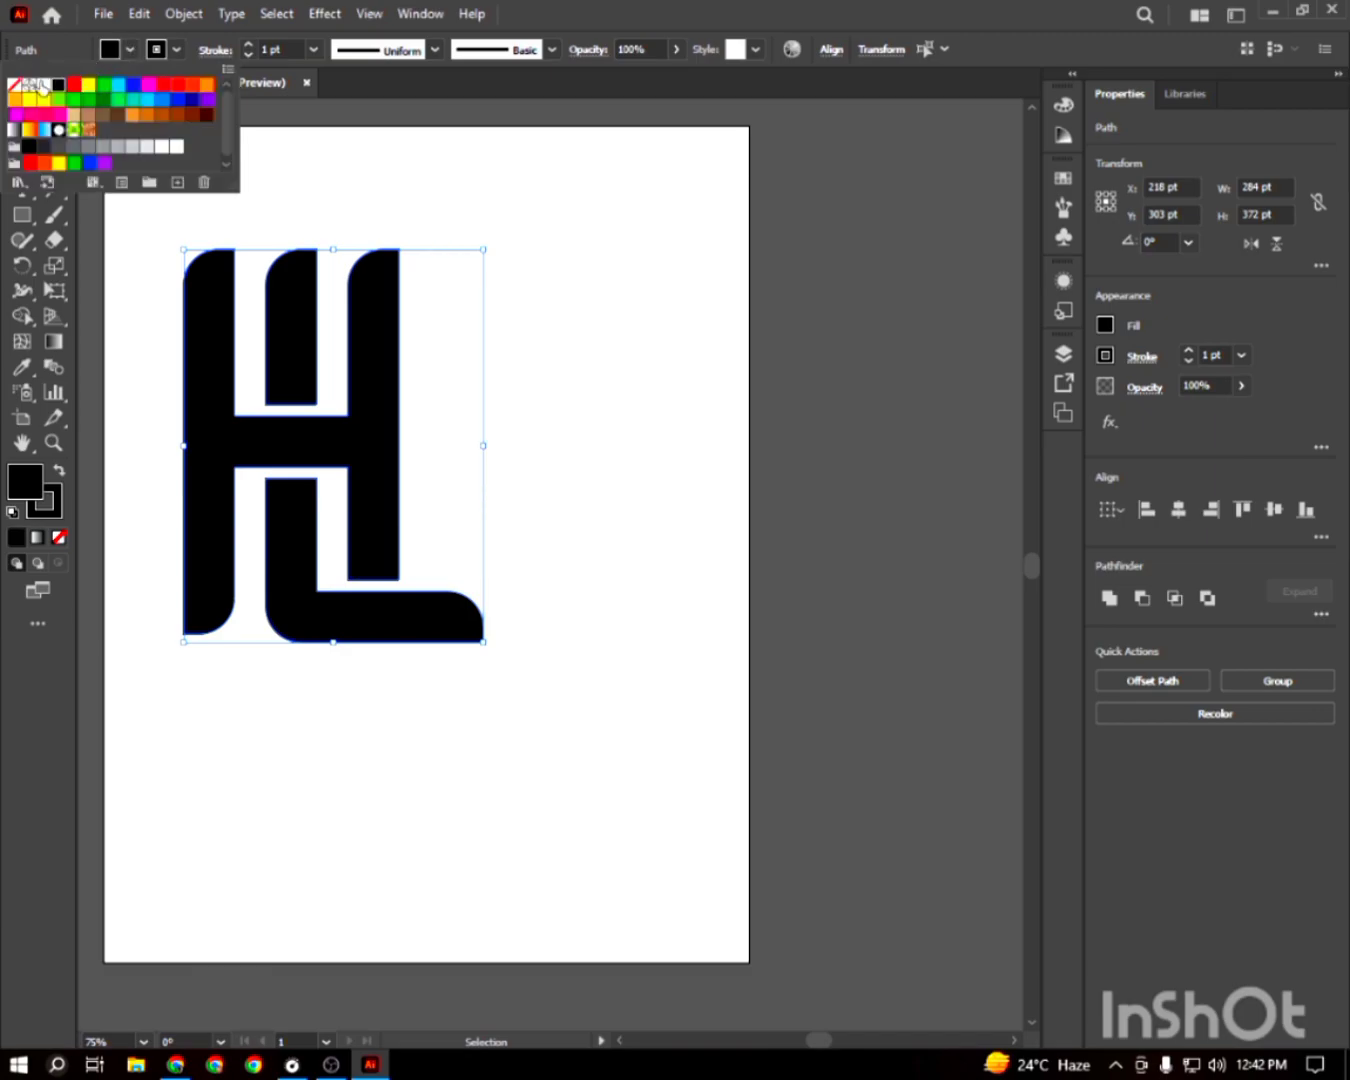
click(16, 87)
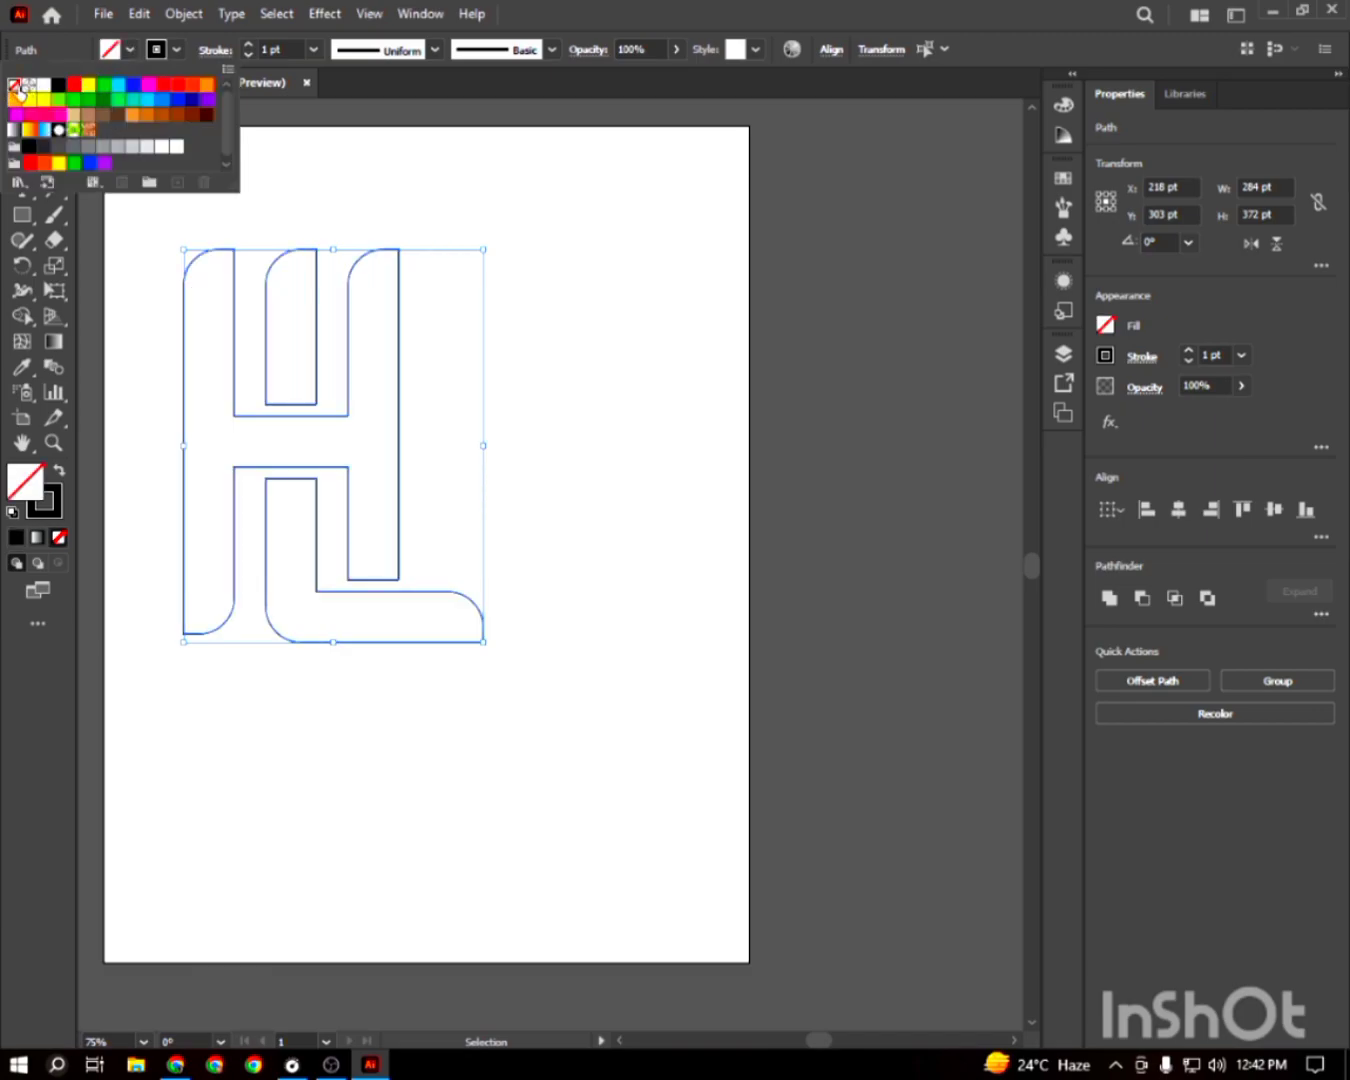
click(339, 175)
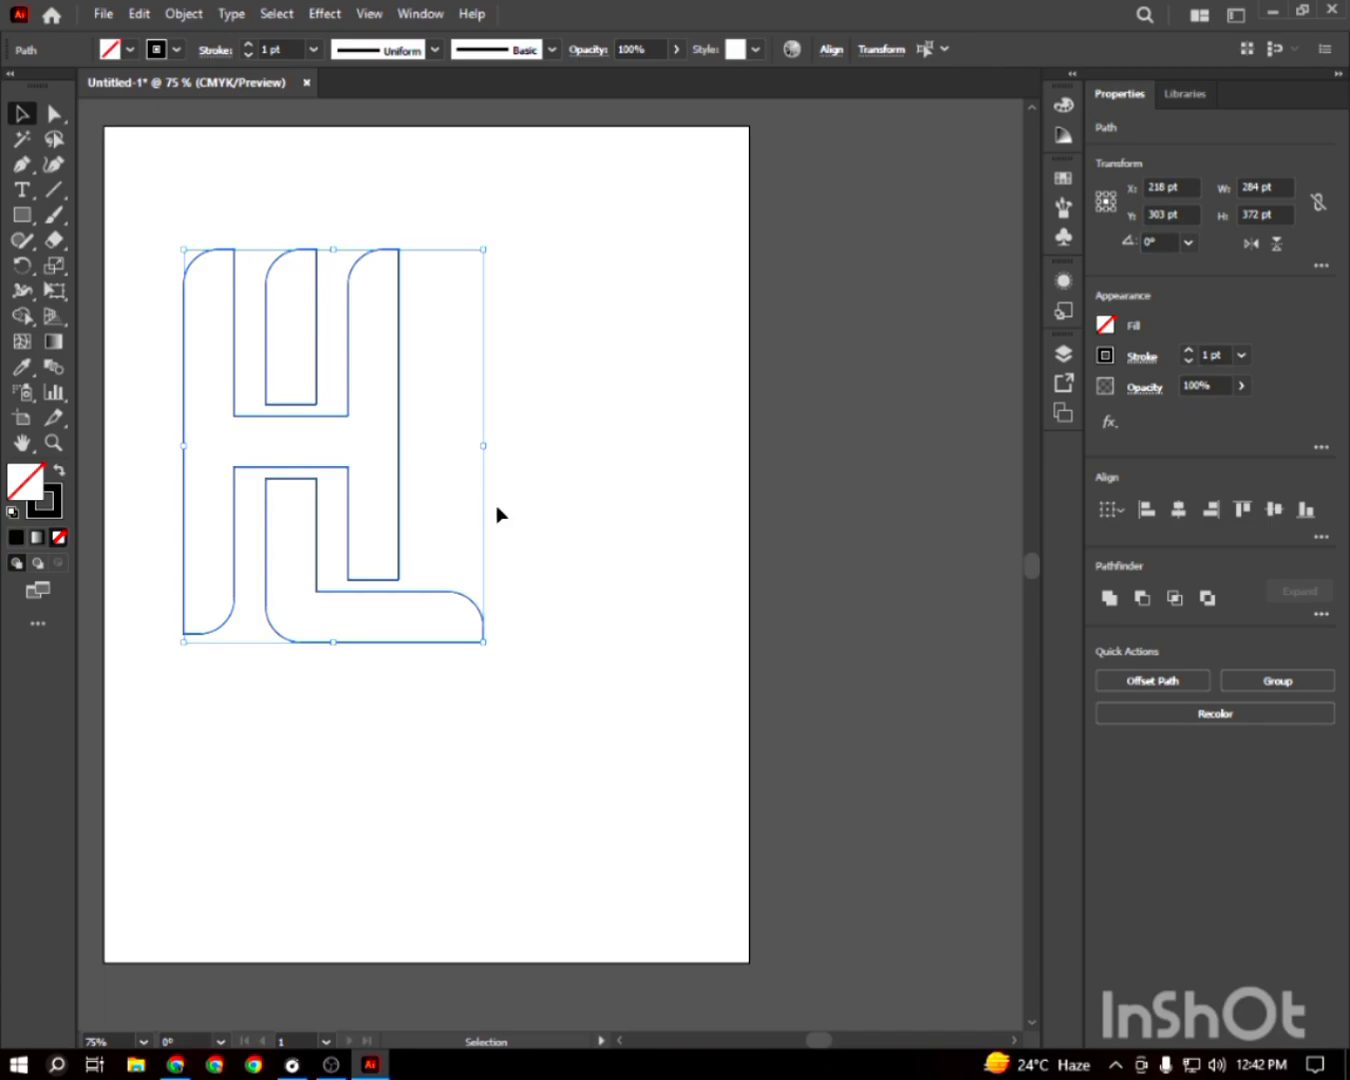
click(531, 521)
Round the lower outer corner of the H's right leg to a radius of about 28.5 pt
key(a)
click(399, 582)
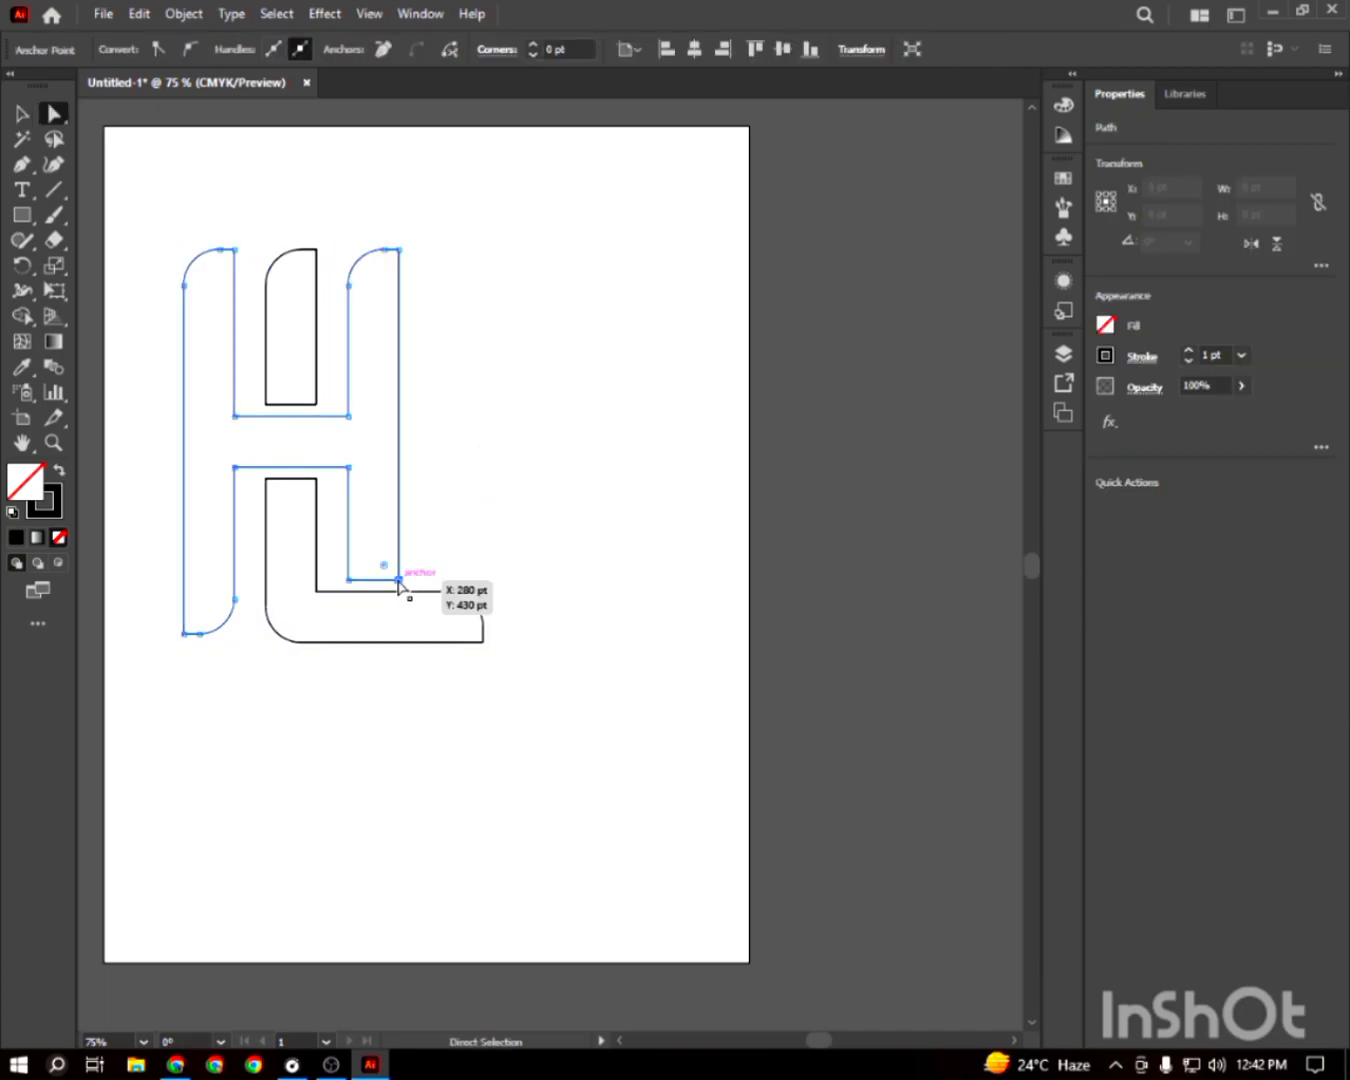
click(399, 582)
drag(383, 568, 370, 551)
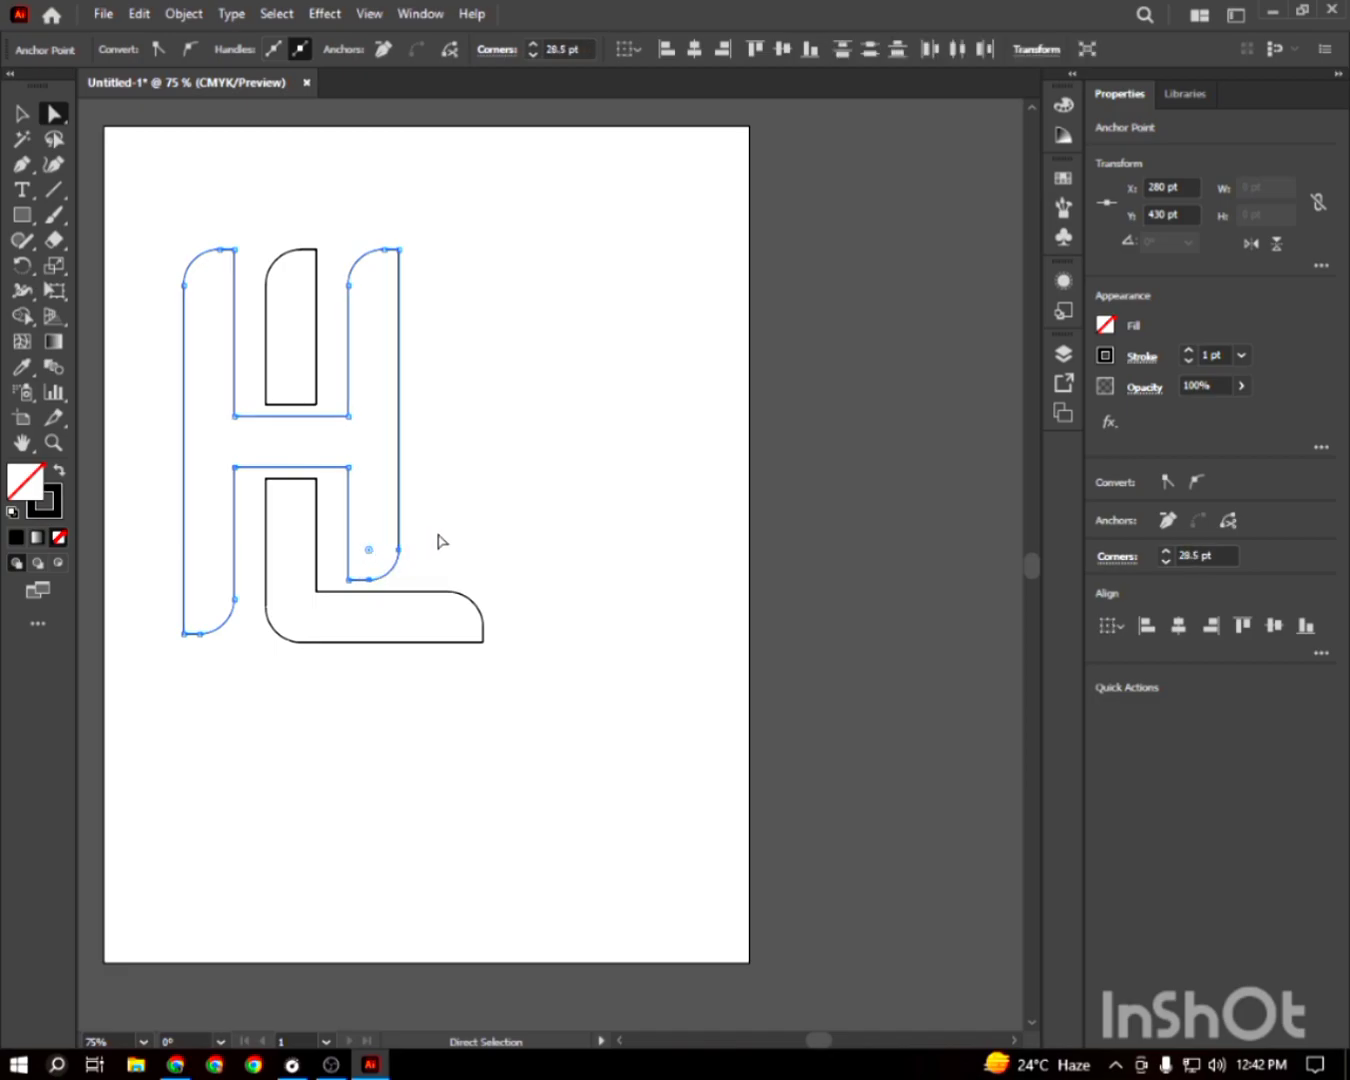
click(479, 524)
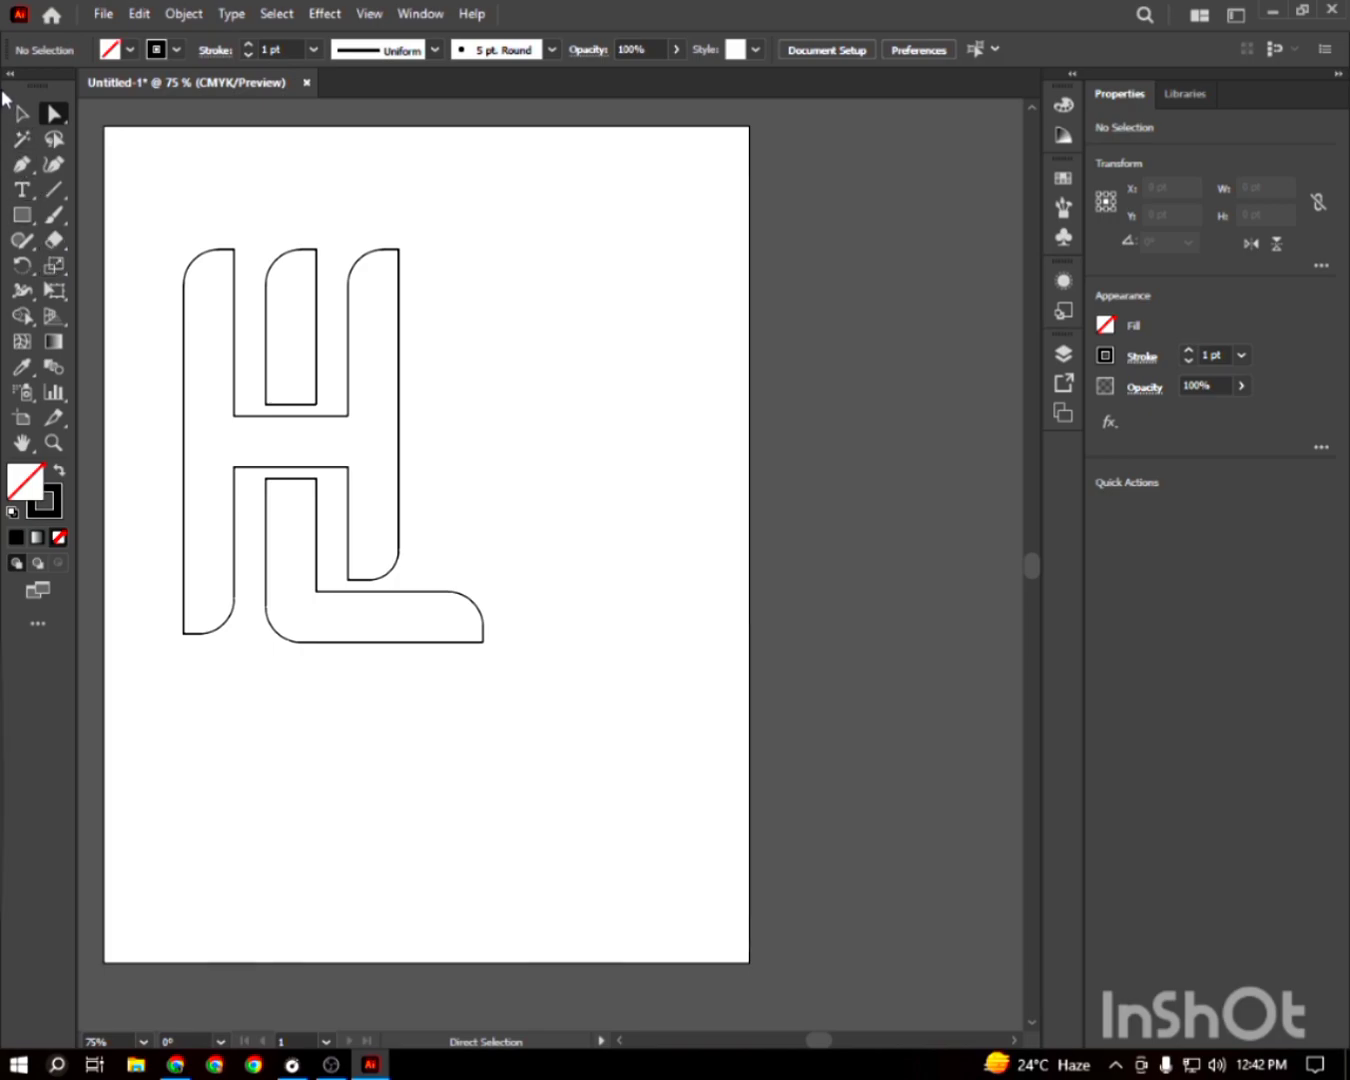
Fill all logo shapes with the white-to-black linear gradient swatch and open its gradient options
click(20, 122)
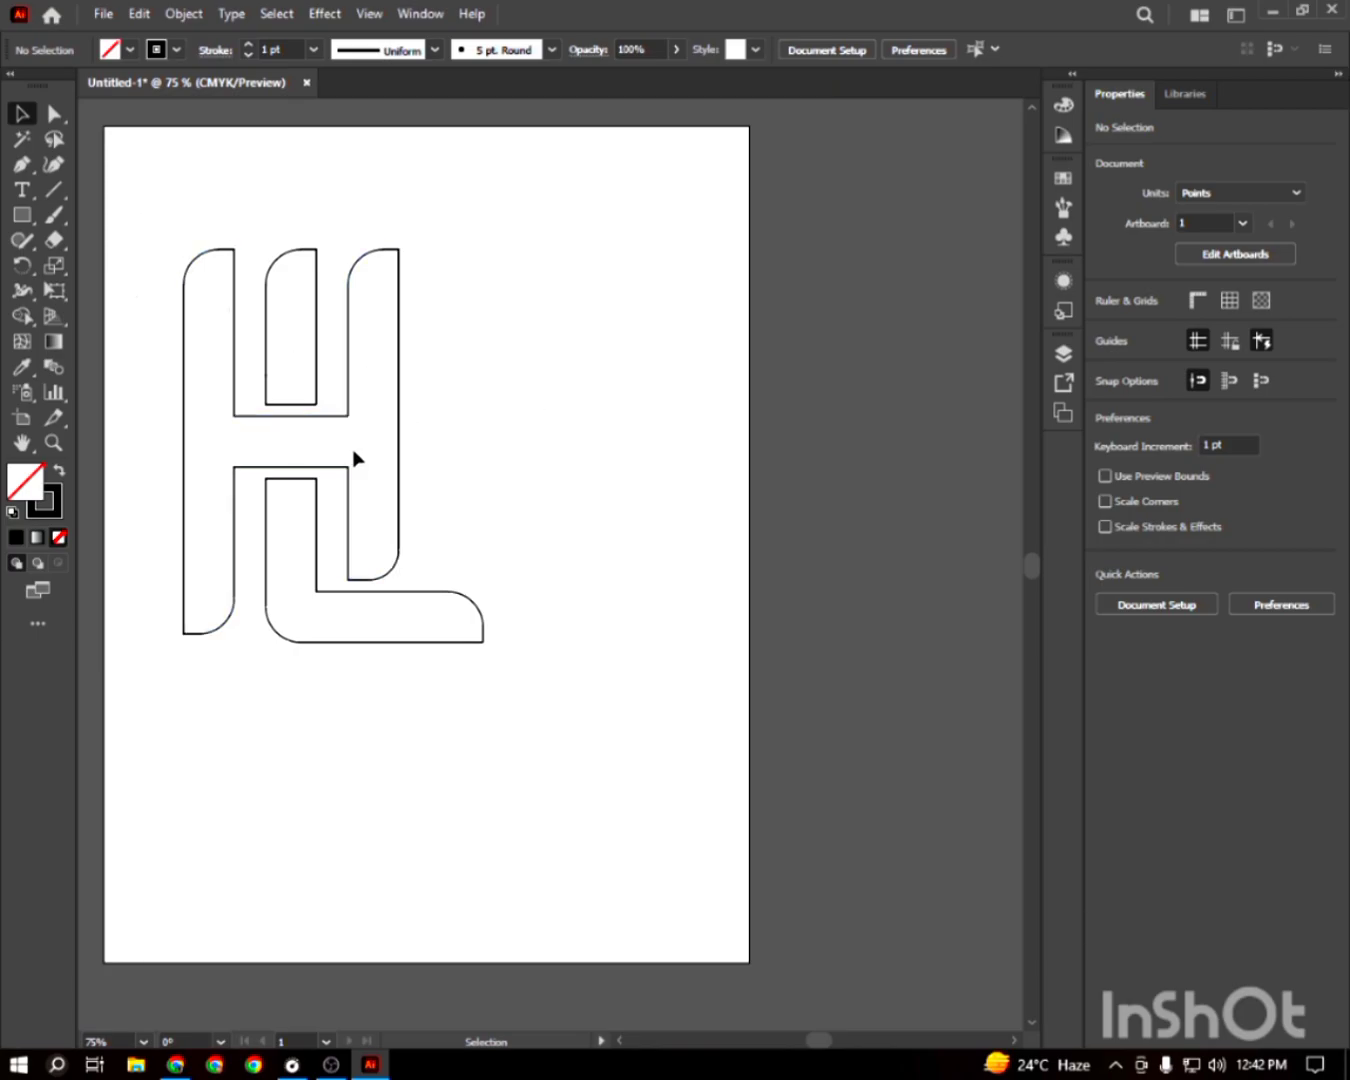
drag(287, 376, 725, 822)
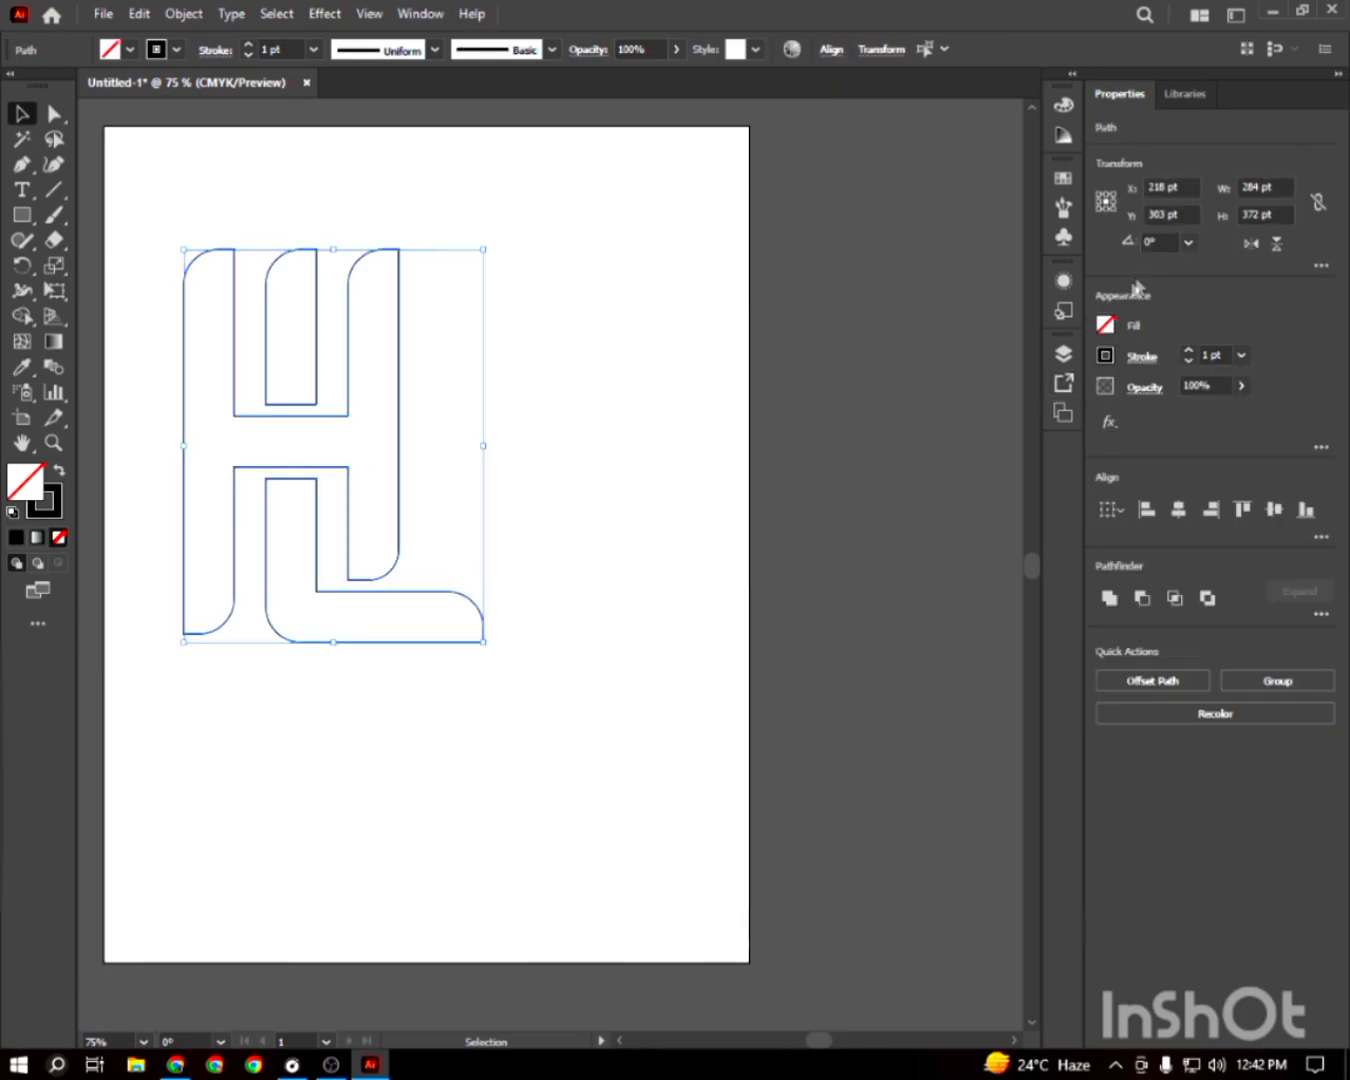
click(1104, 328)
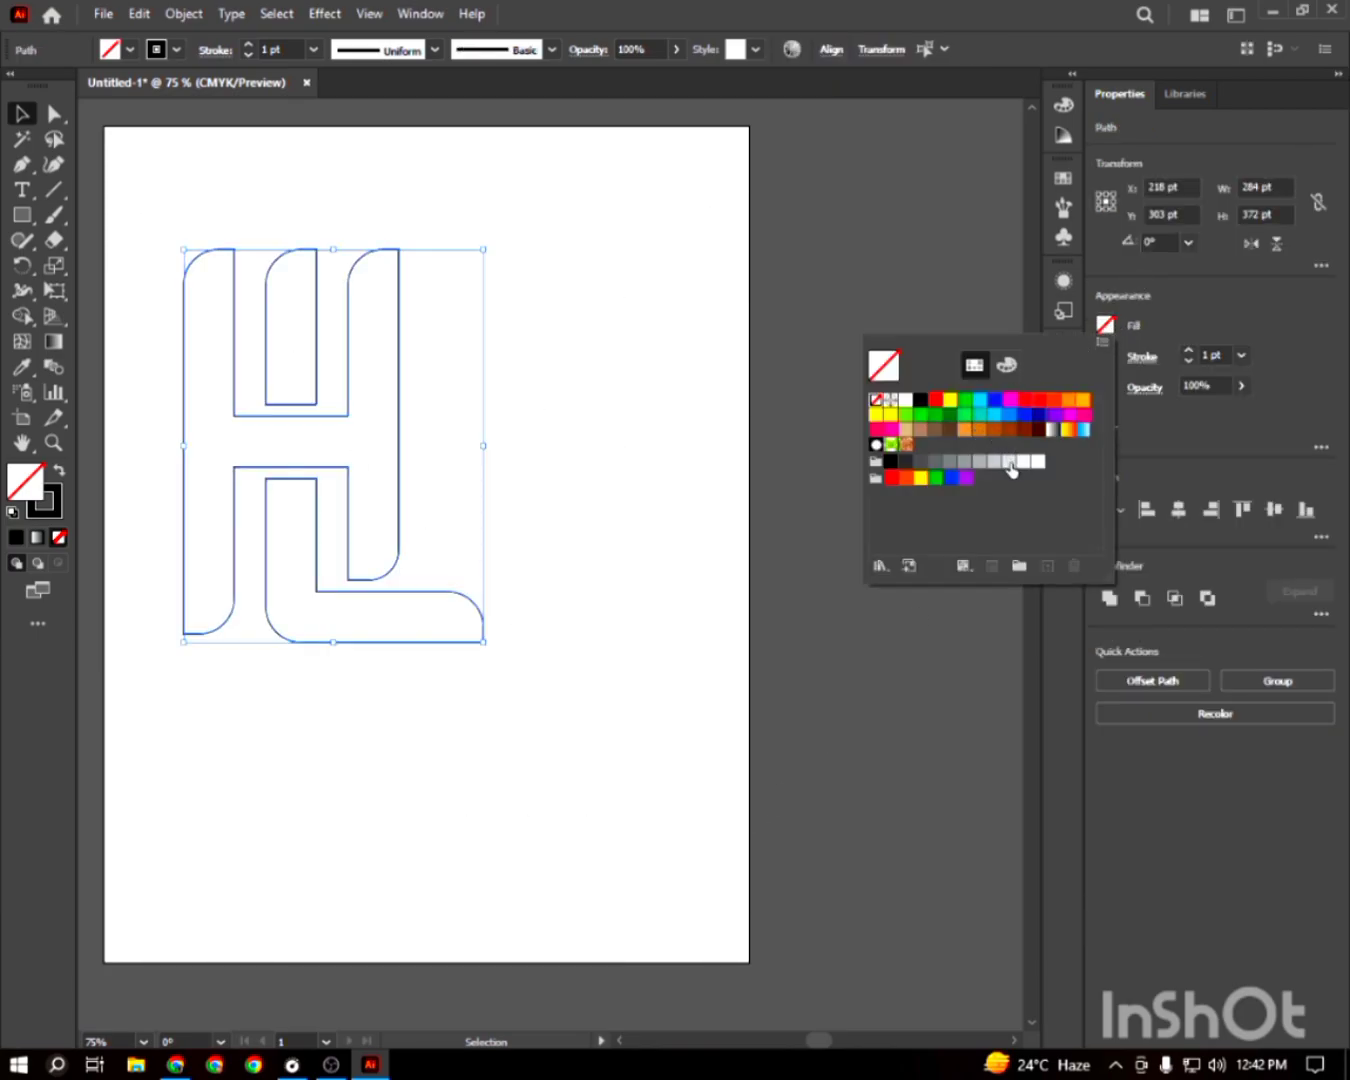
click(1052, 429)
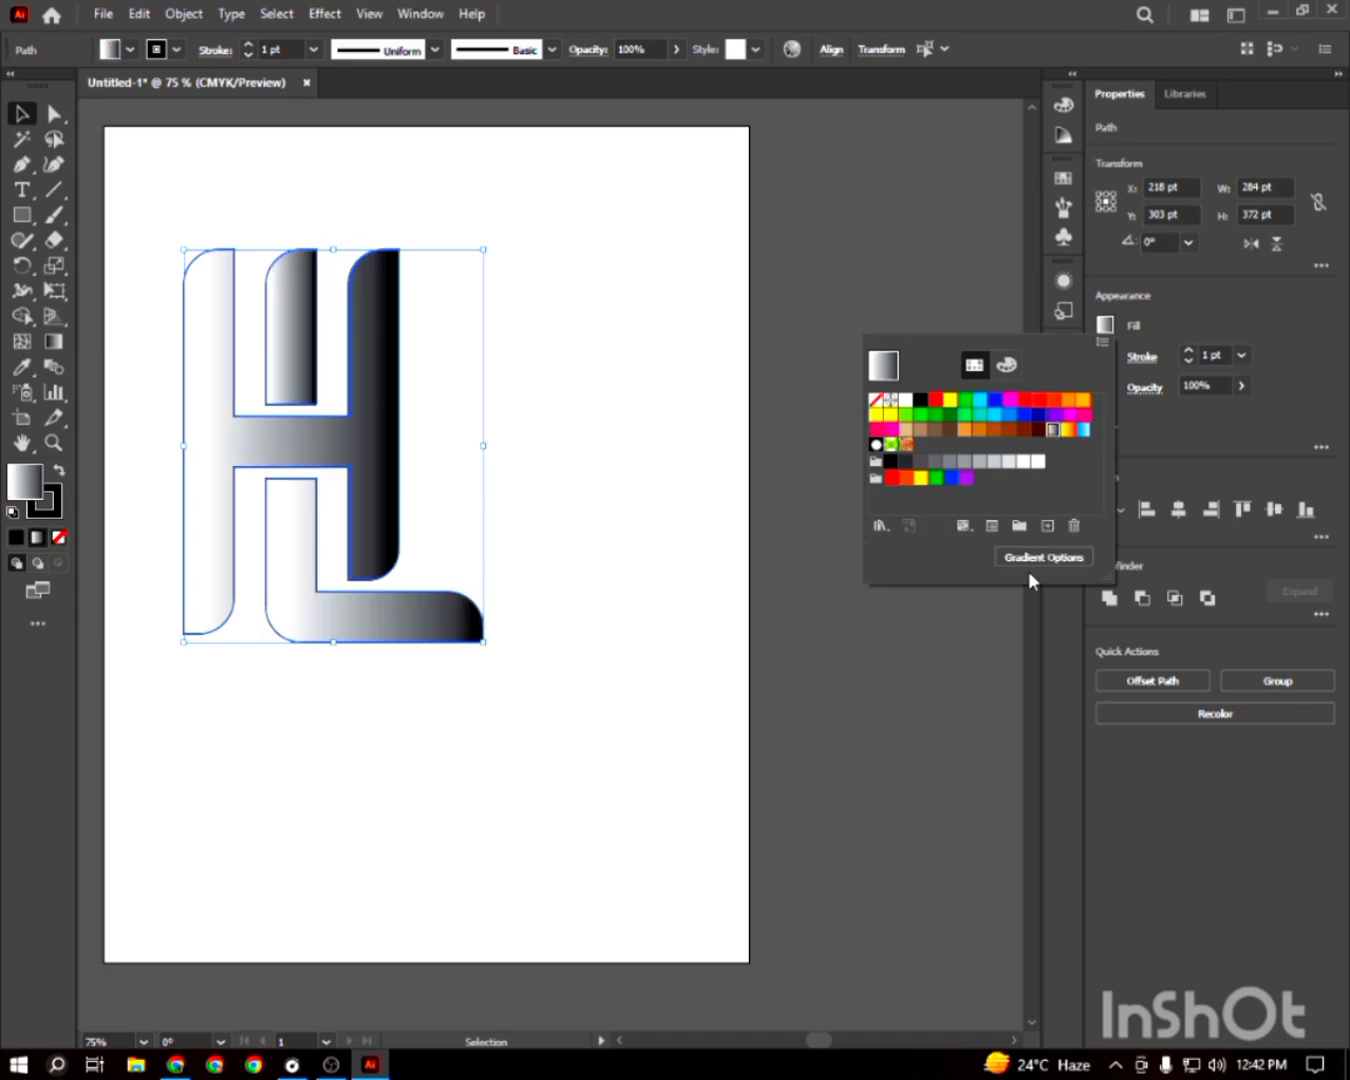
click(1031, 560)
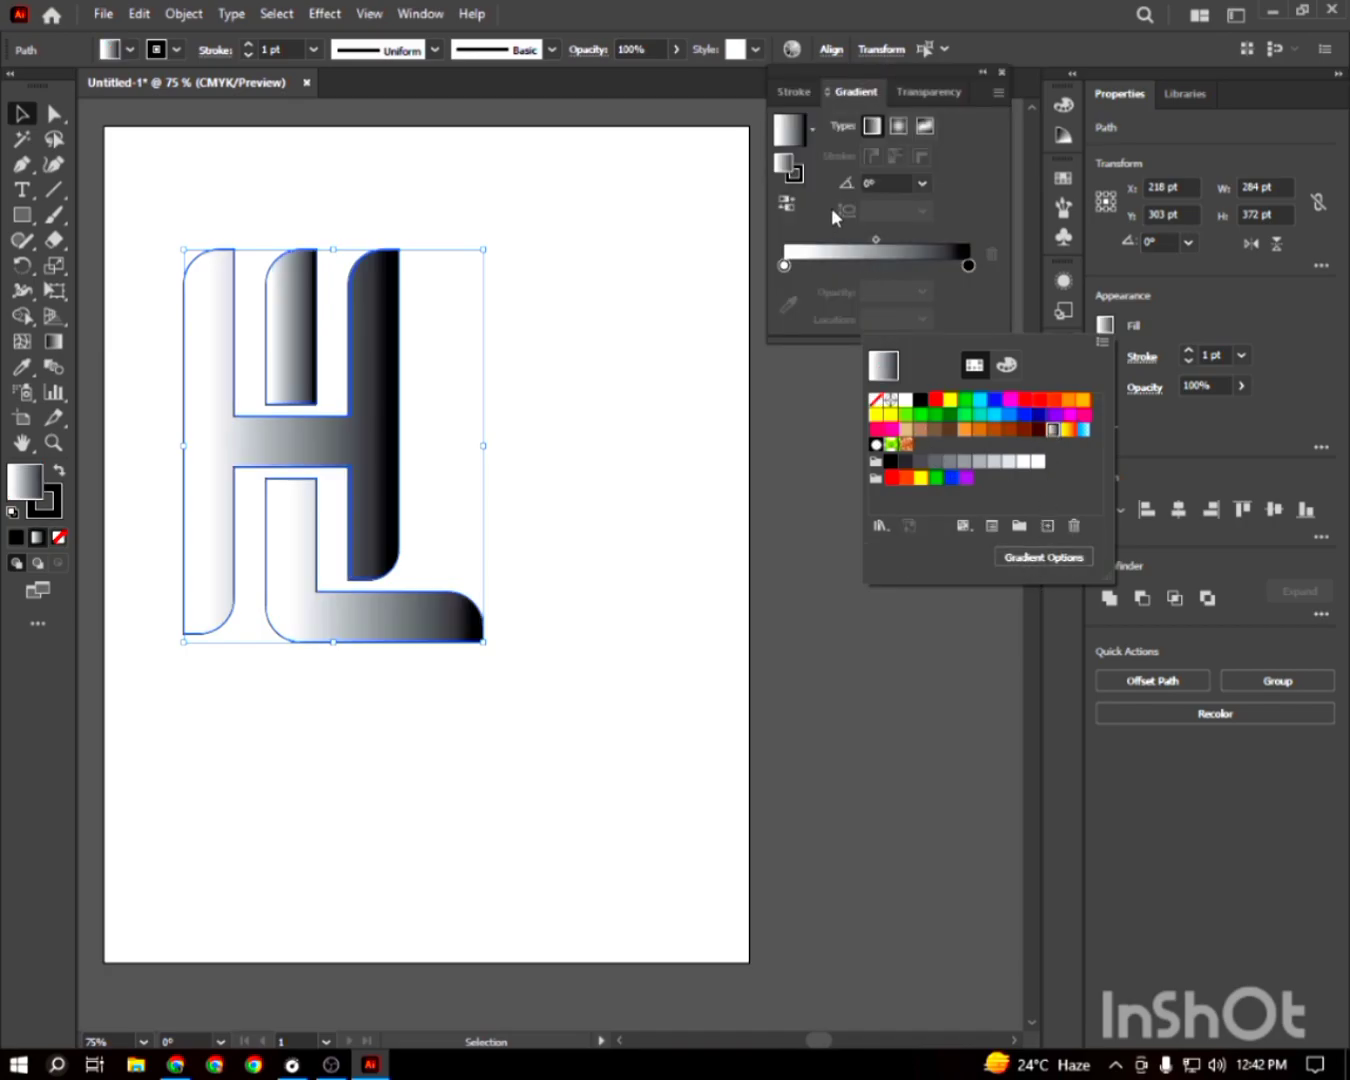
Set the gradient's start stop to light cyan blue and its end stop to pure blue
double_click(783, 265)
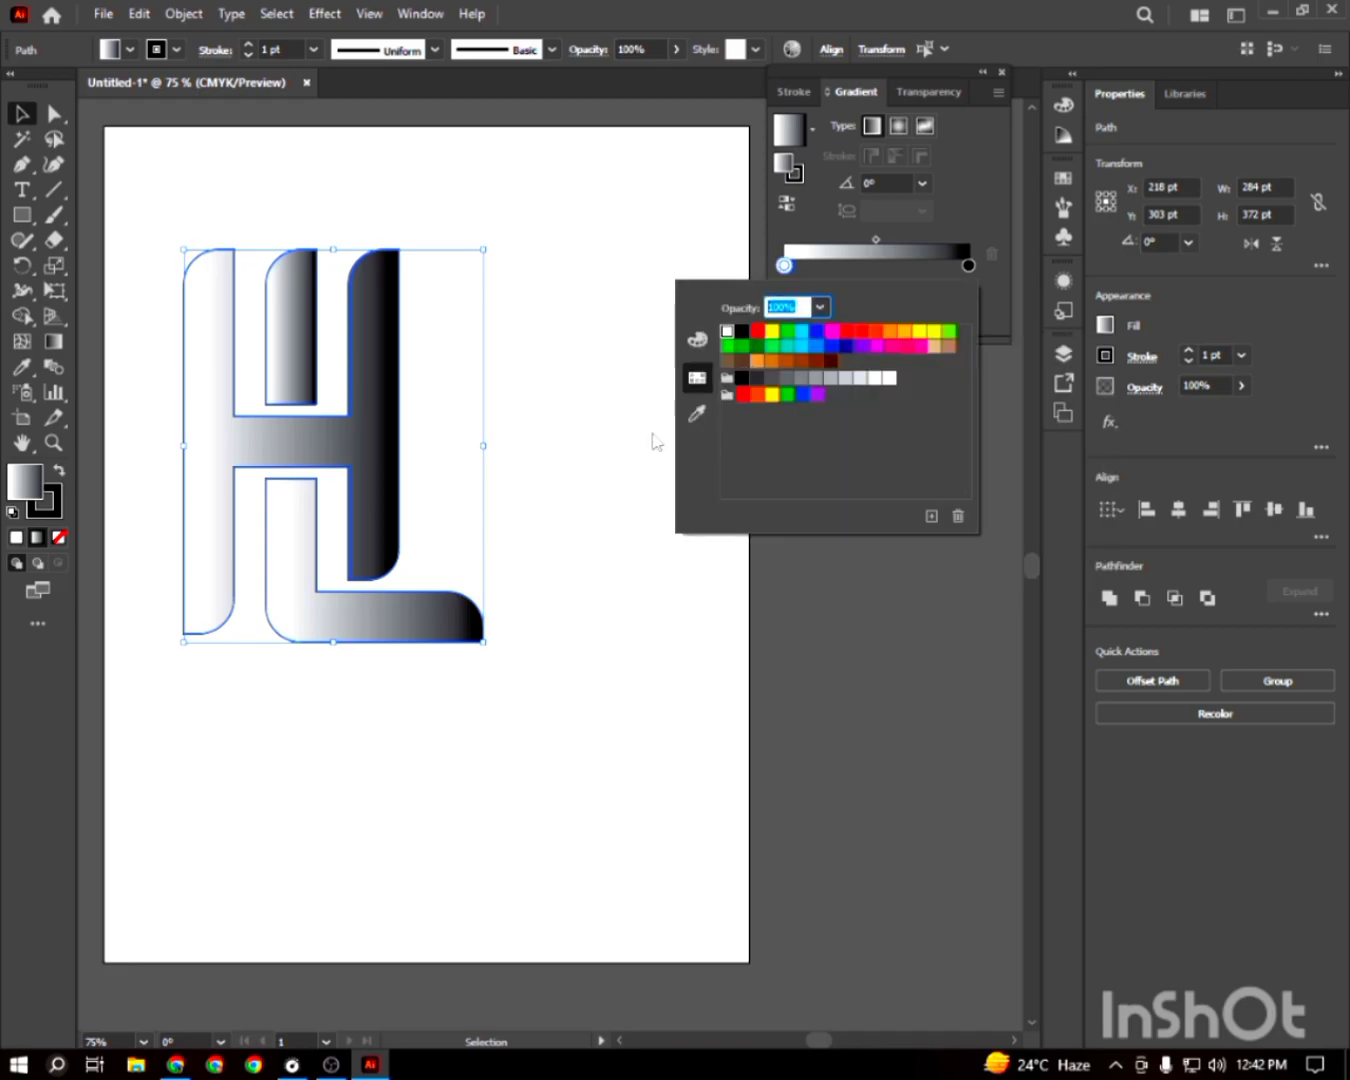
click(805, 336)
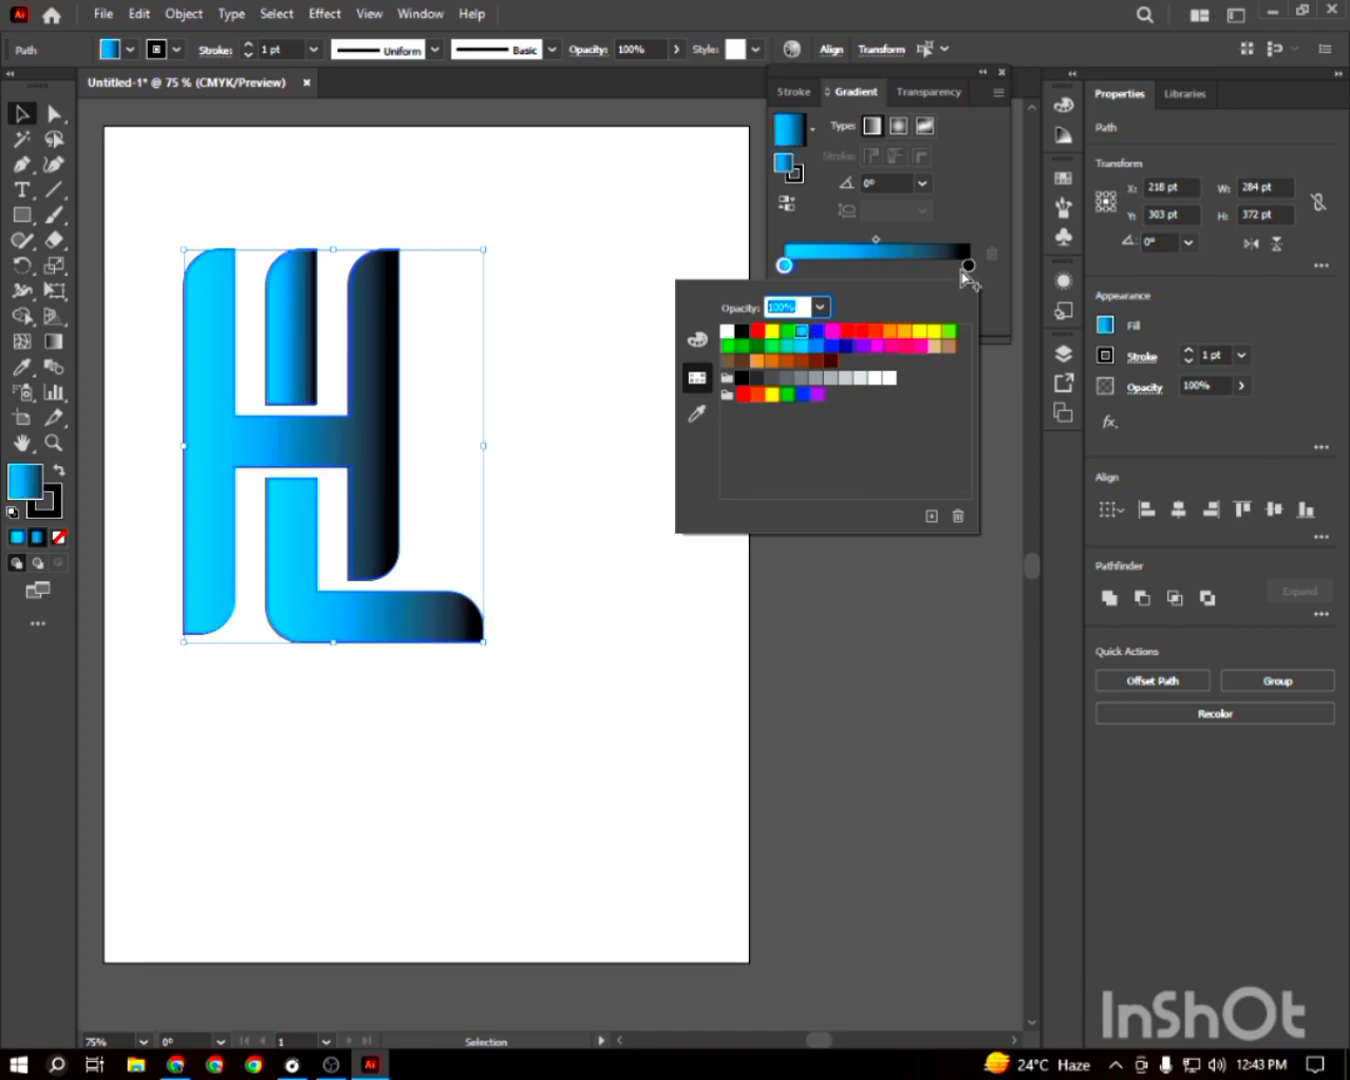
click(972, 264)
double_click(970, 265)
click(816, 333)
click(567, 280)
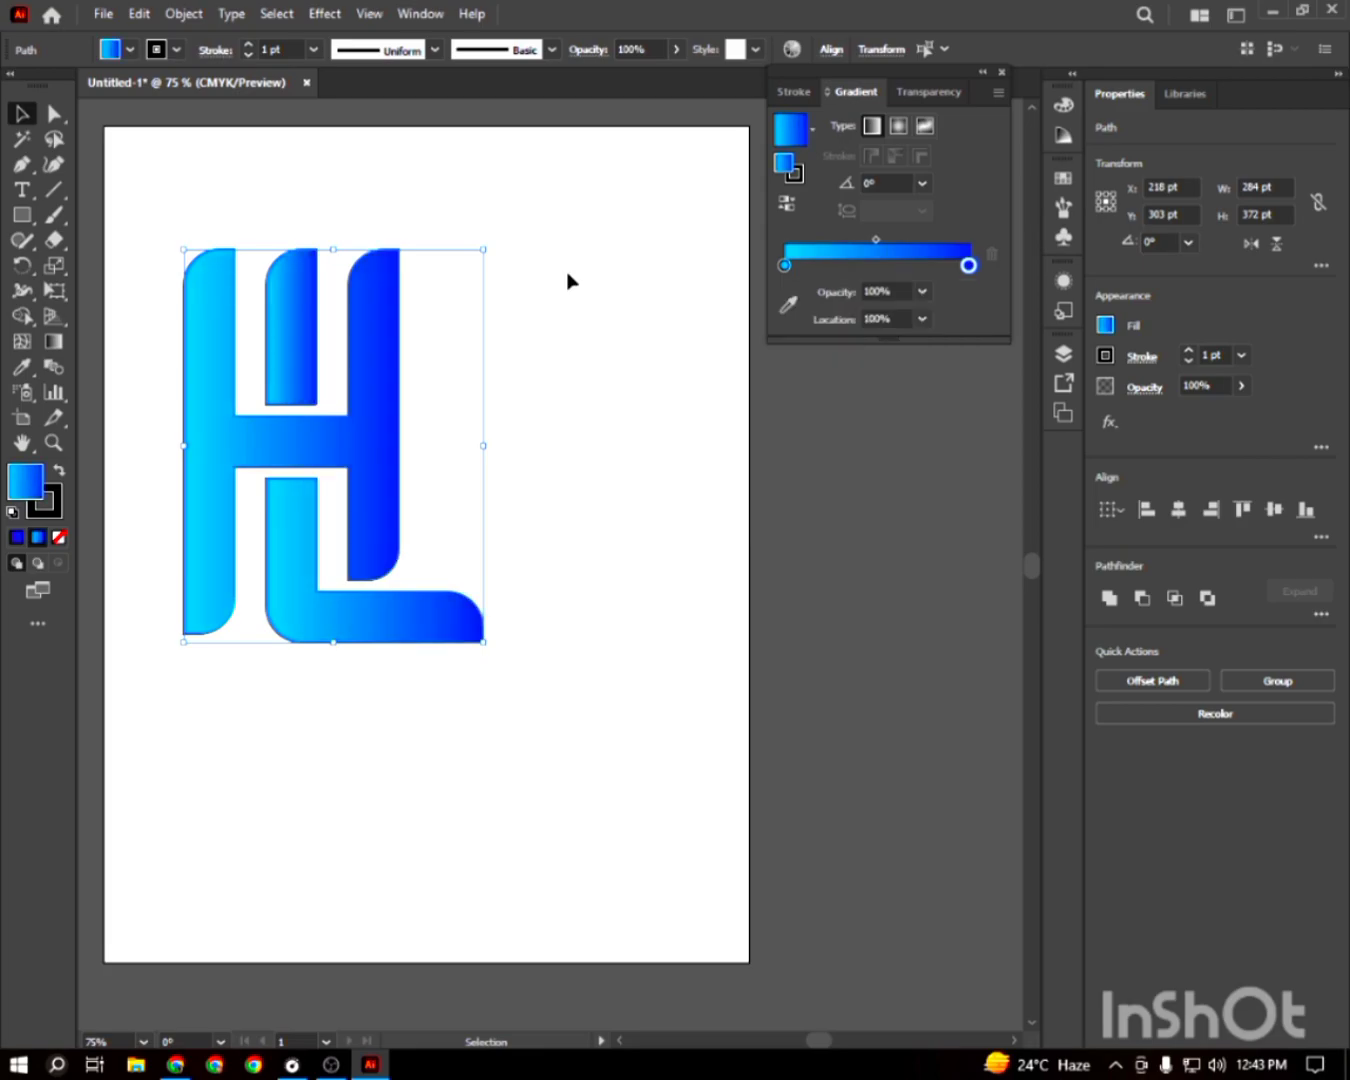
click(568, 280)
Redraw the H shape's gradient diagonally from its upper left to its lower right, at about -56.4°
click(194, 312)
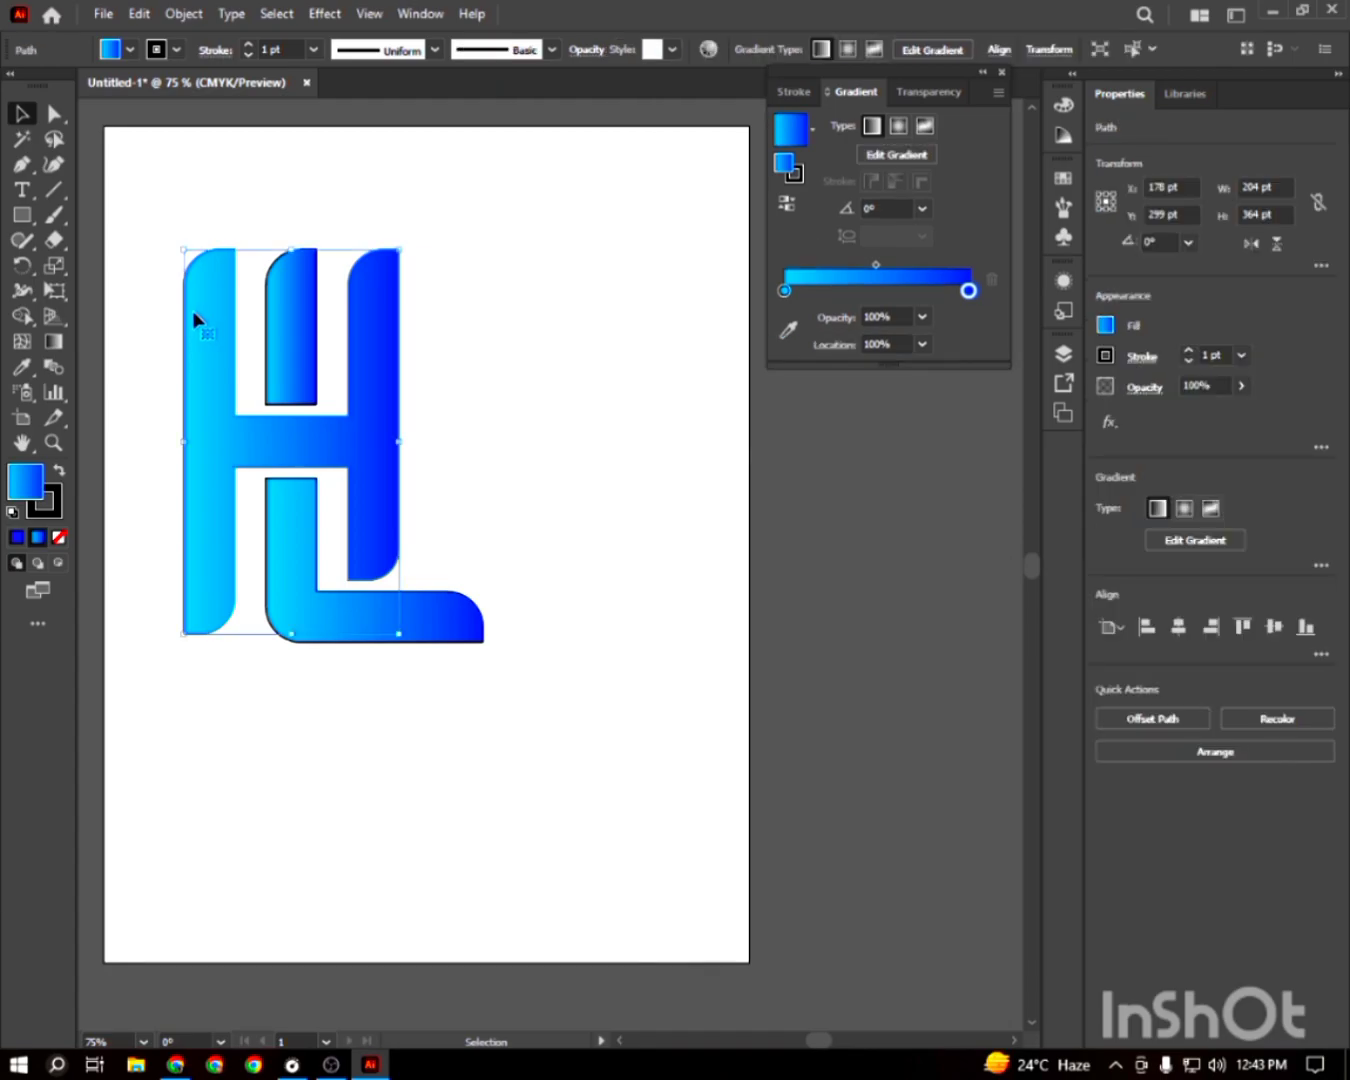
key(g)
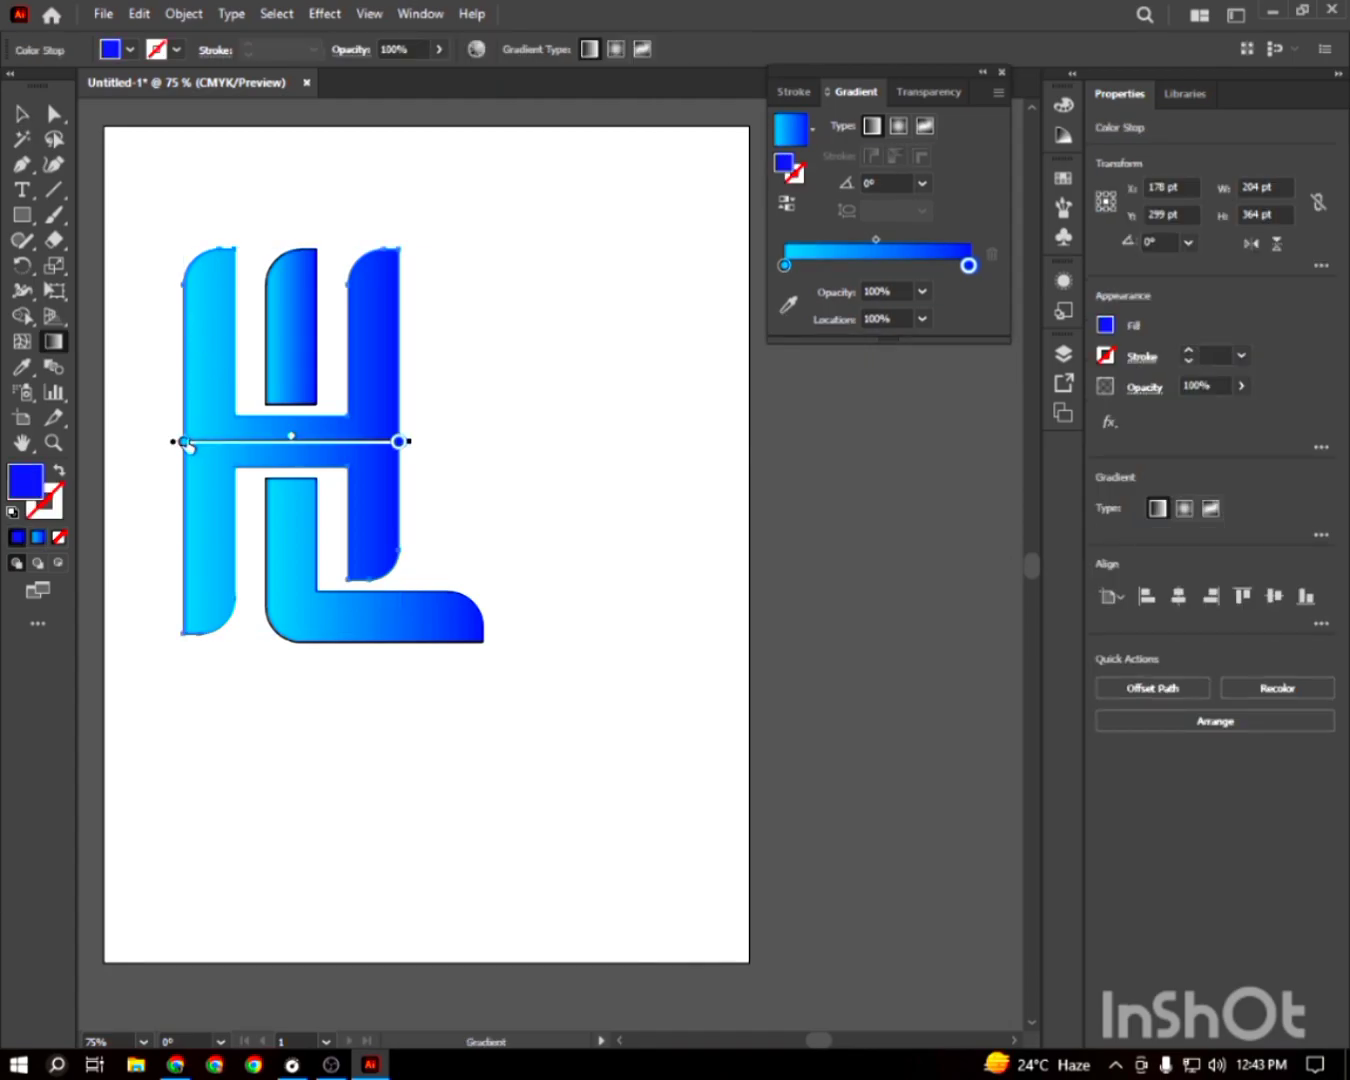
mouse_move(166, 250)
mouse_down()
mouse_move(365, 500)
mouse_move(382, 535)
mouse_move(372, 562)
mouse_up()
click(21, 113)
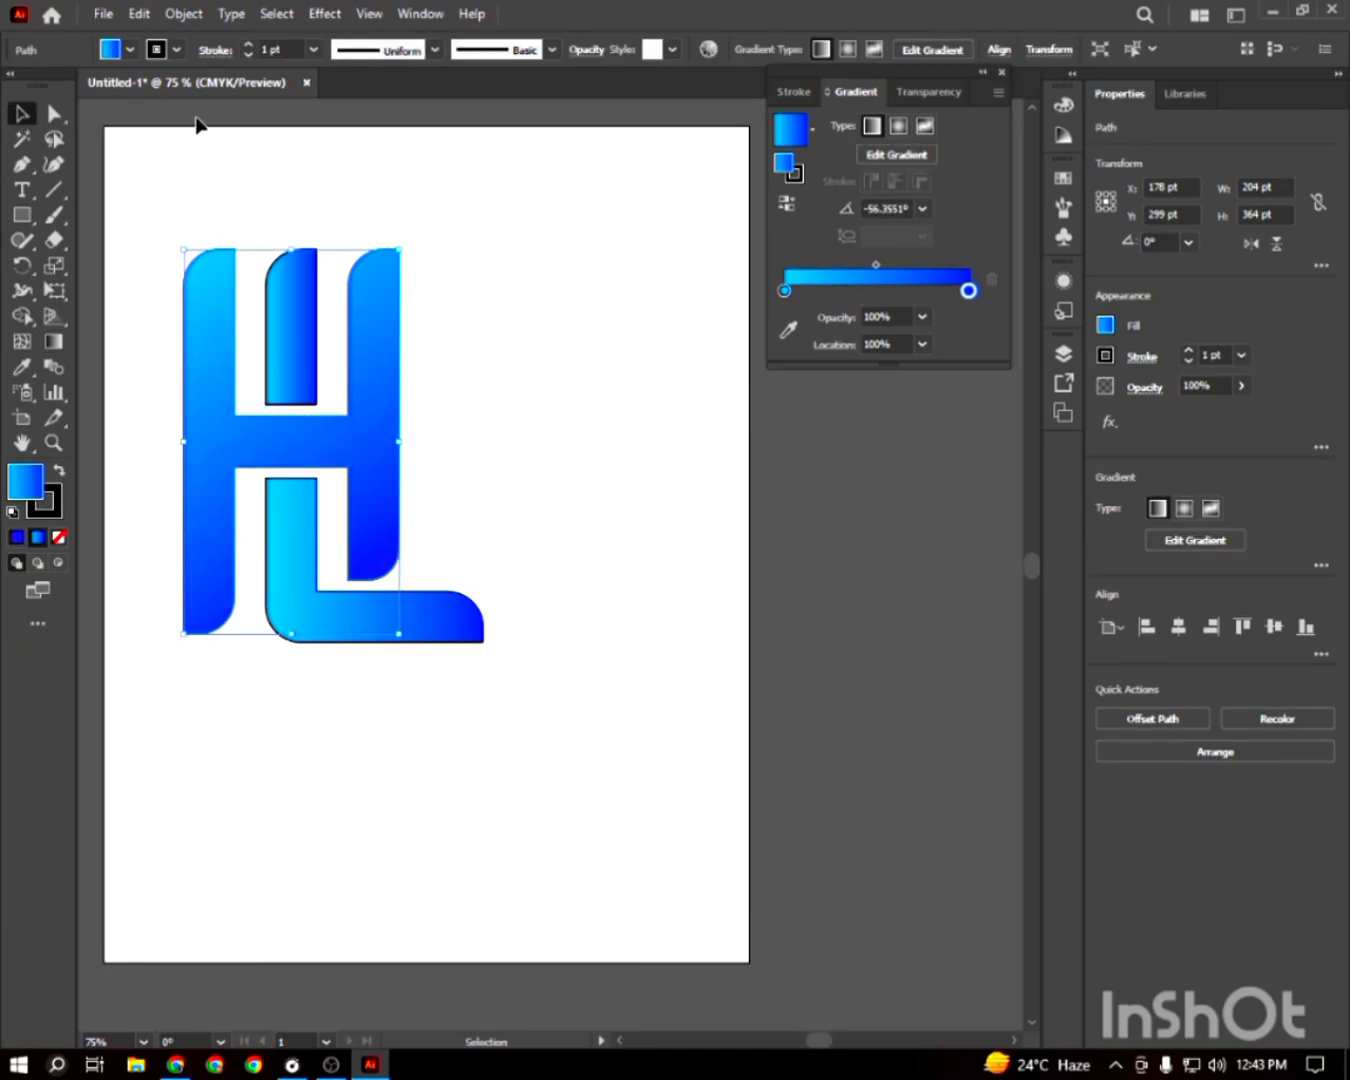
Redraw the short middle bar's gradient vertically from its bottom to its top, at about 89°
click(245, 318)
click(270, 330)
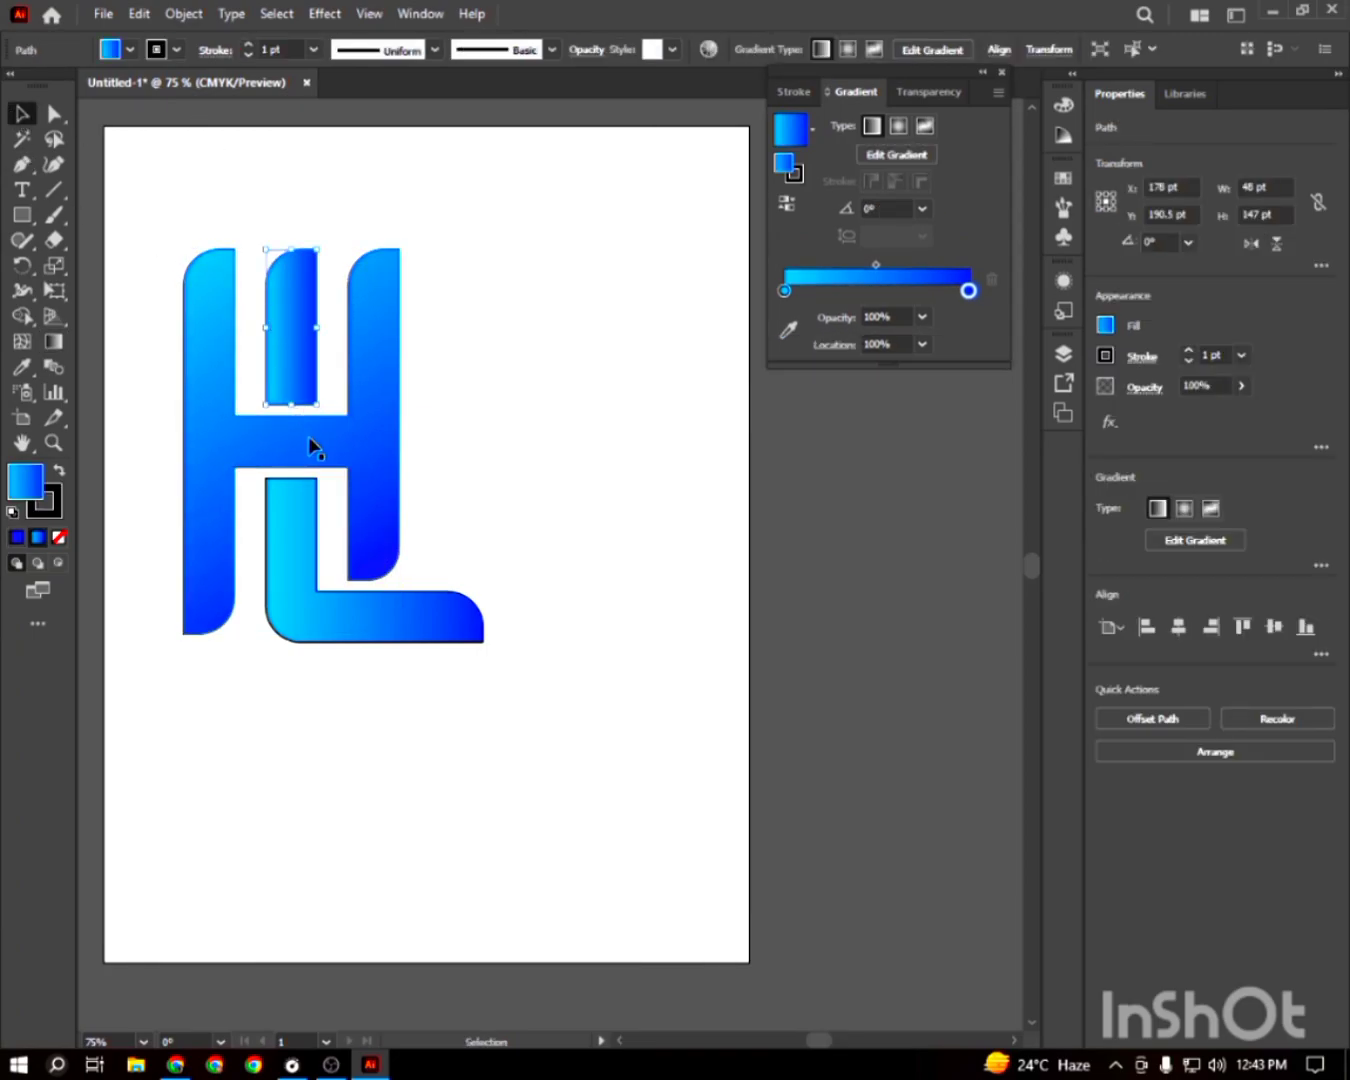
key(g)
drag(293, 406, 291, 257)
click(23, 113)
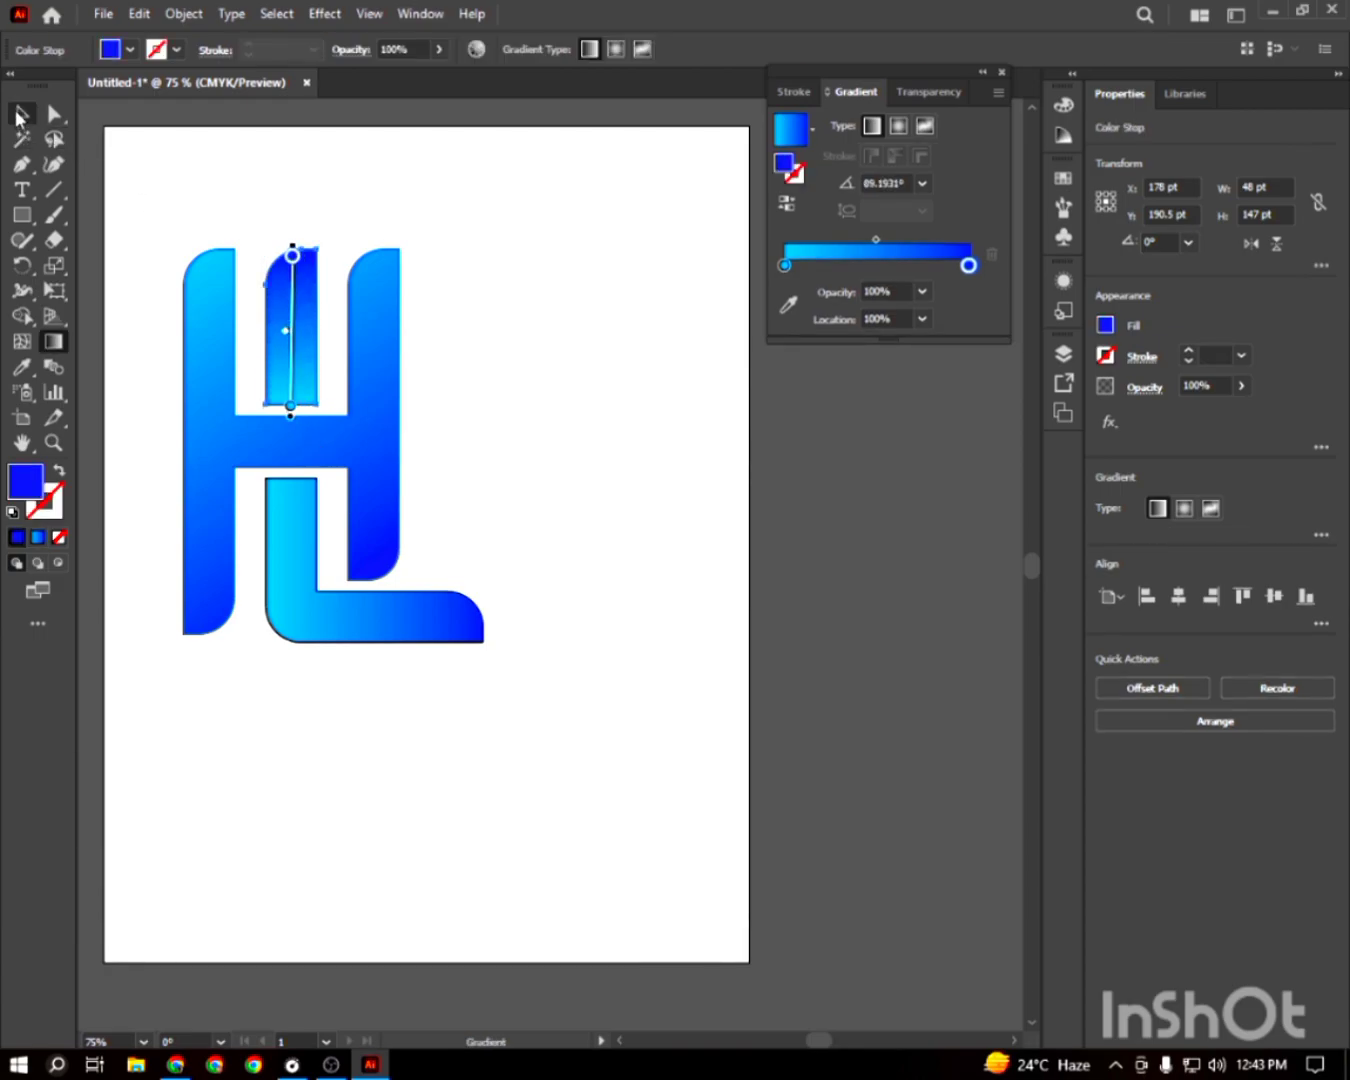
Redraw the L shape's gradient vertically from its top to its bottom, at about -89.6°
click(338, 569)
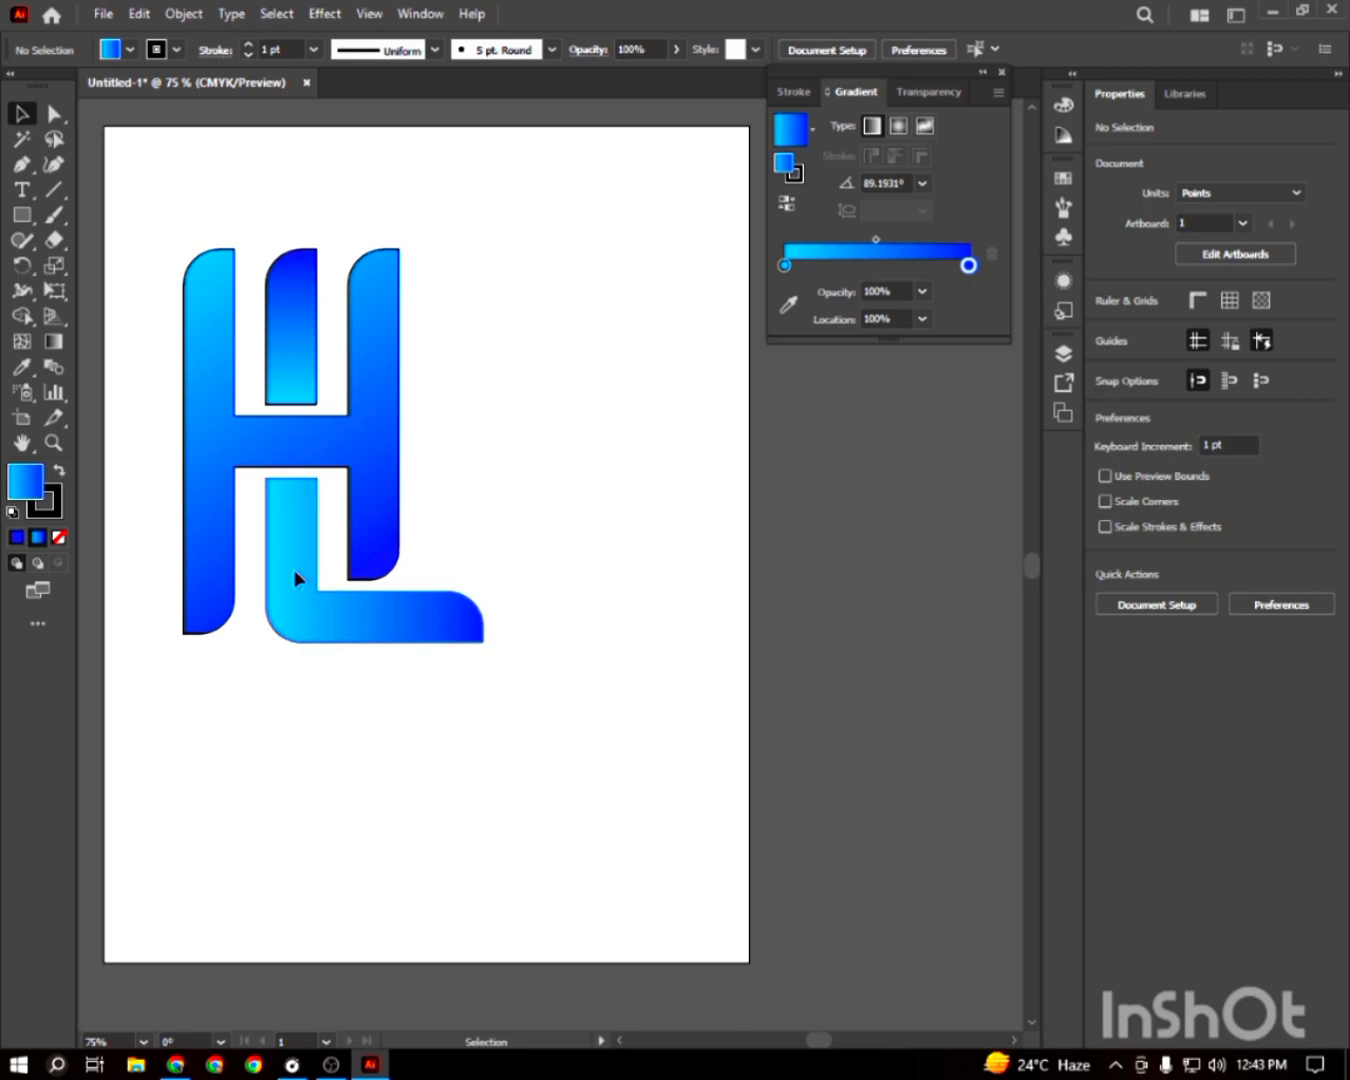
click(296, 573)
key(g)
drag(263, 480, 423, 660)
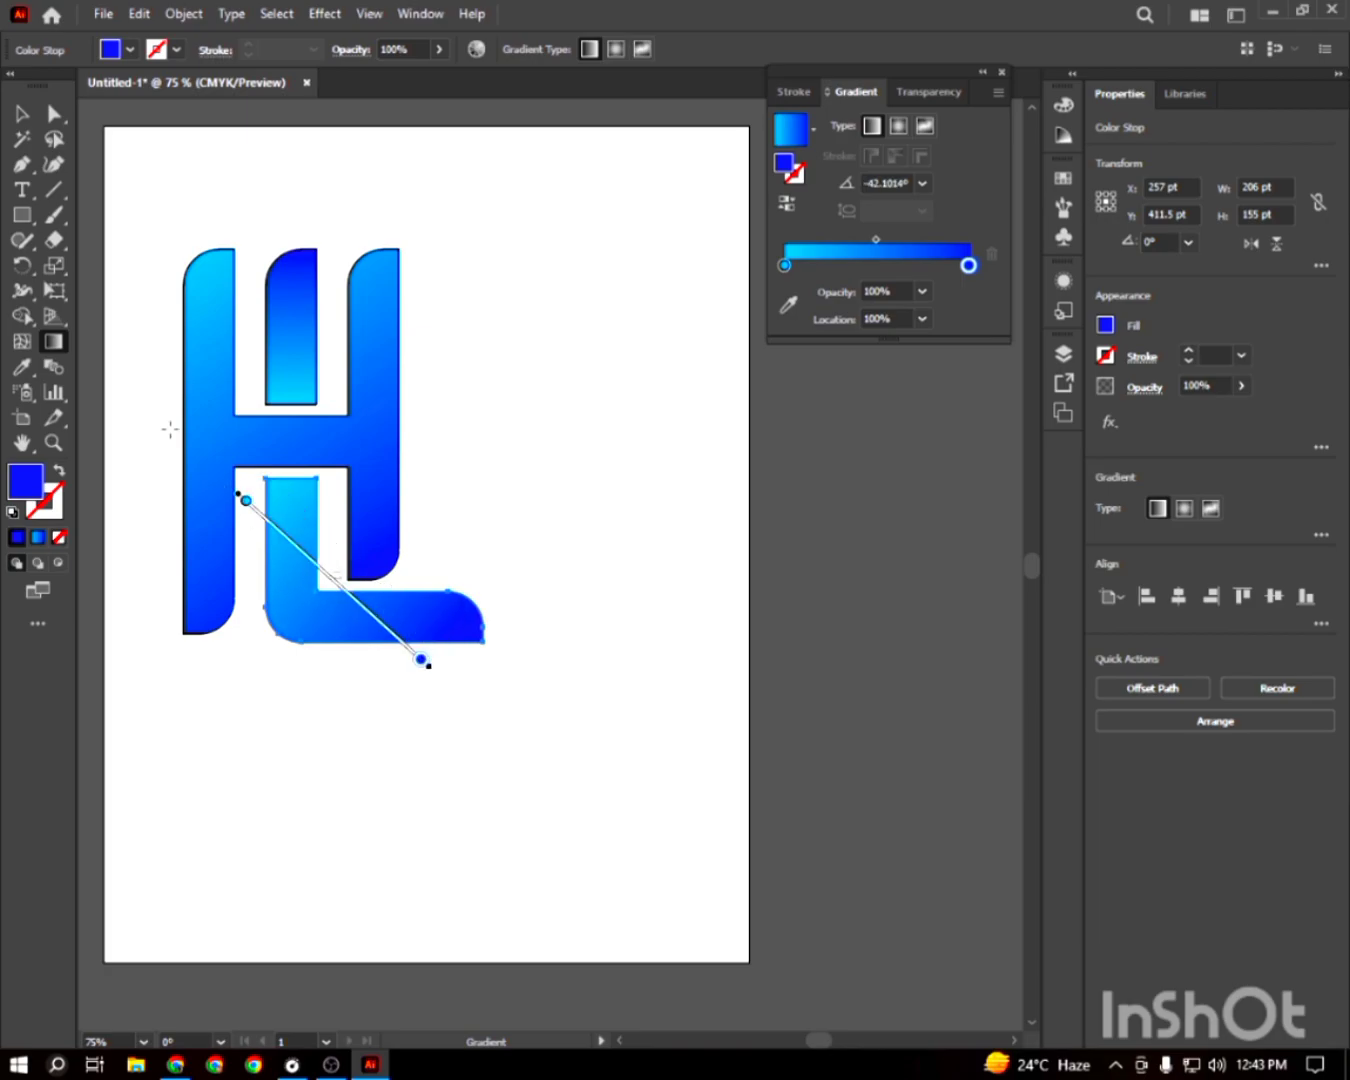
drag(299, 475, 297, 646)
click(22, 112)
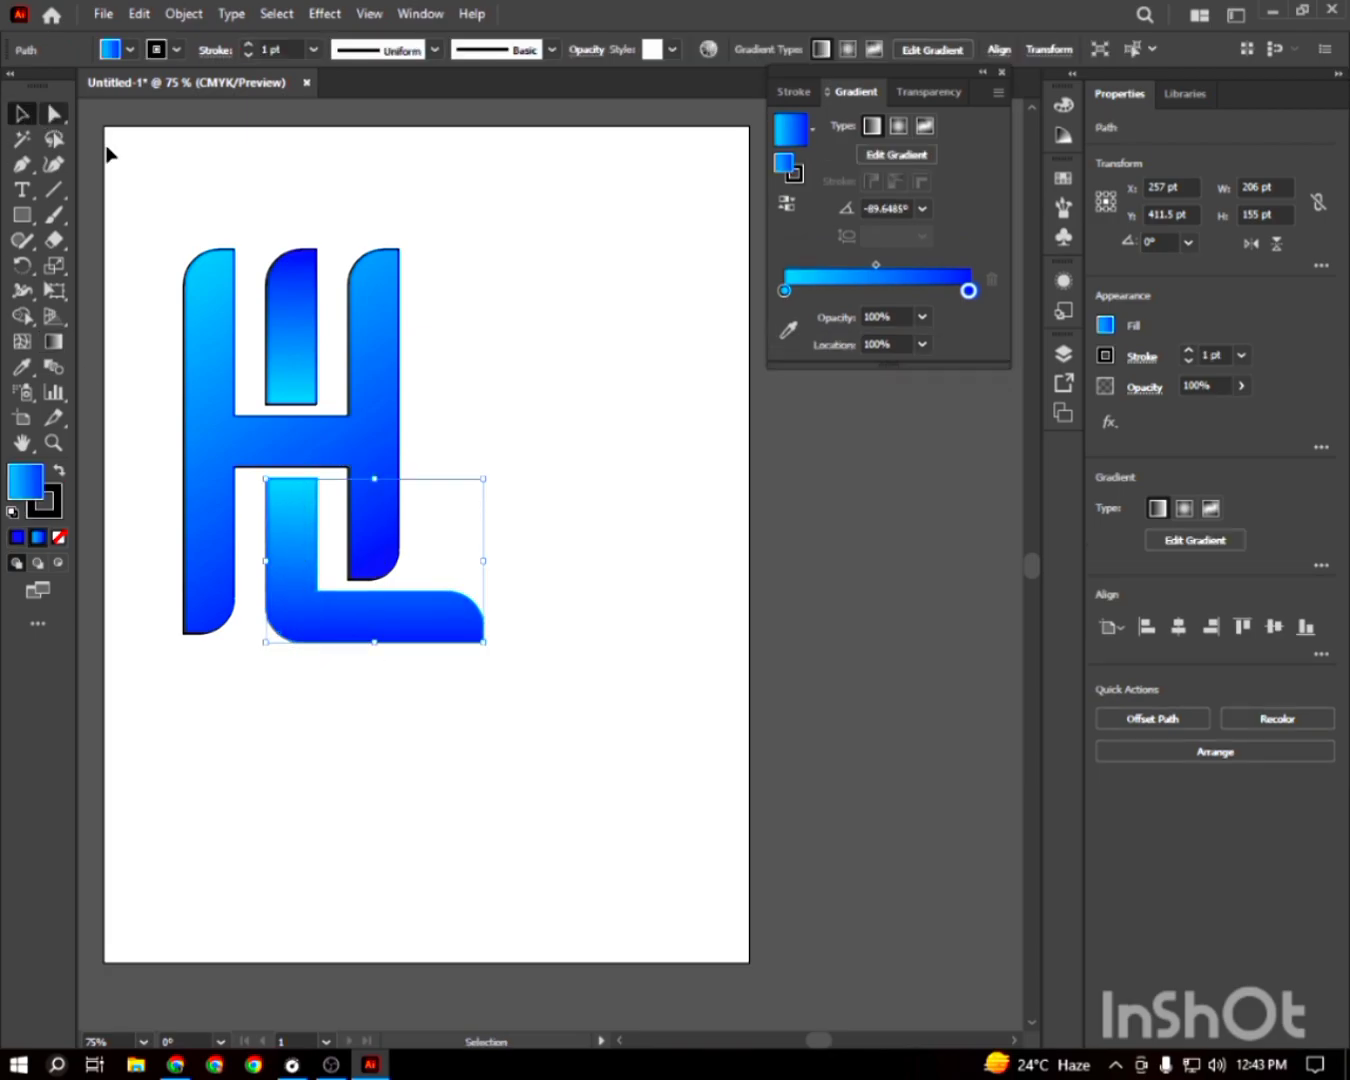
Remove the black stroke from the H, the short middle bar and the L together, and close the gradient settings
click(190, 208)
click(472, 618)
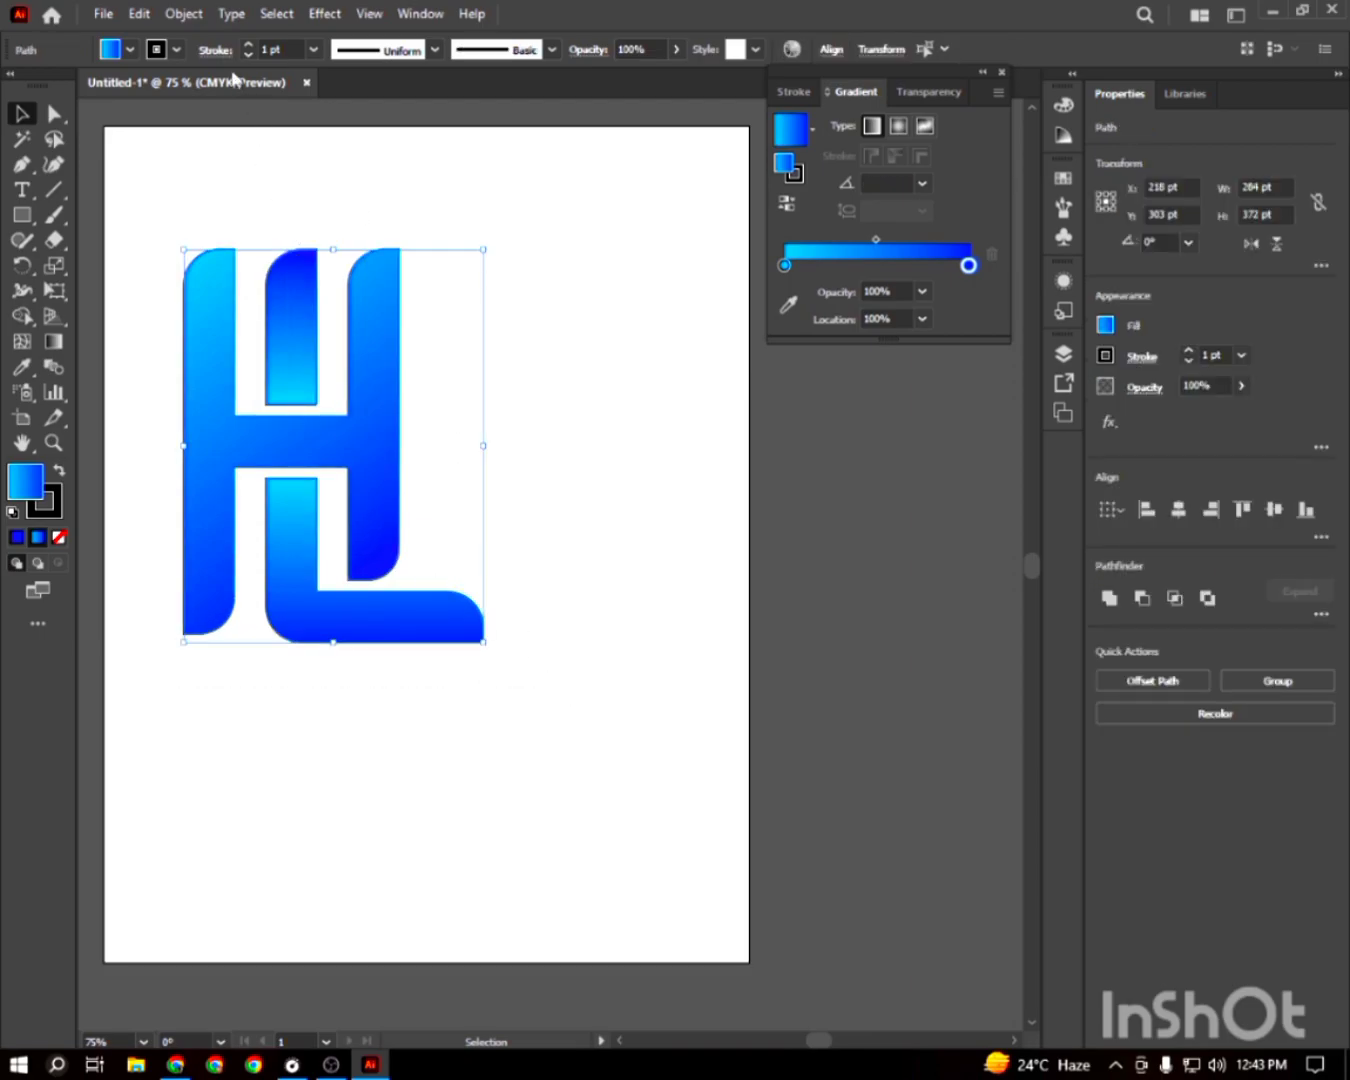
click(181, 49)
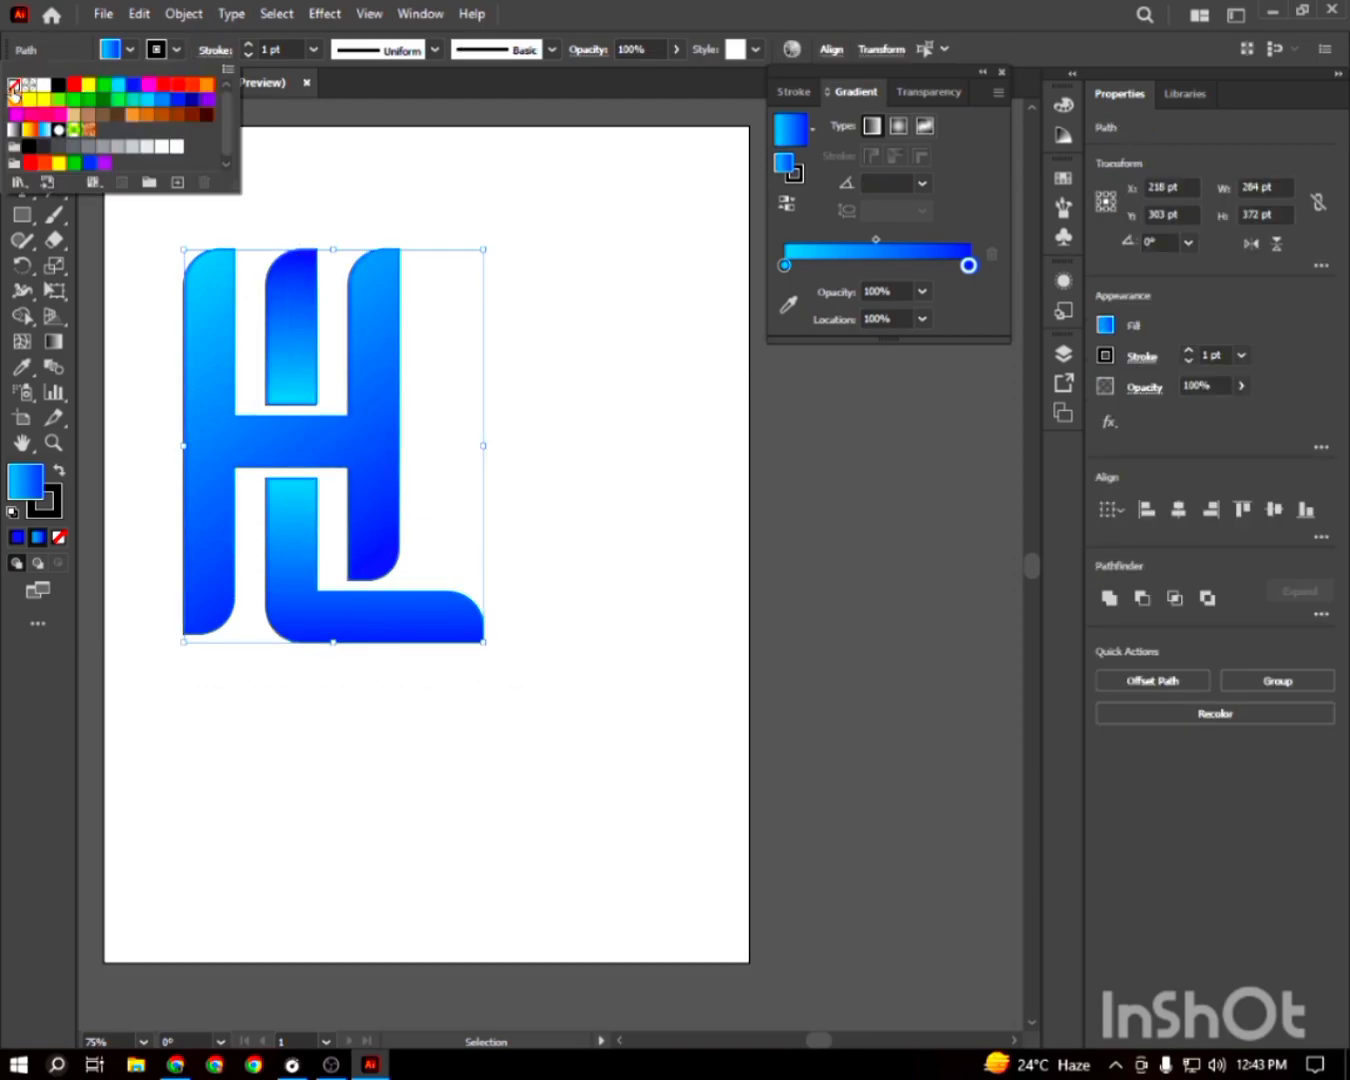
click(13, 86)
click(495, 213)
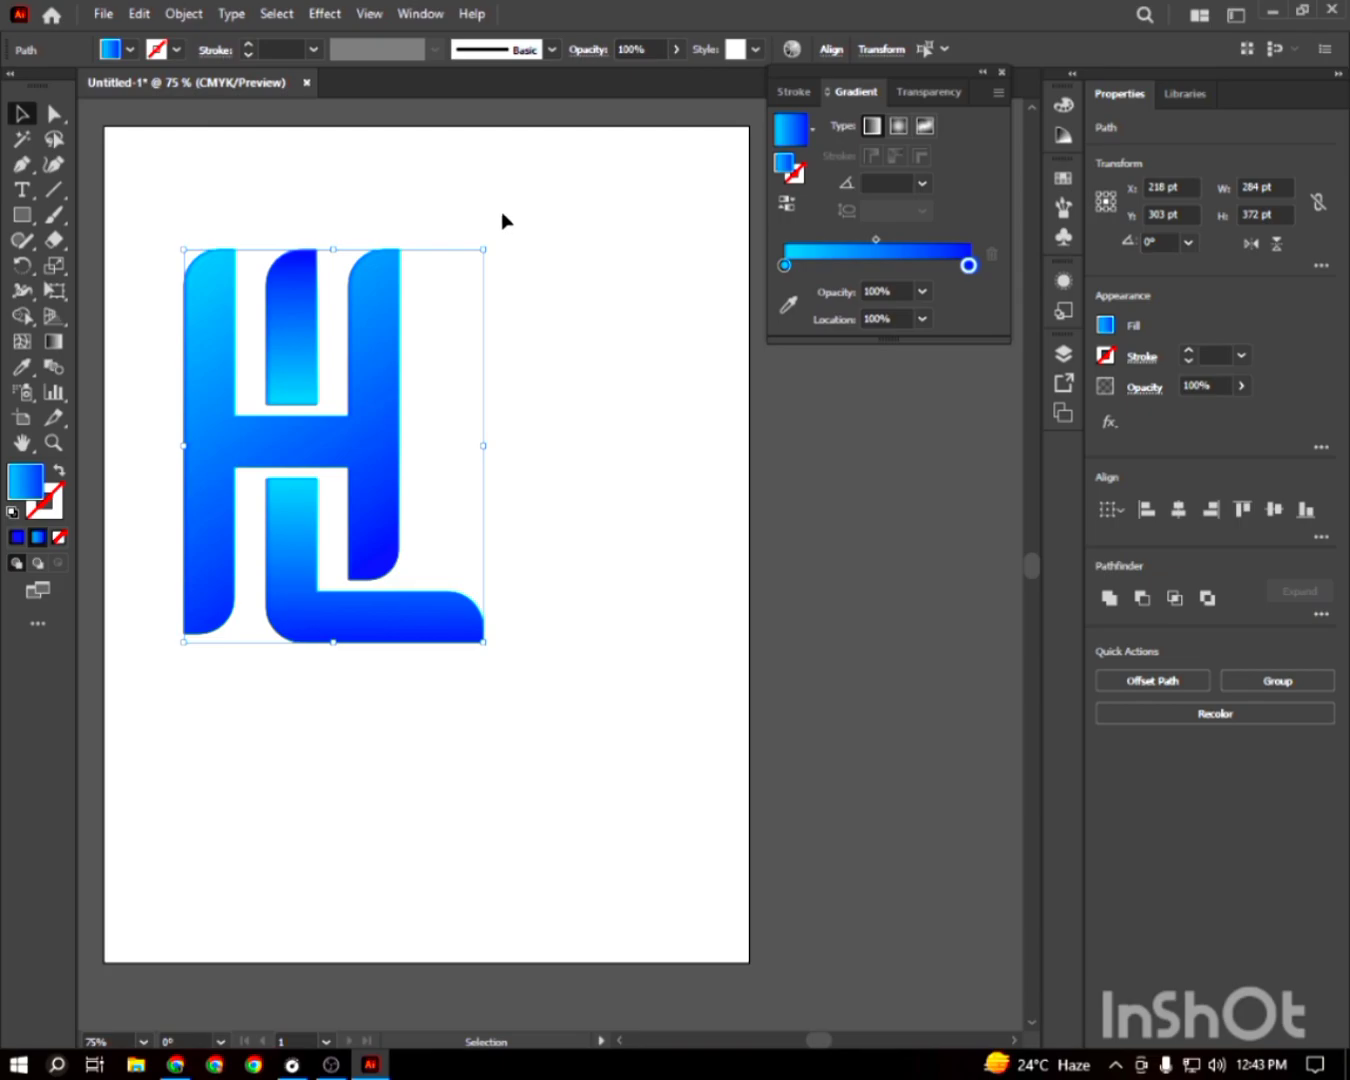
click(500, 213)
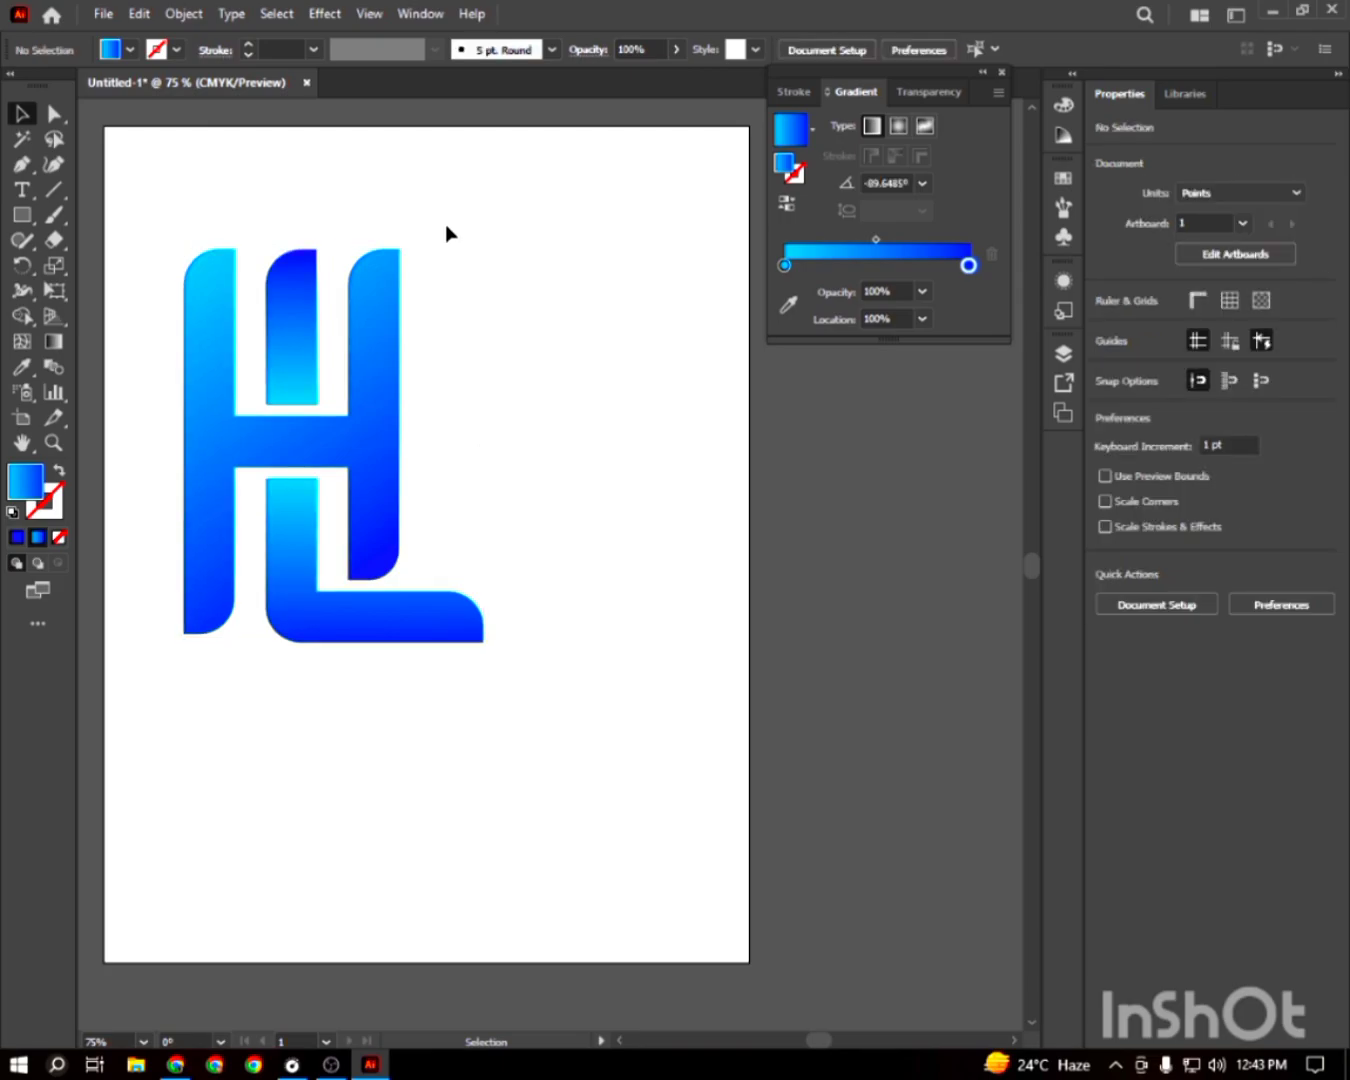
click(999, 74)
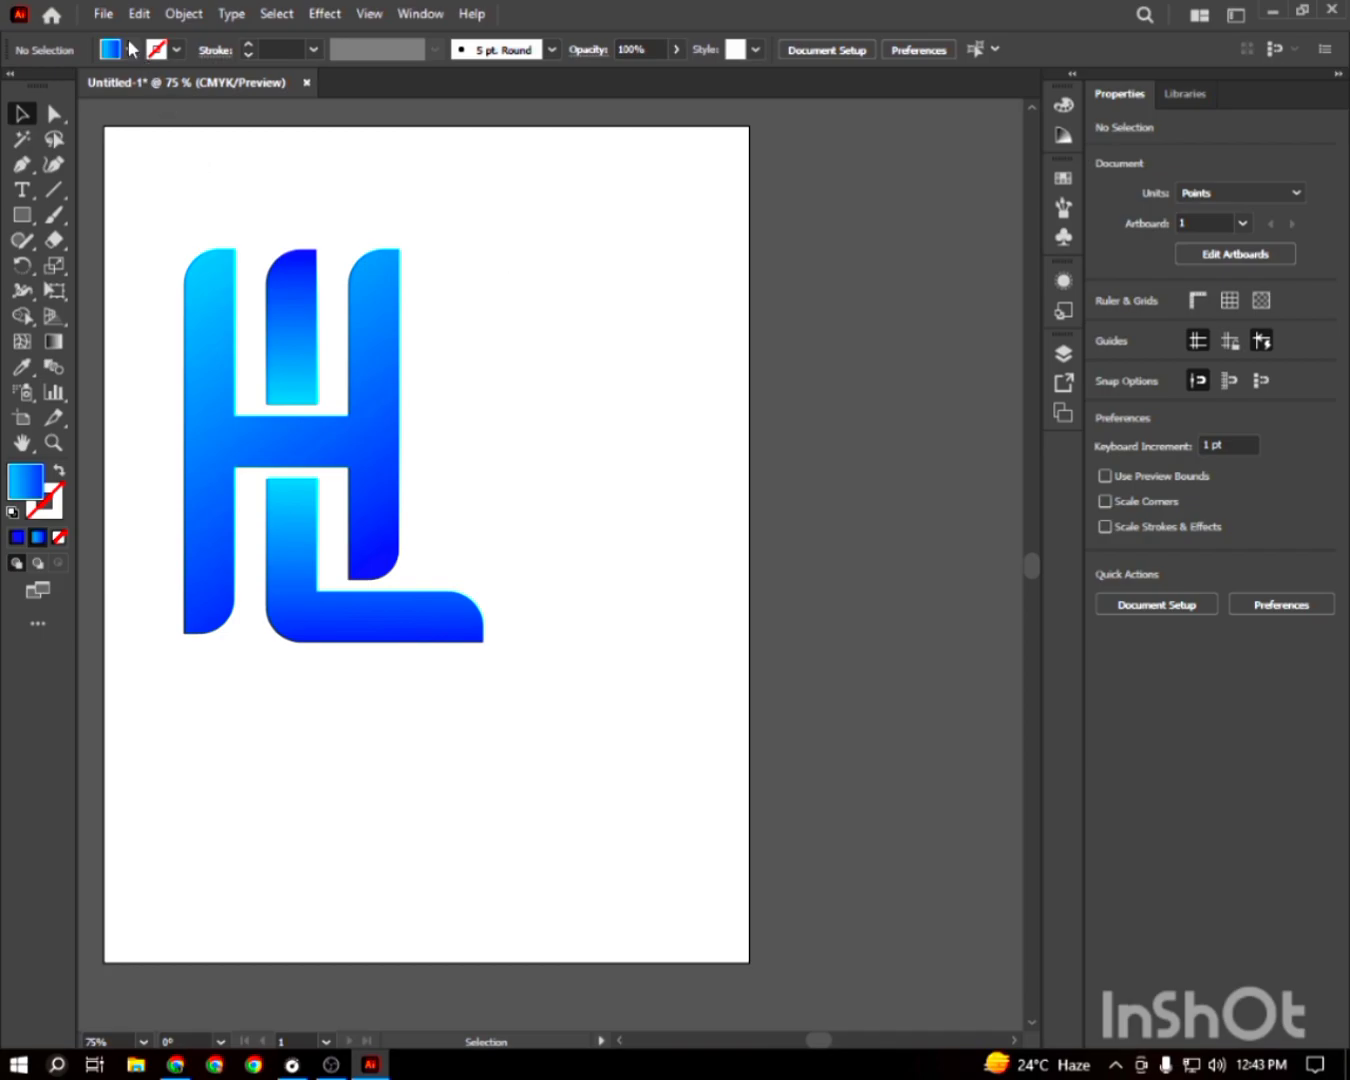
click(328, 1066)
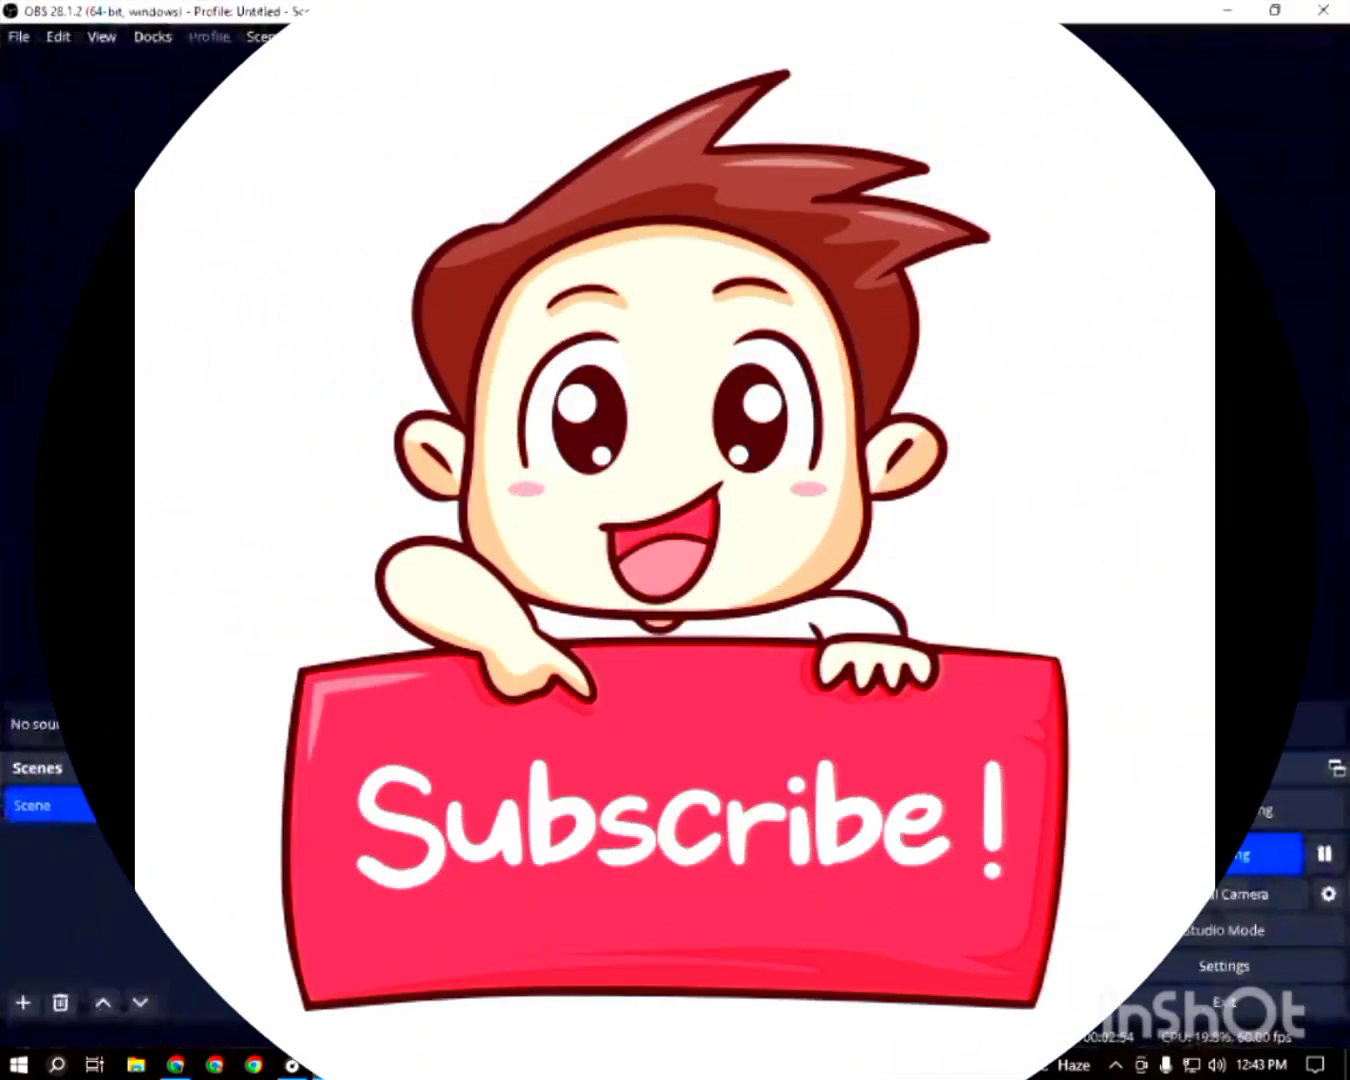